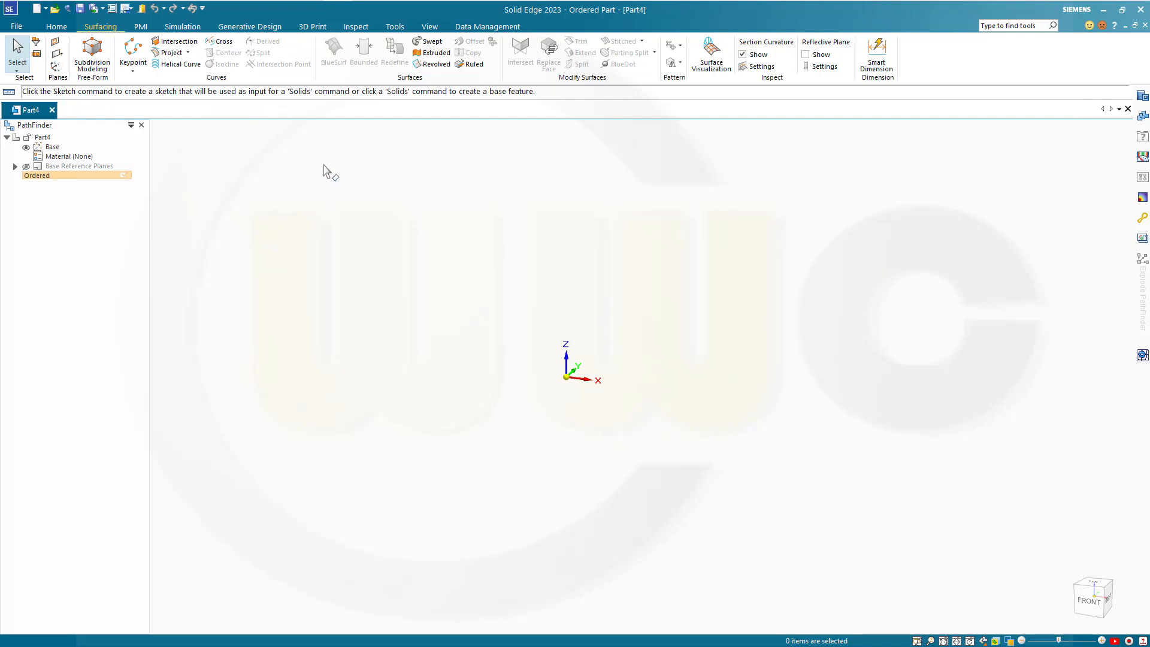
Add a distance variable named stent_length with a value of 200 mm to the part's variable table.
click(395, 25)
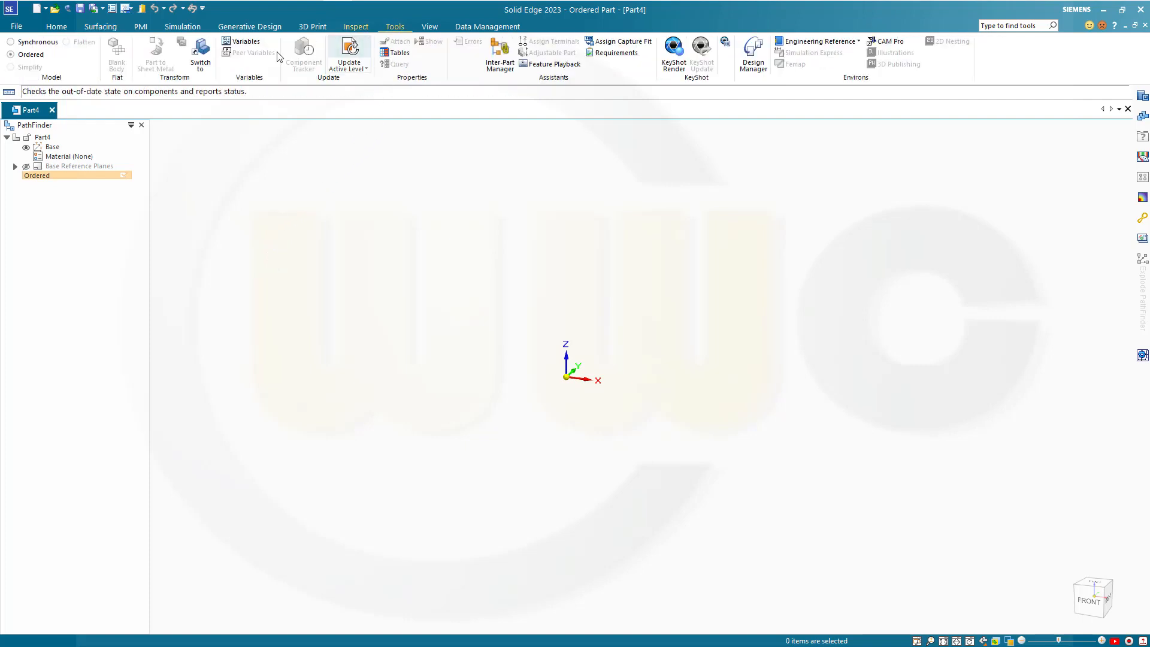
click(243, 42)
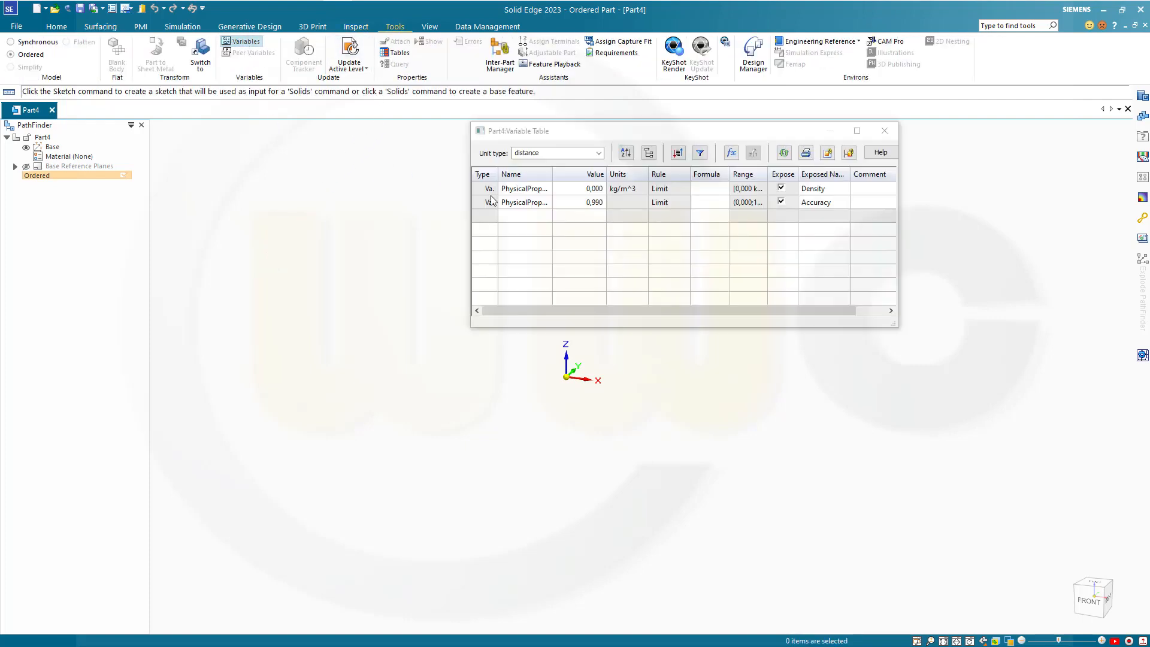
click(528, 217)
text(stent_length)
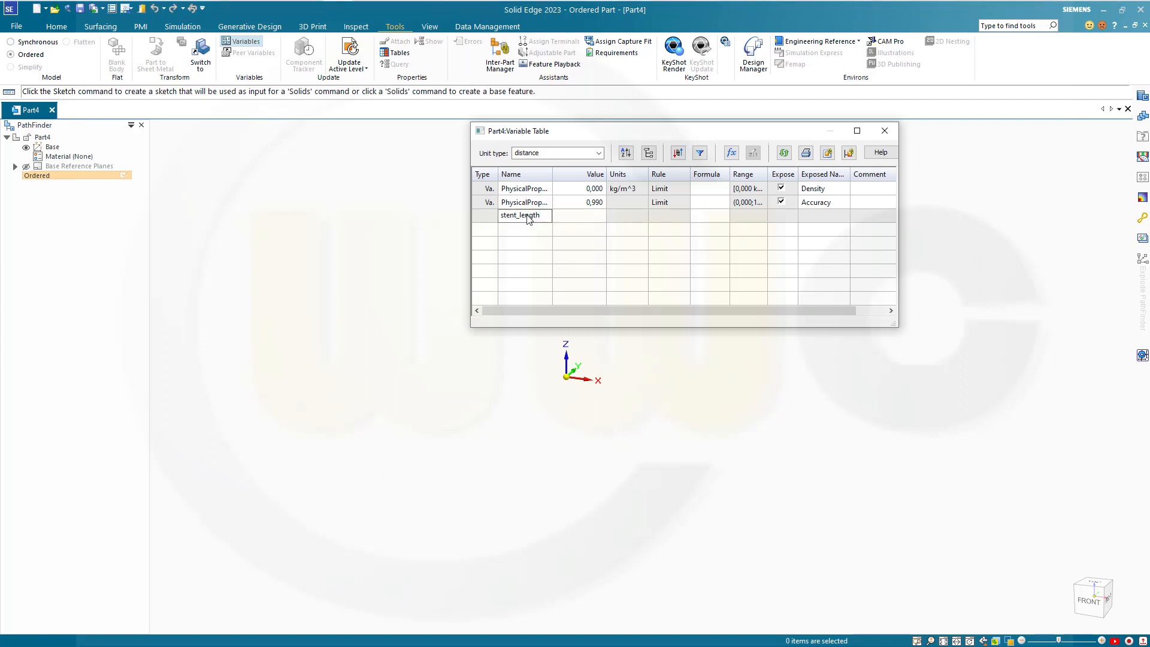
key(Tab)
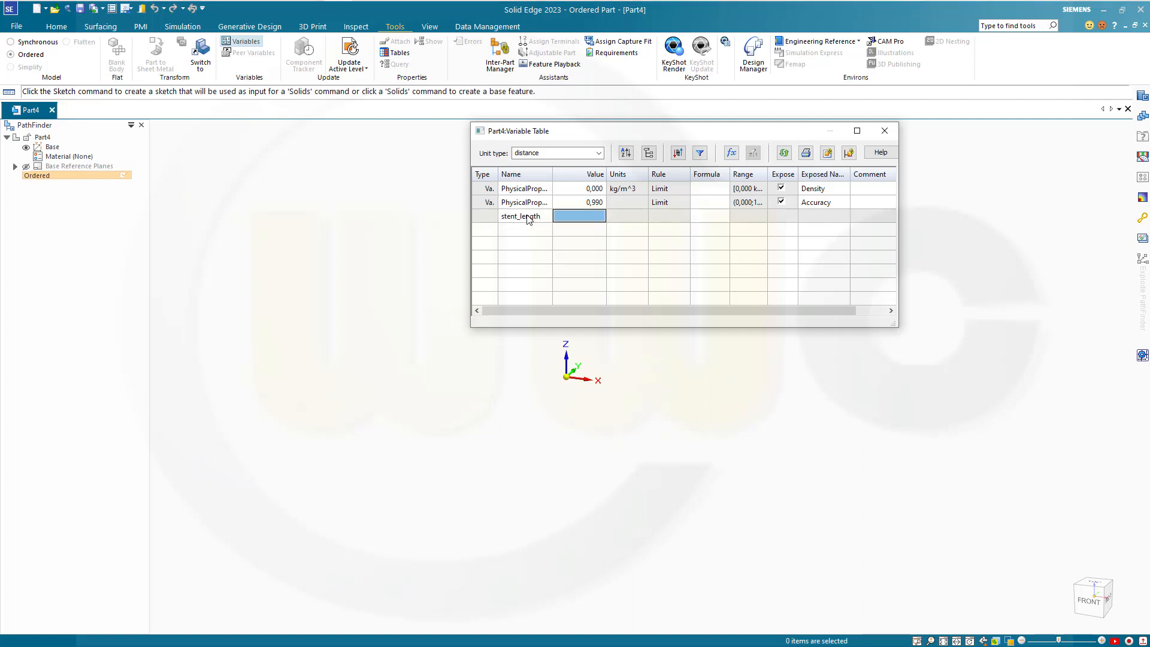
text(200)
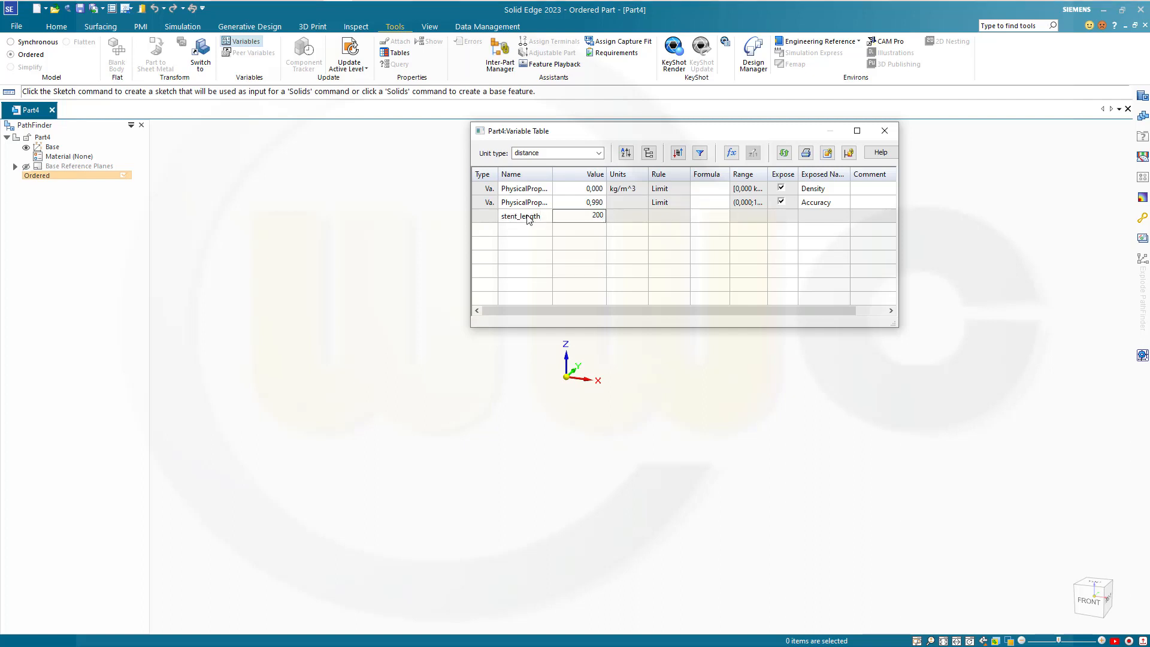
key(Tab)
Add a distance variable named stent_diameter with a value of 30 mm.
click(526, 230)
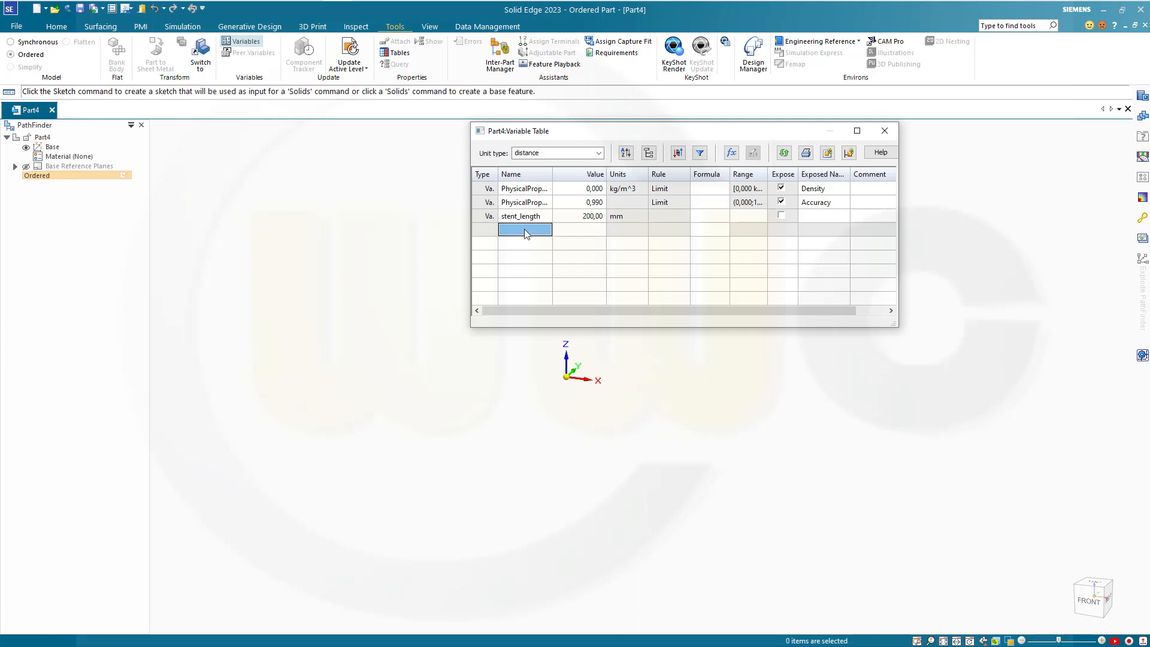
text(stent_diameter)
click(587, 233)
text(30)
key(Return)
Add a distance variable named wire_diameter with a value of 1 mm and close the variable table.
click(528, 246)
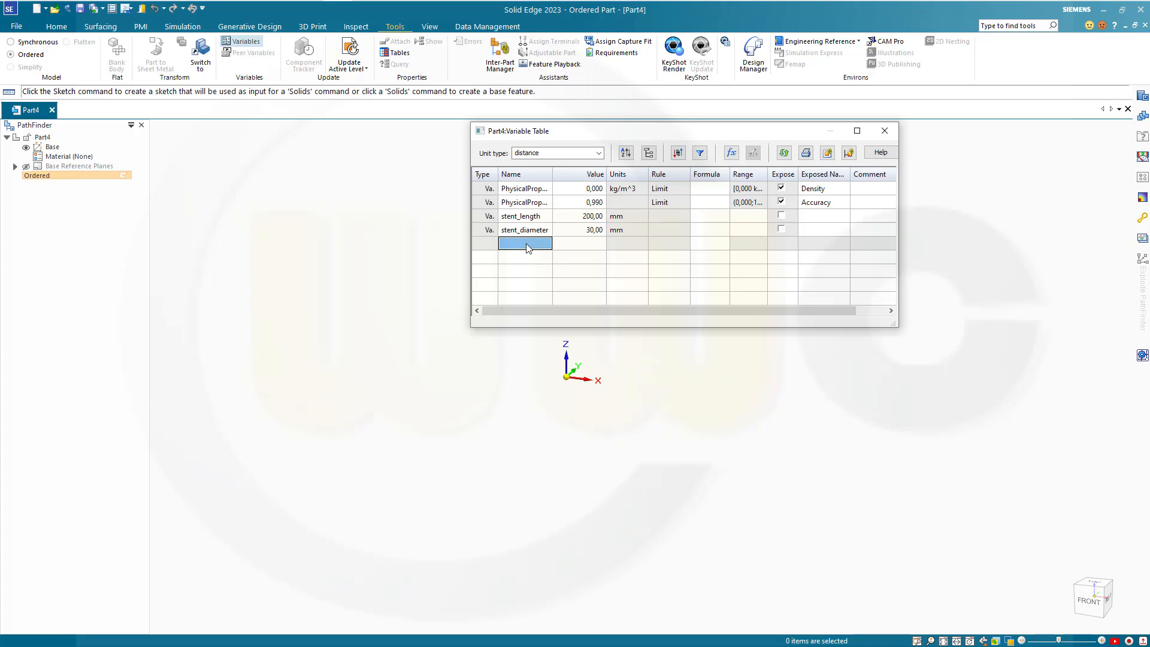
text(wire_diameter)
key(Tab)
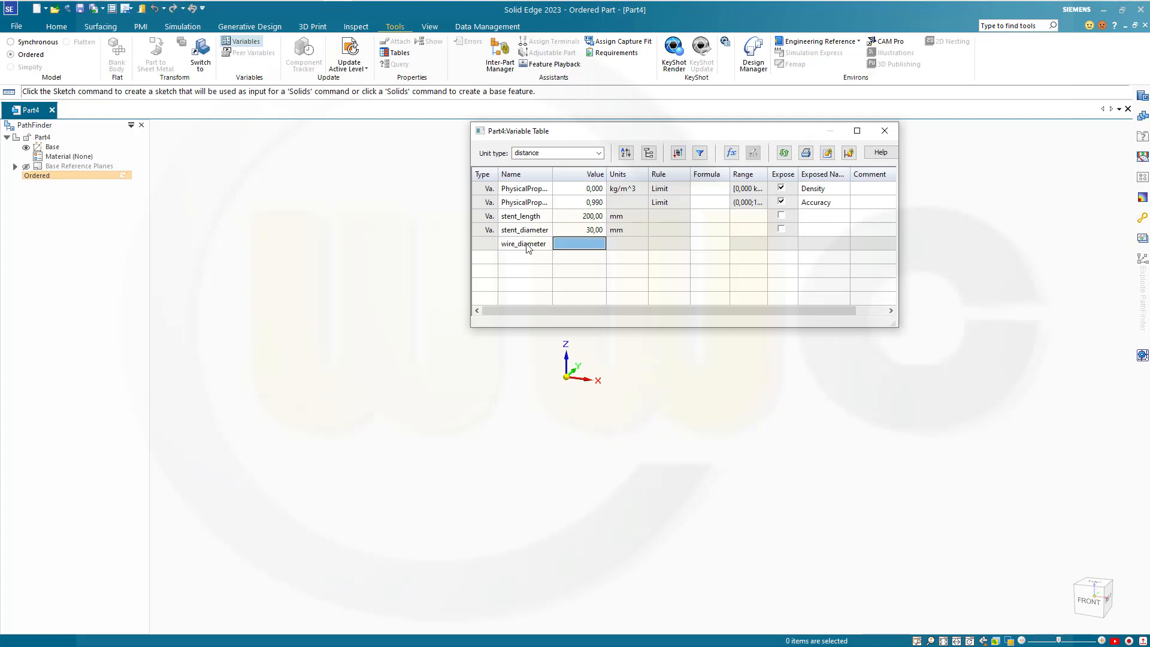
text(1)
key(Return)
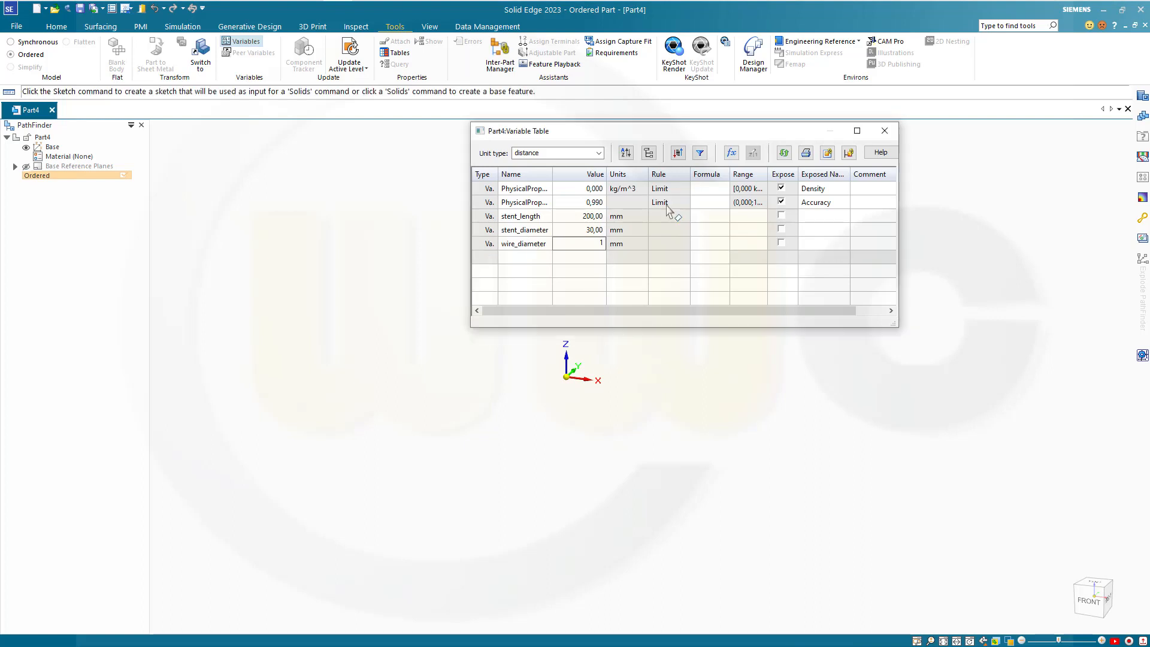
click(885, 132)
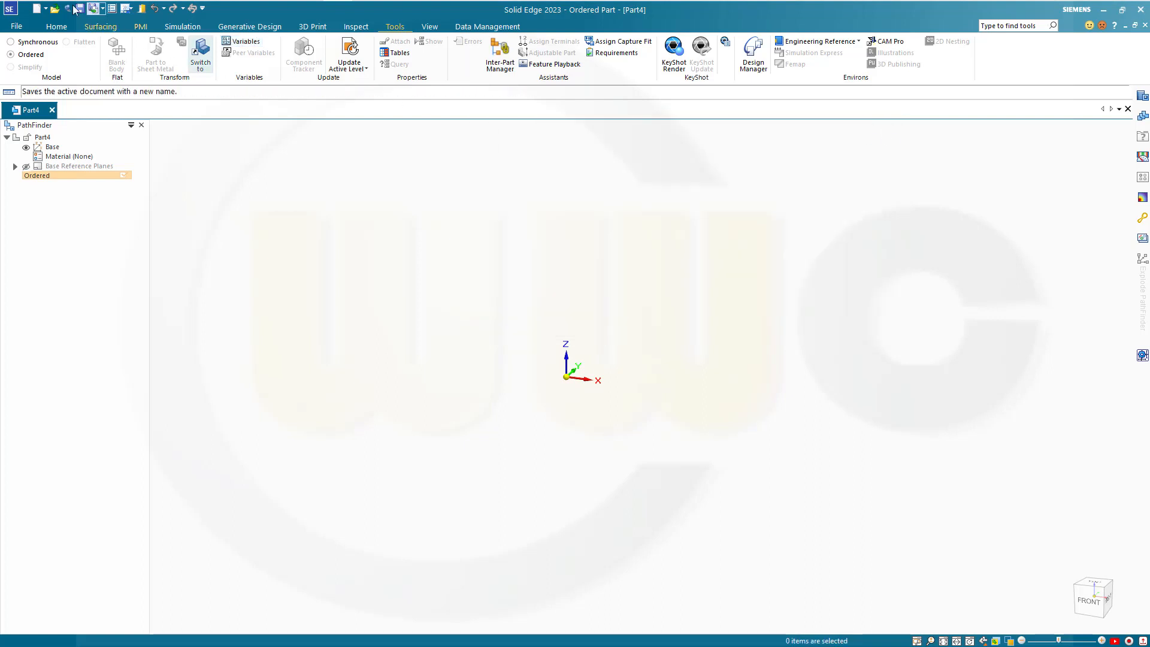
Show the base reference planes and start a sketch on the front (XZ) plane.
click(57, 27)
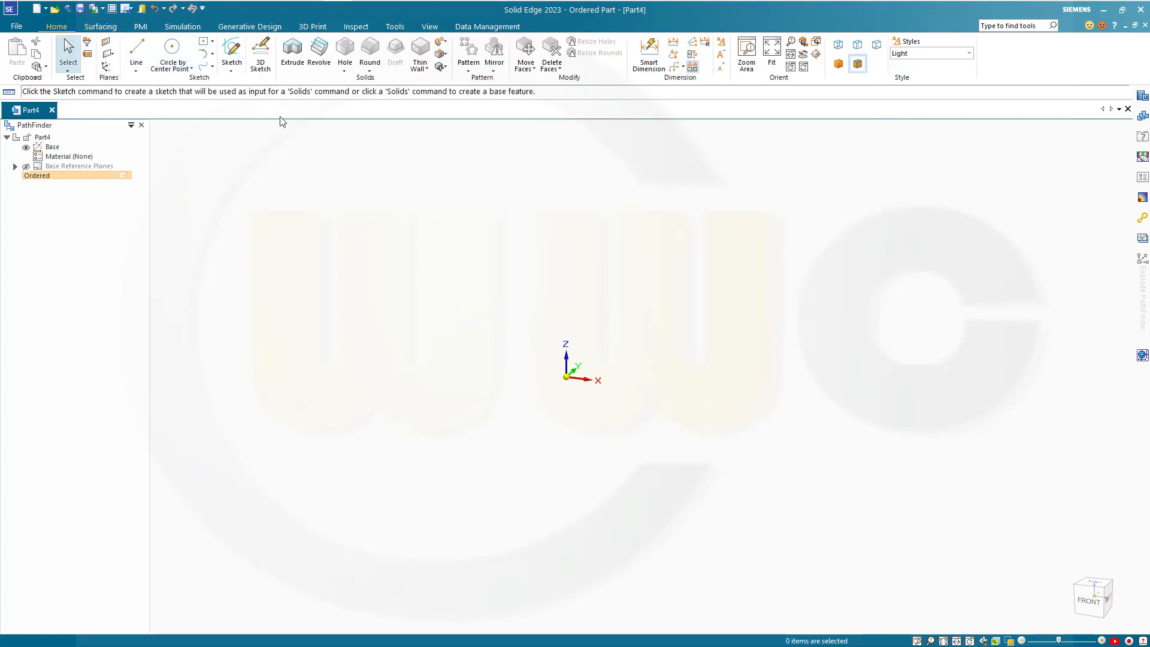
click(26, 166)
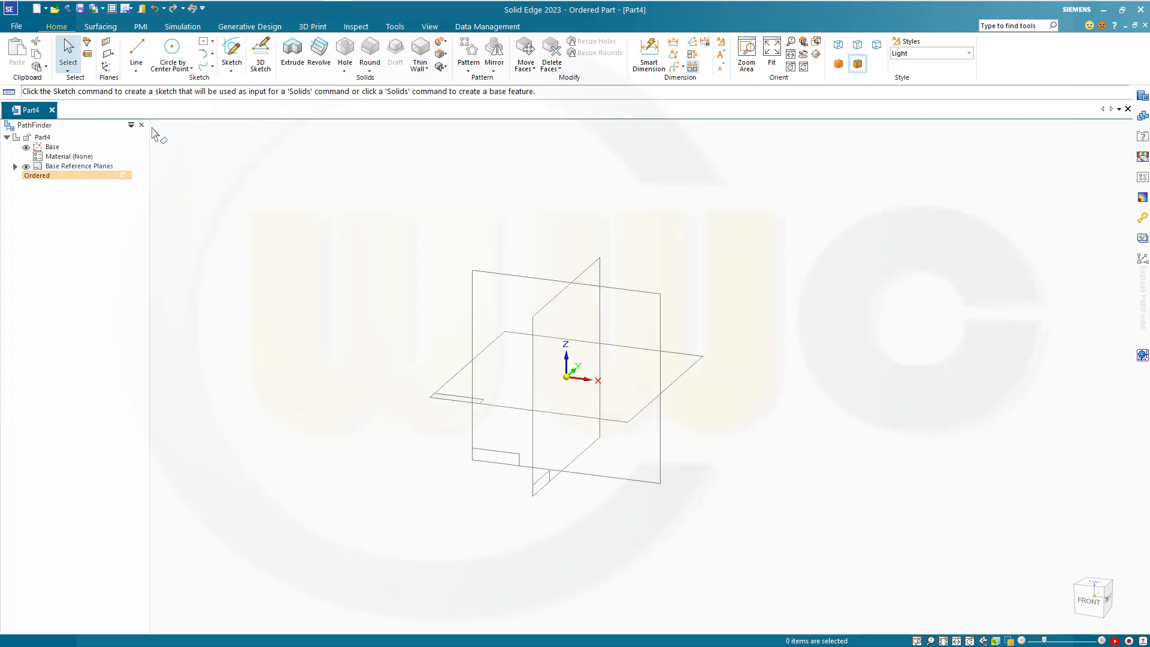
click(231, 49)
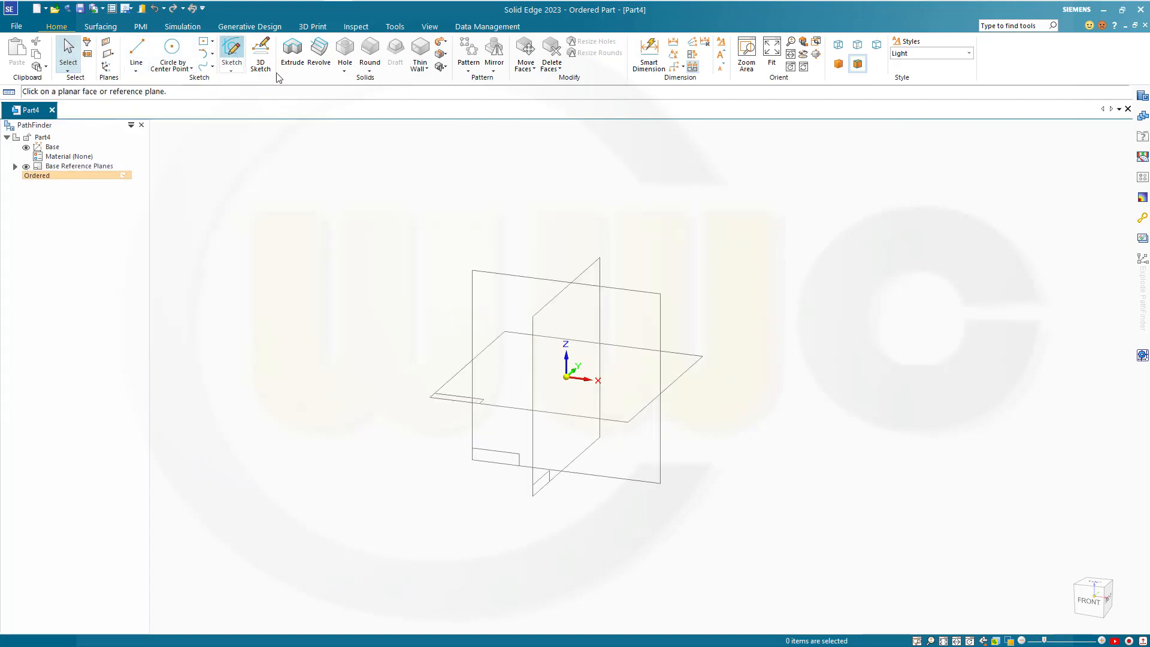
click(491, 273)
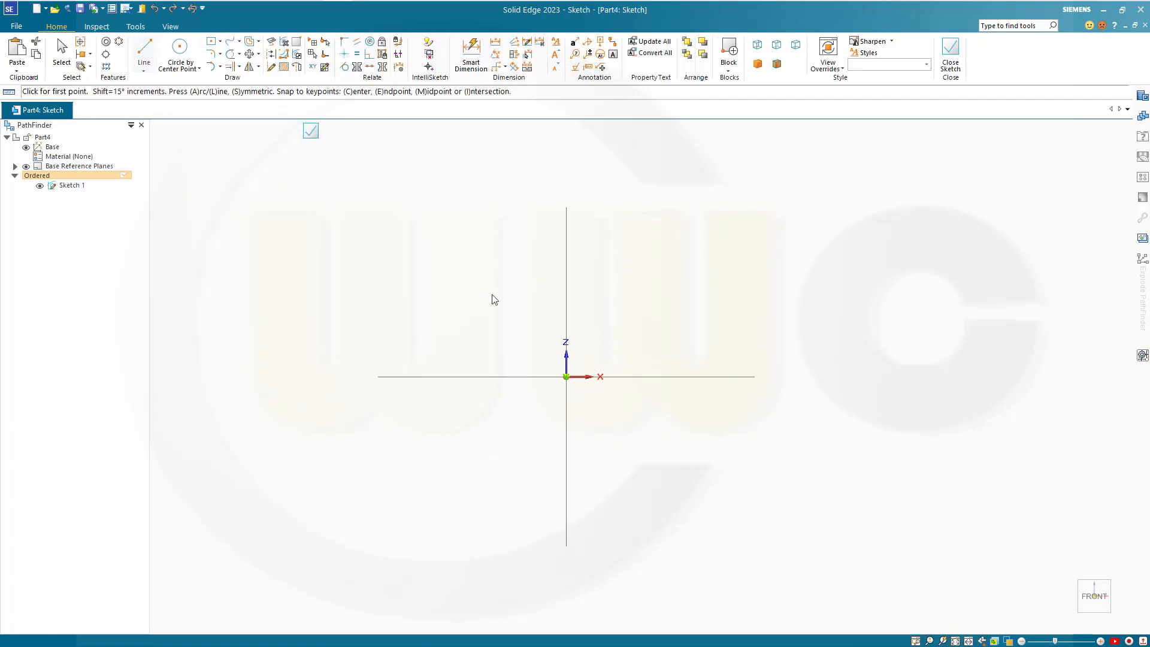
Draw a vertical line about 64 mm long upward from the origin.
click(566, 376)
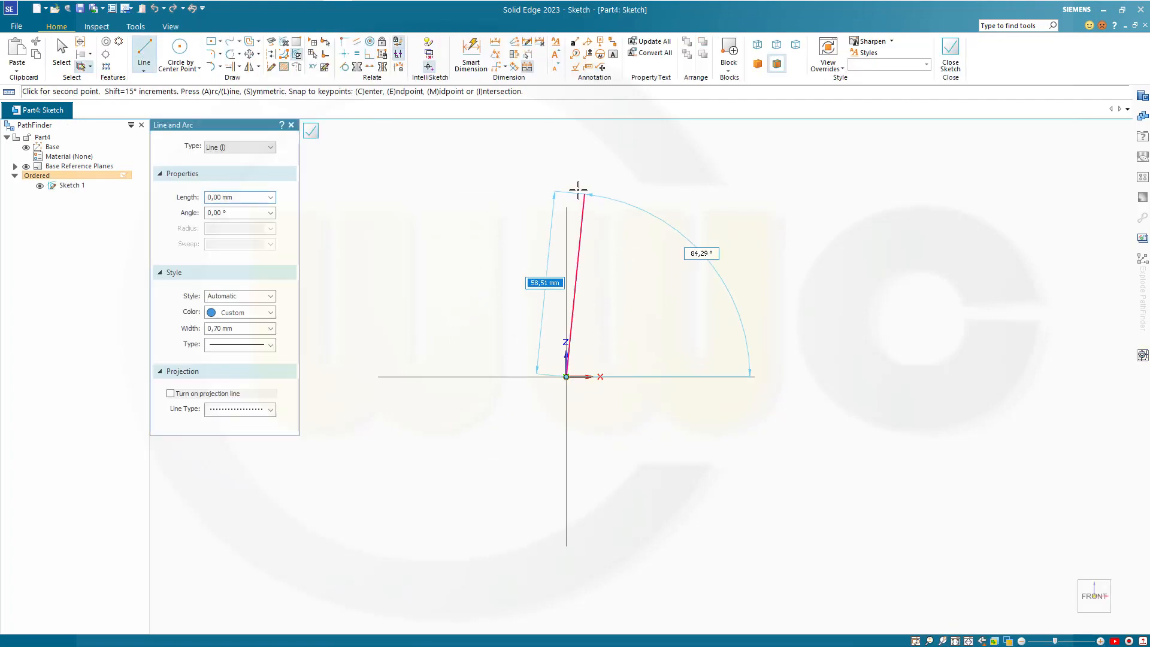
click(567, 175)
key(Escape)
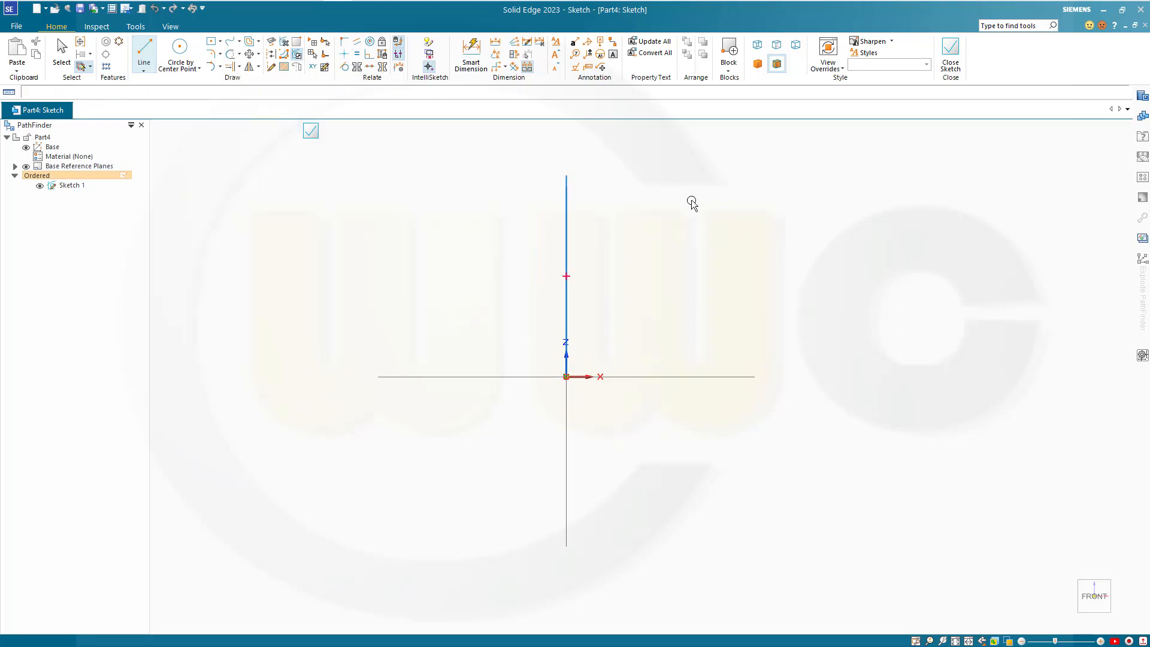
Dimension the vertical line's length and set it to 200 mm, accepting the automatic sketch scaling.
click(471, 53)
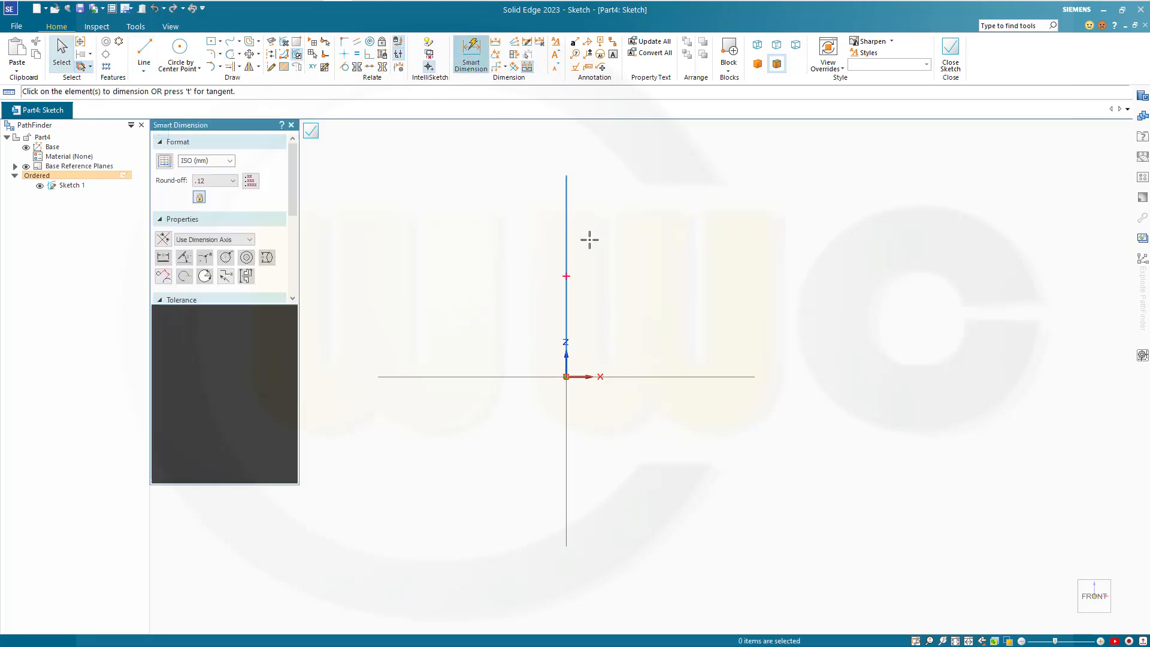
click(566, 253)
click(636, 277)
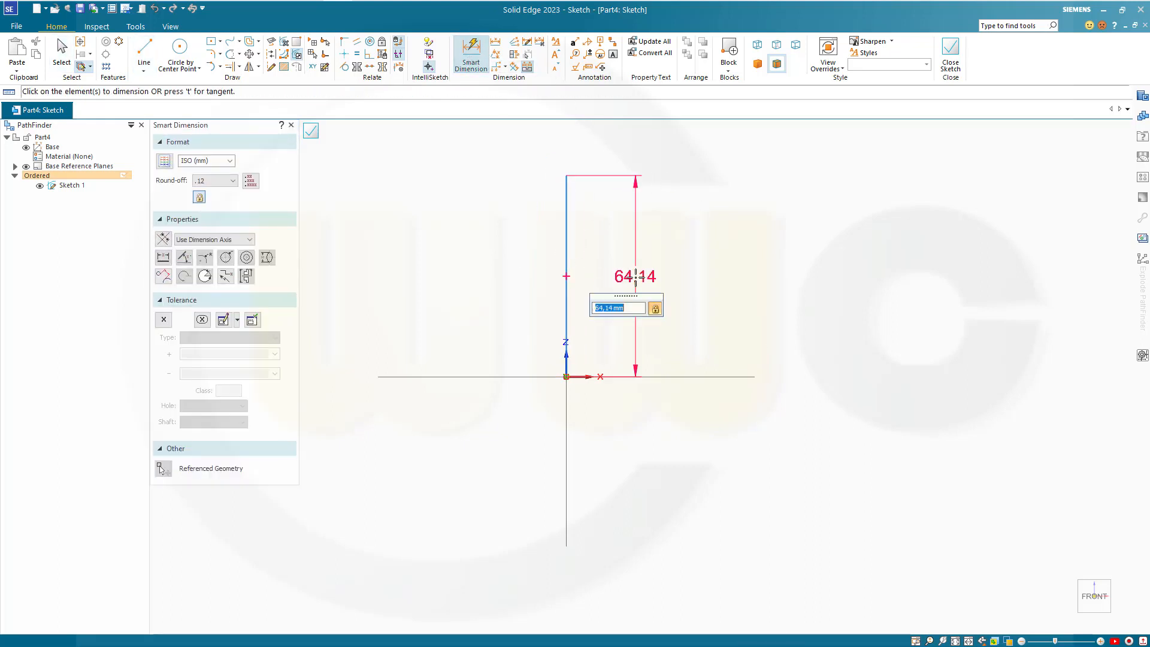
text(200)
key(Return)
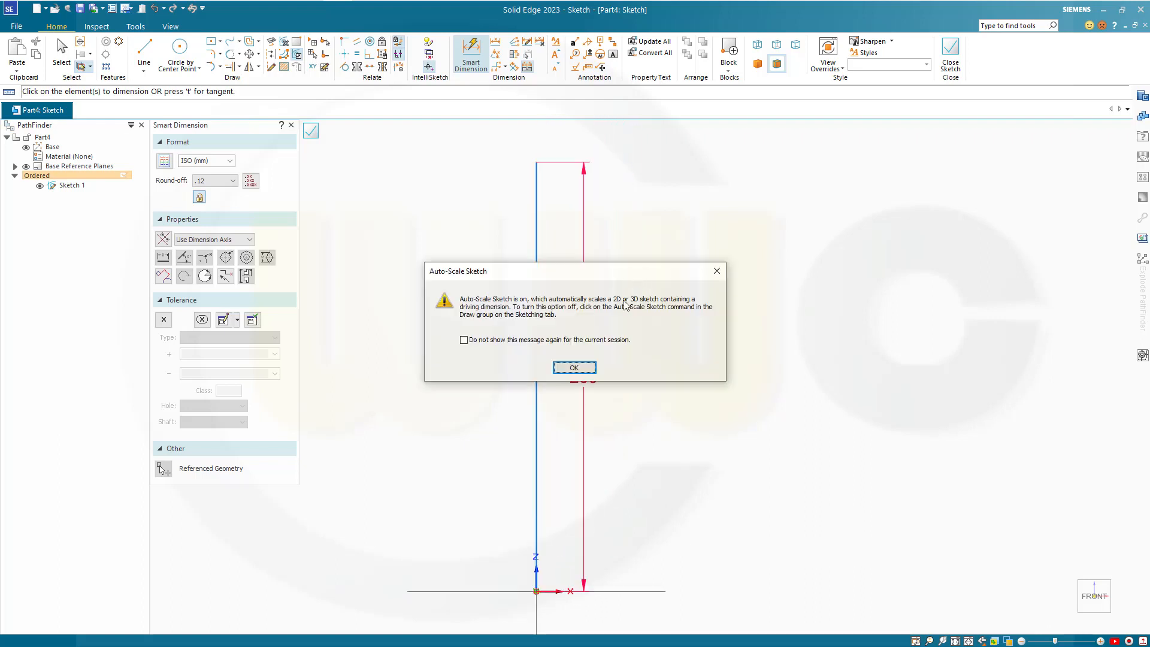
click(574, 367)
key(Escape)
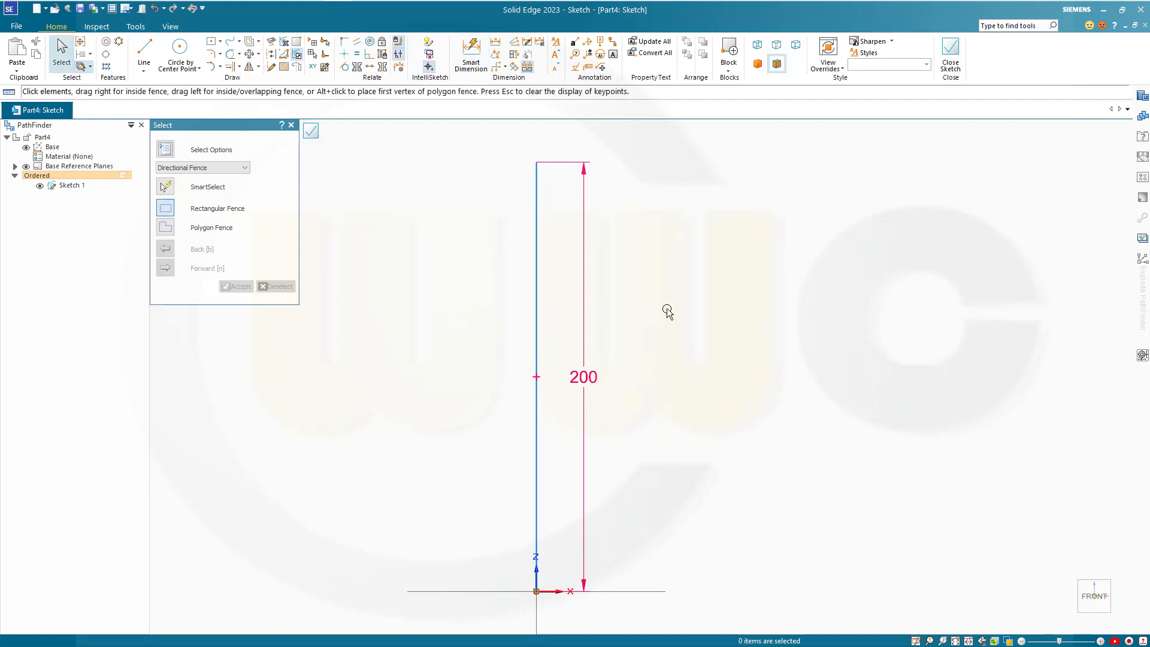
Link the line's length dimension to the variable stent_length through a formula.
double_click(585, 376)
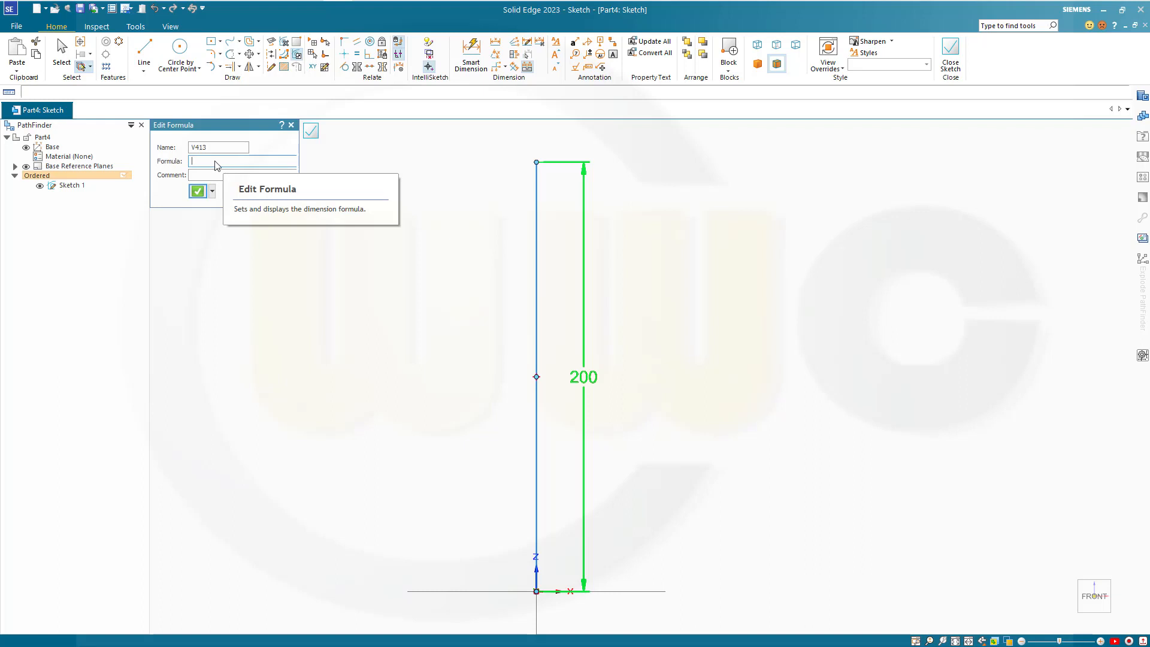
text(stent_length)
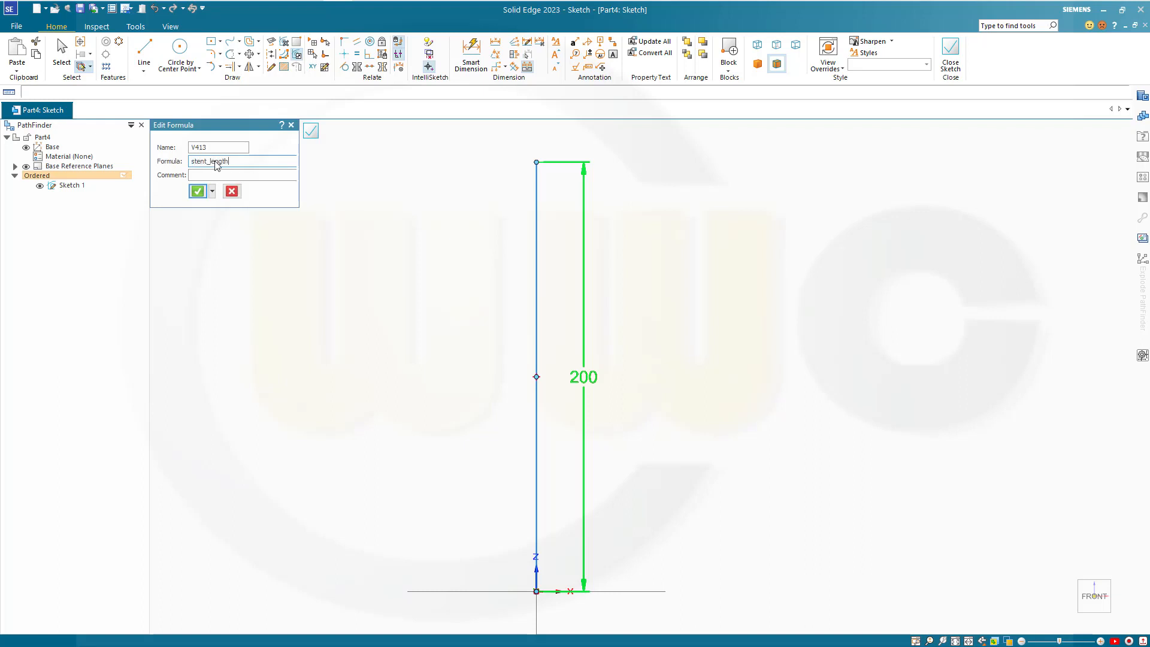
click(197, 191)
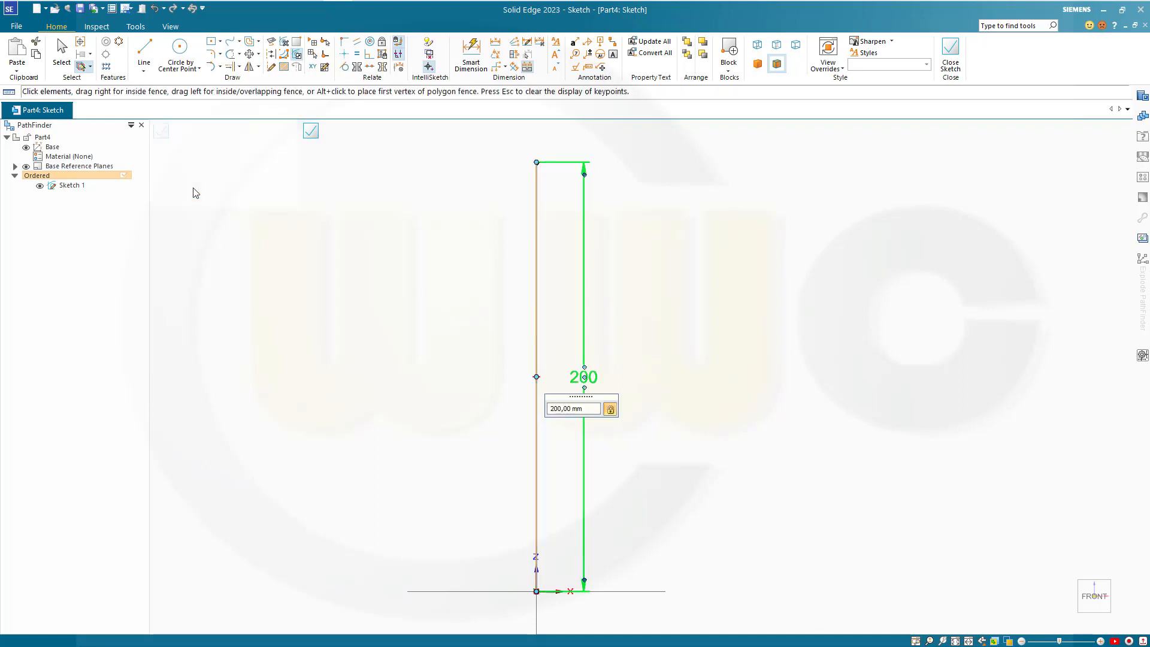
click(418, 195)
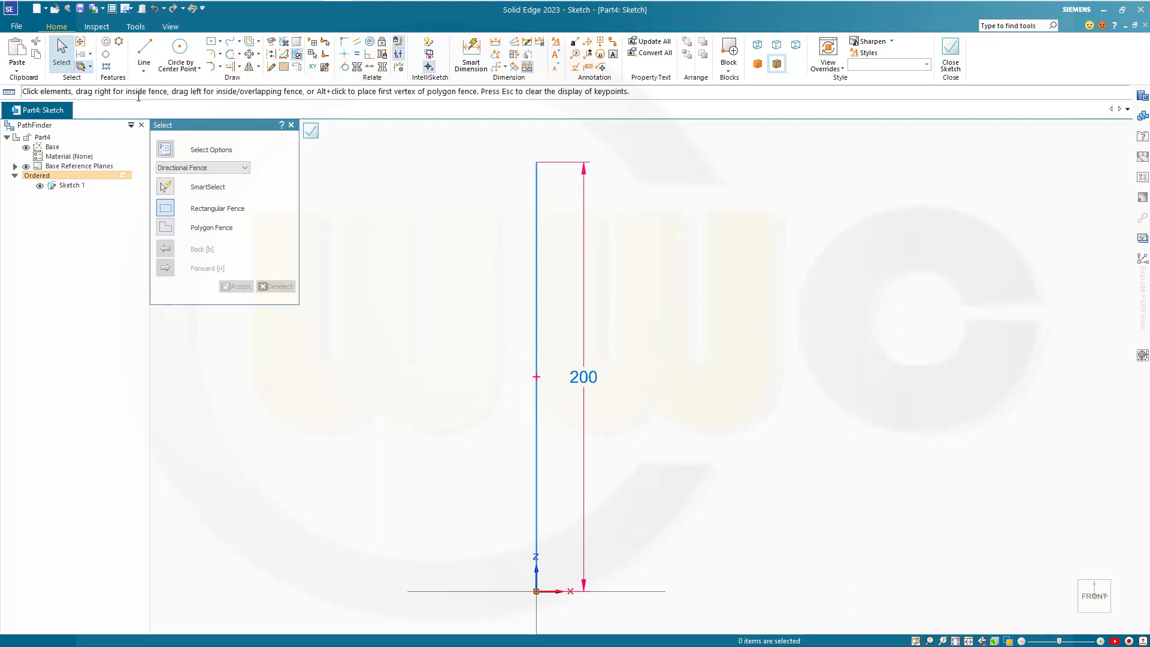
Place a sketch point on the horizontal axis, about 43 mm from the origin in the positive X direction.
click(143, 71)
click(162, 97)
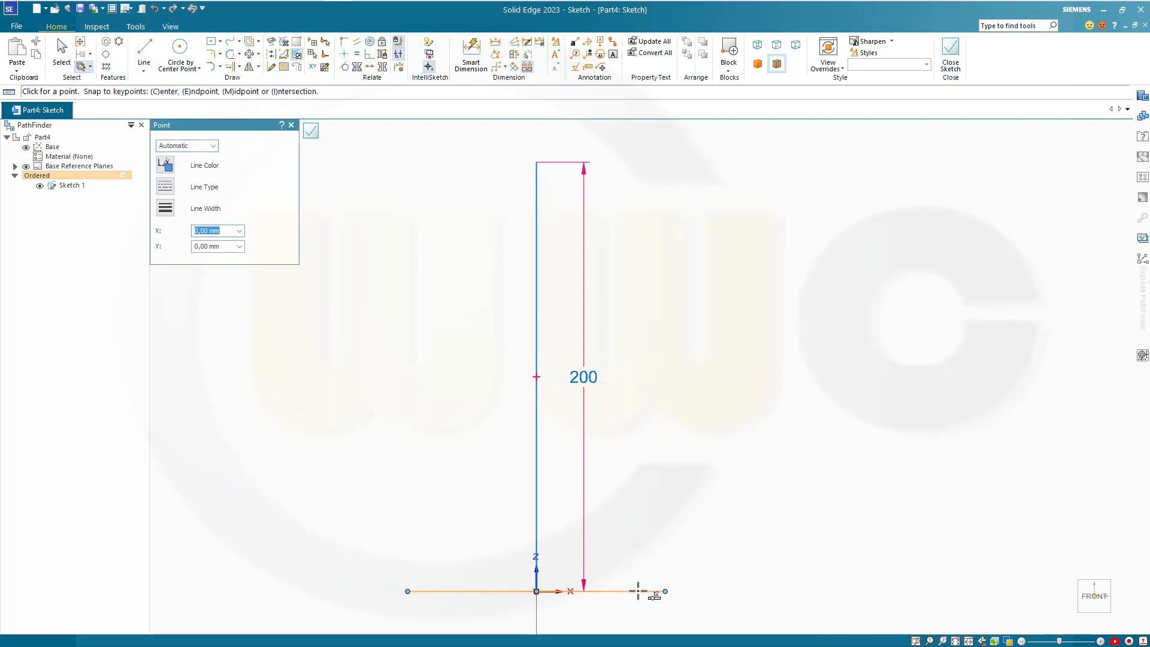
click(629, 592)
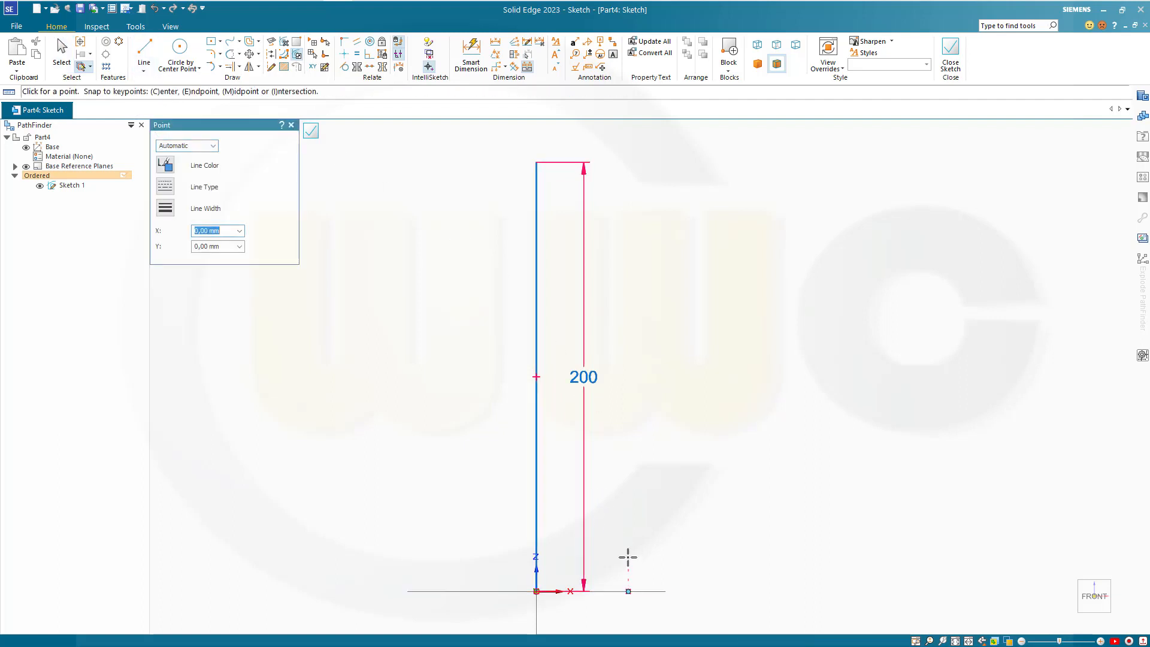
key(Escape)
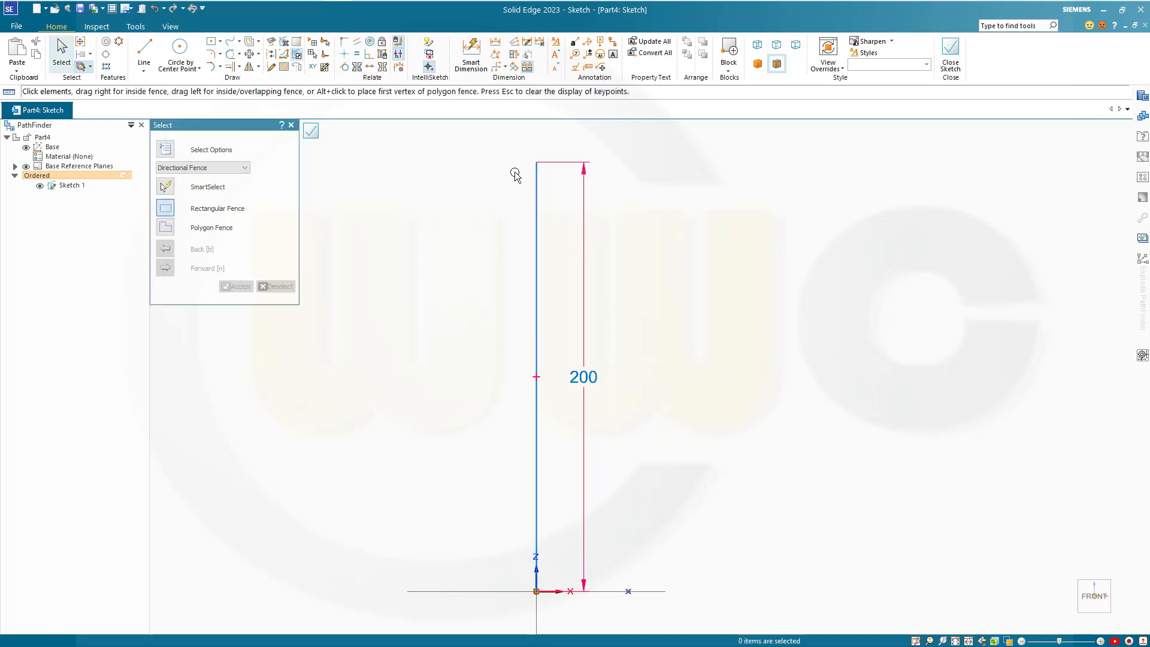
click(471, 52)
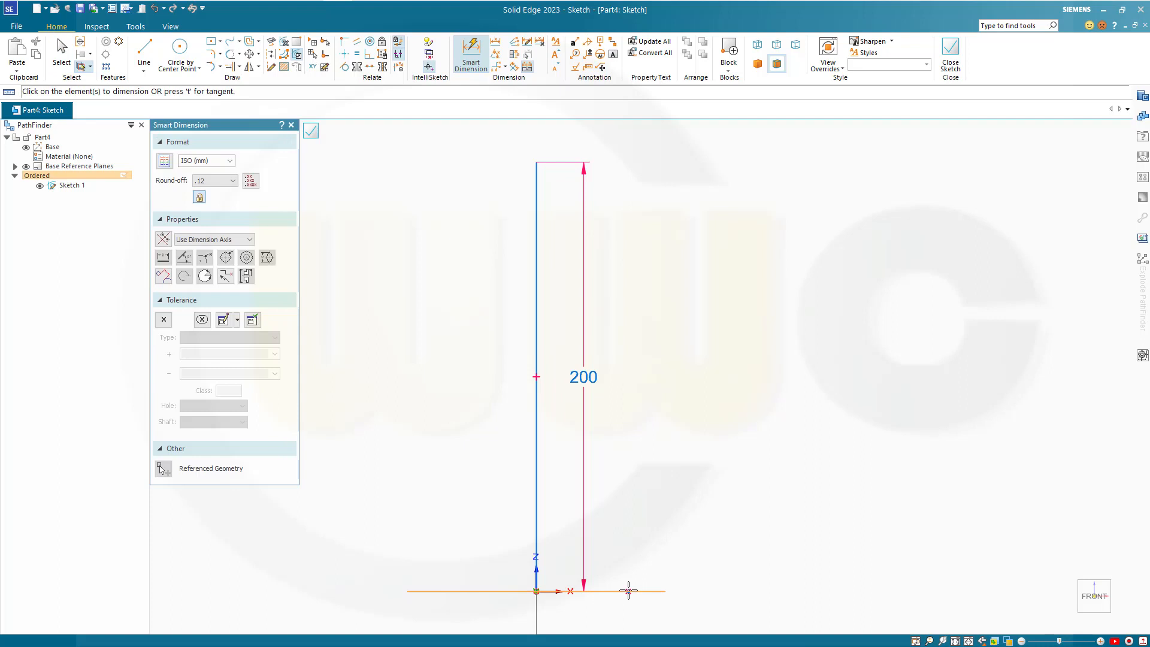
click(629, 591)
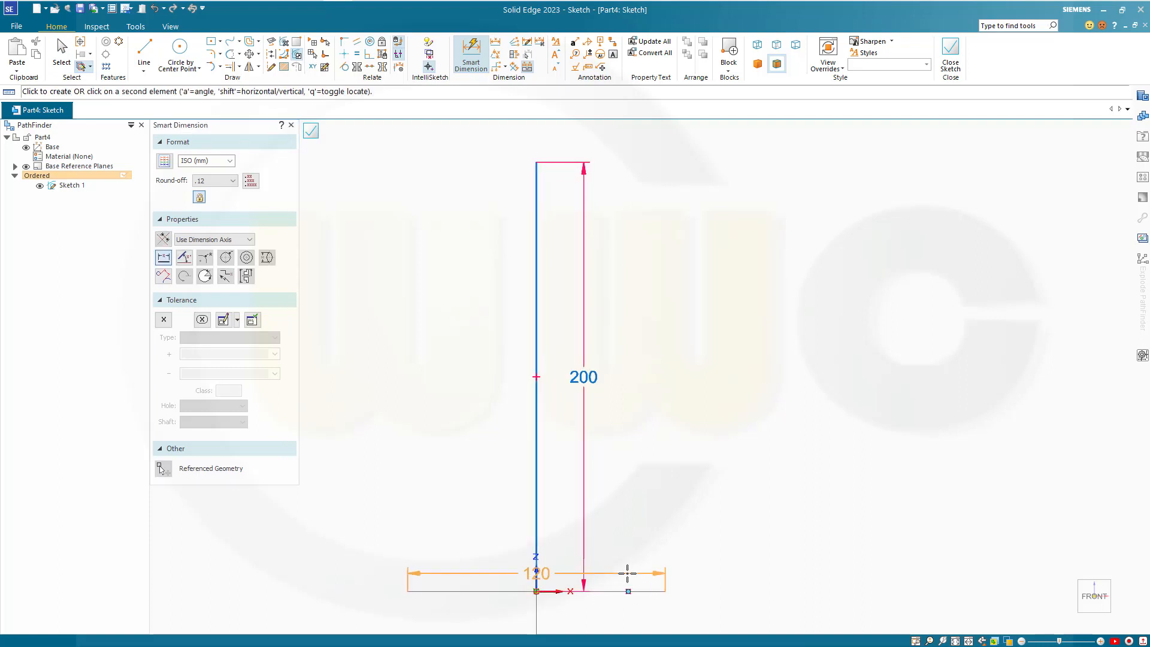
key(Escape)
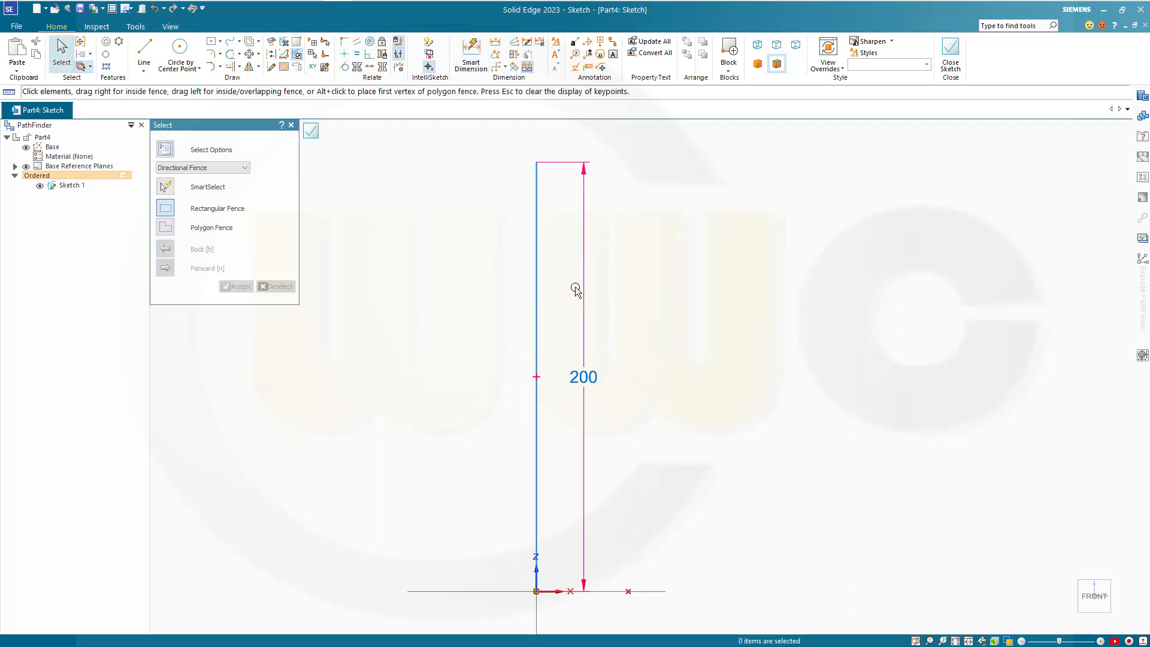
right_click(630, 594)
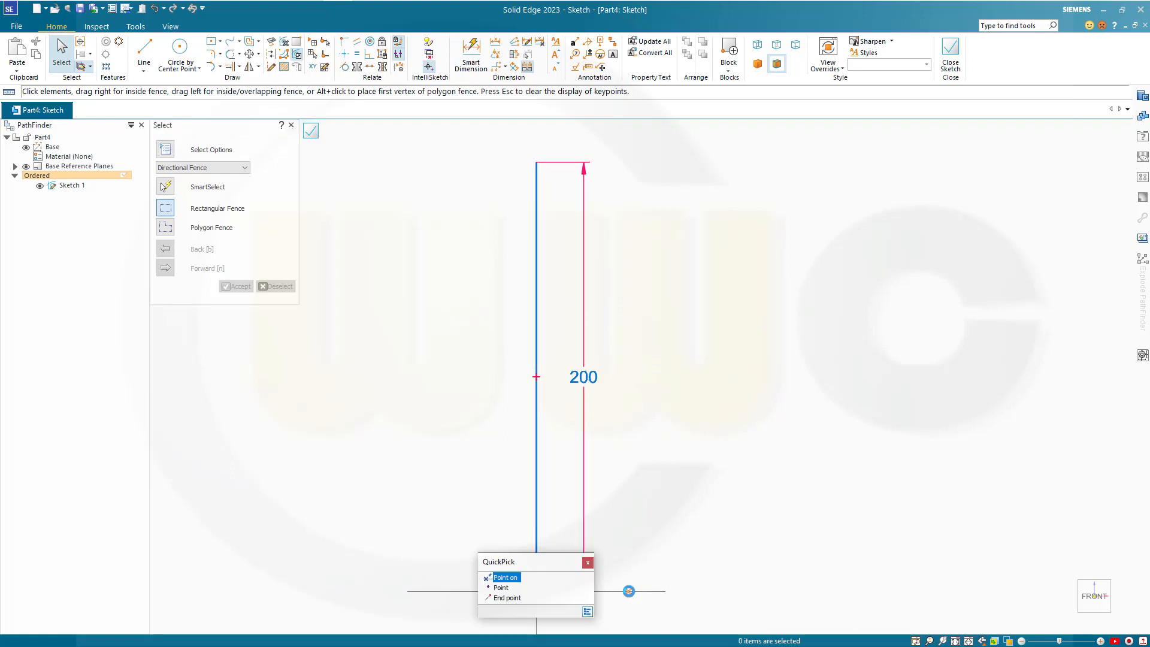
click(502, 588)
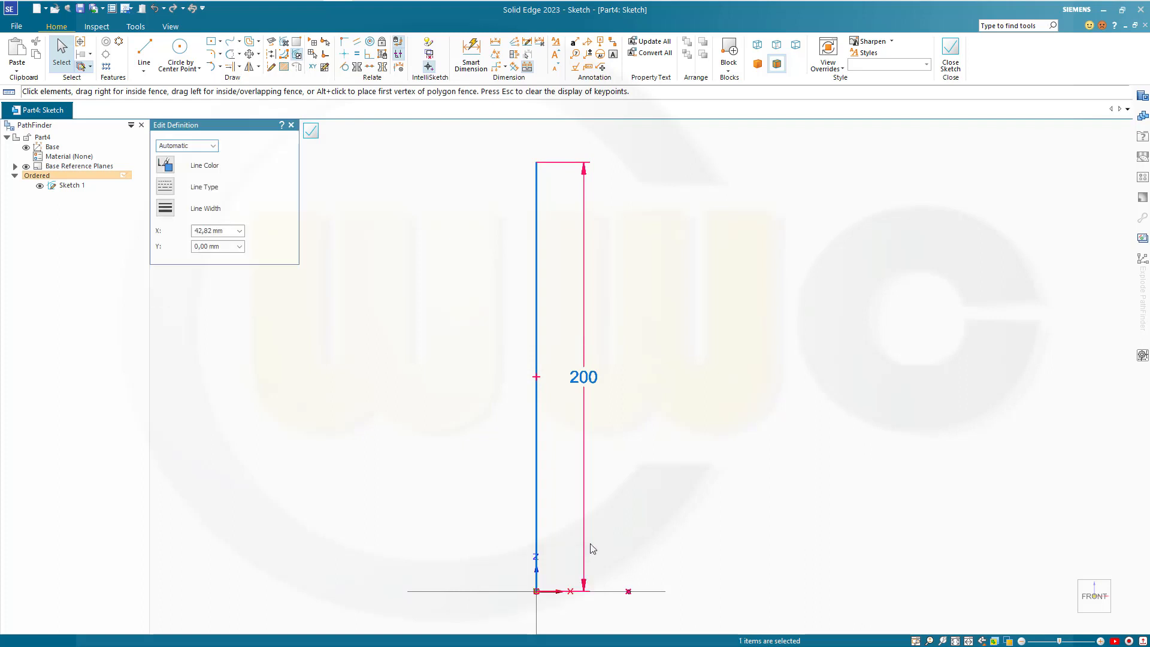
Dimension the horizontal distance from the vertical line to the sketch point and set it to 15 mm.
click(471, 51)
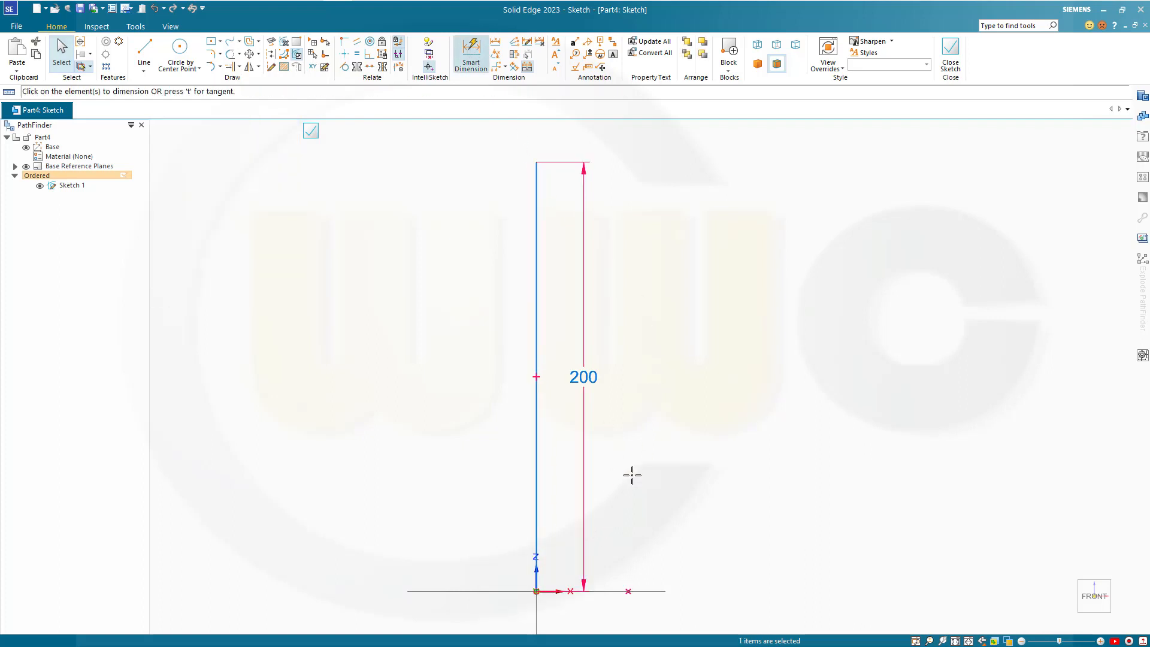
click(539, 545)
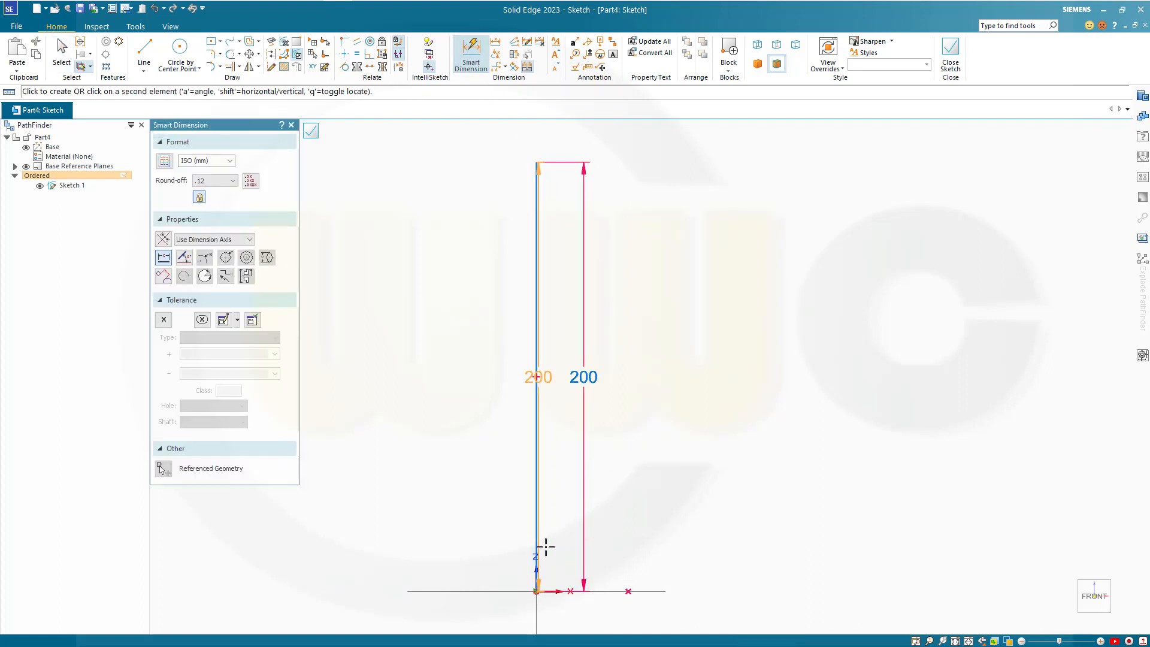
click(629, 591)
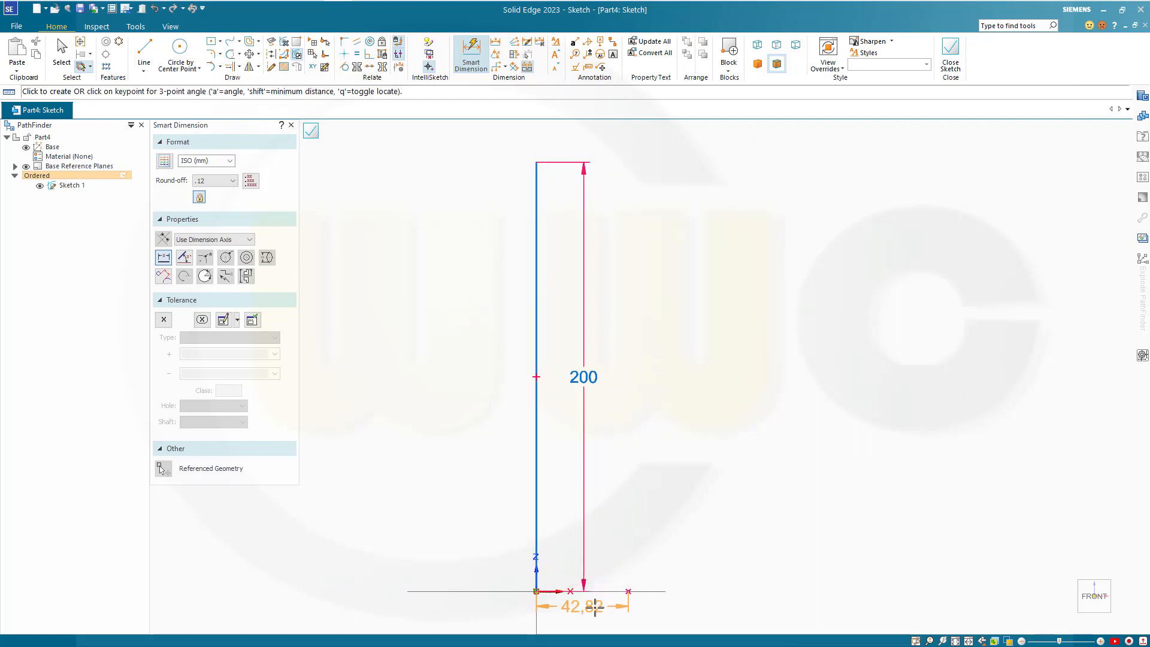
click(595, 607)
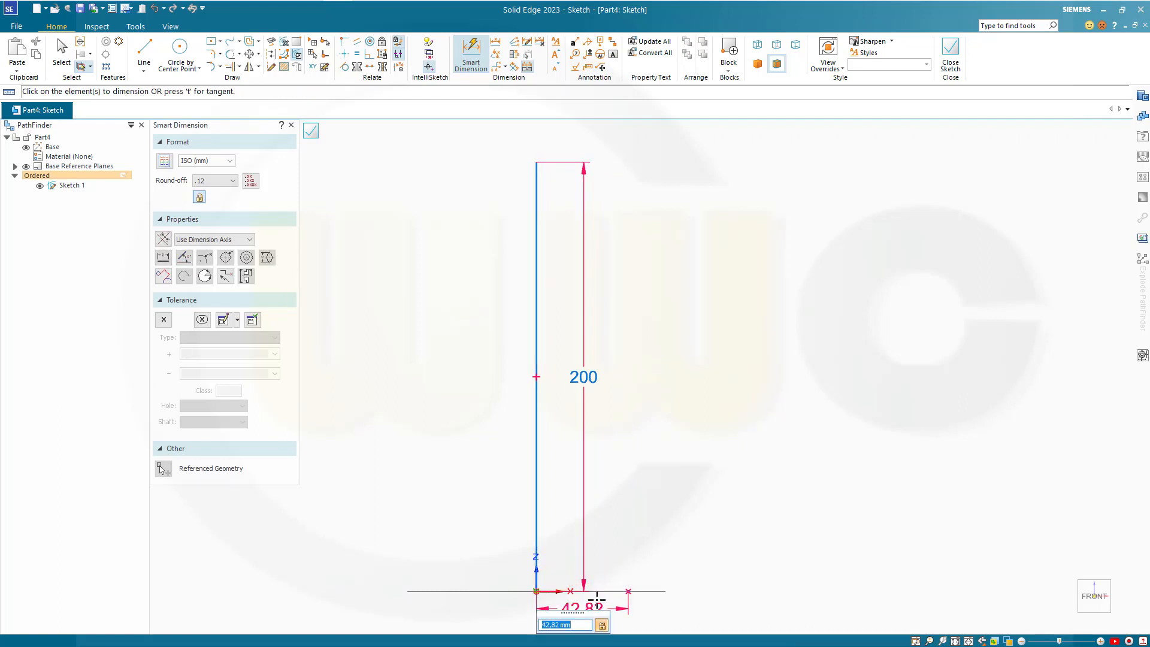
text(15)
key(Return)
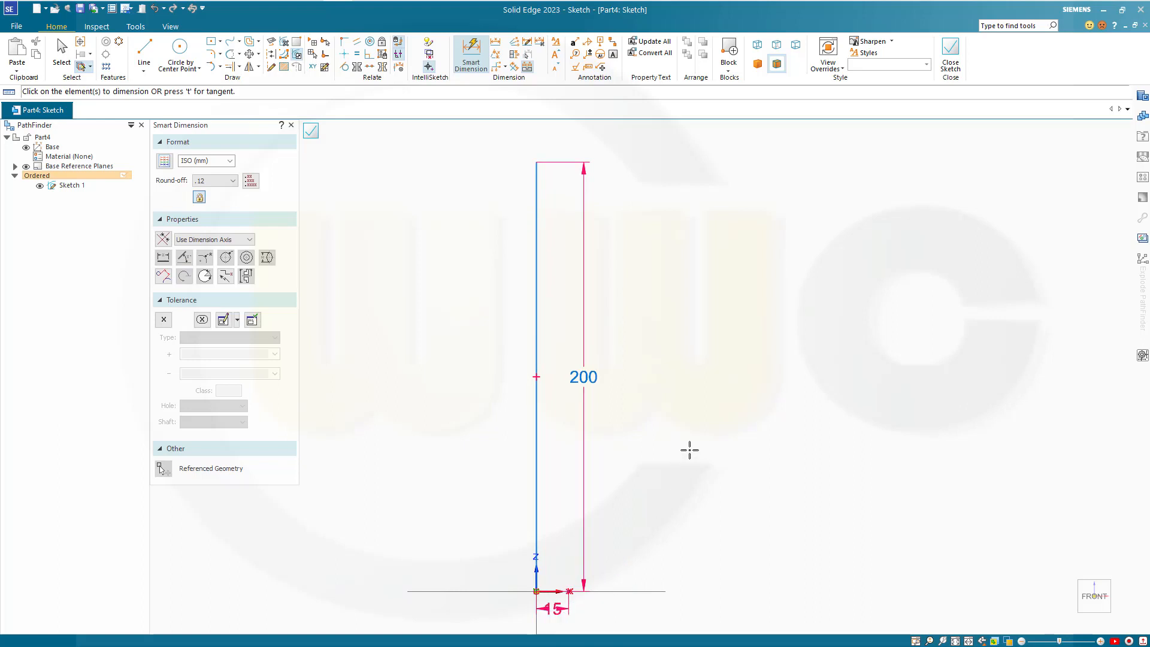
key(Escape)
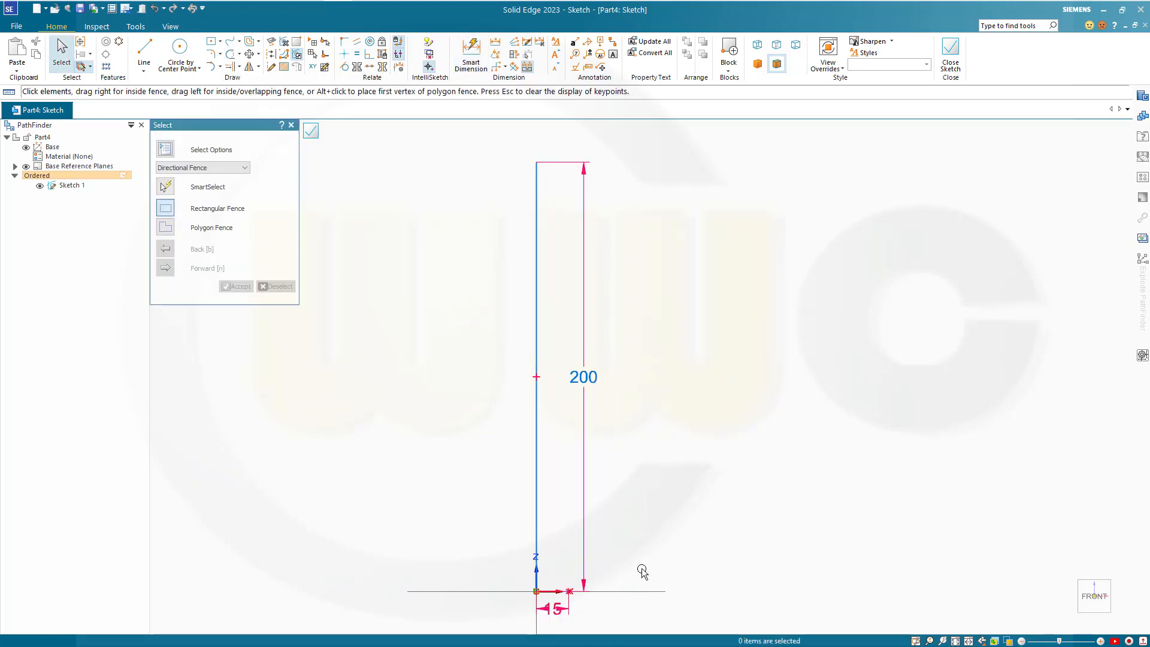
Link the point's distance dimension to the formula stent_diameter/2 and finish the sketch.
middle_drag(647, 563, 639, 486)
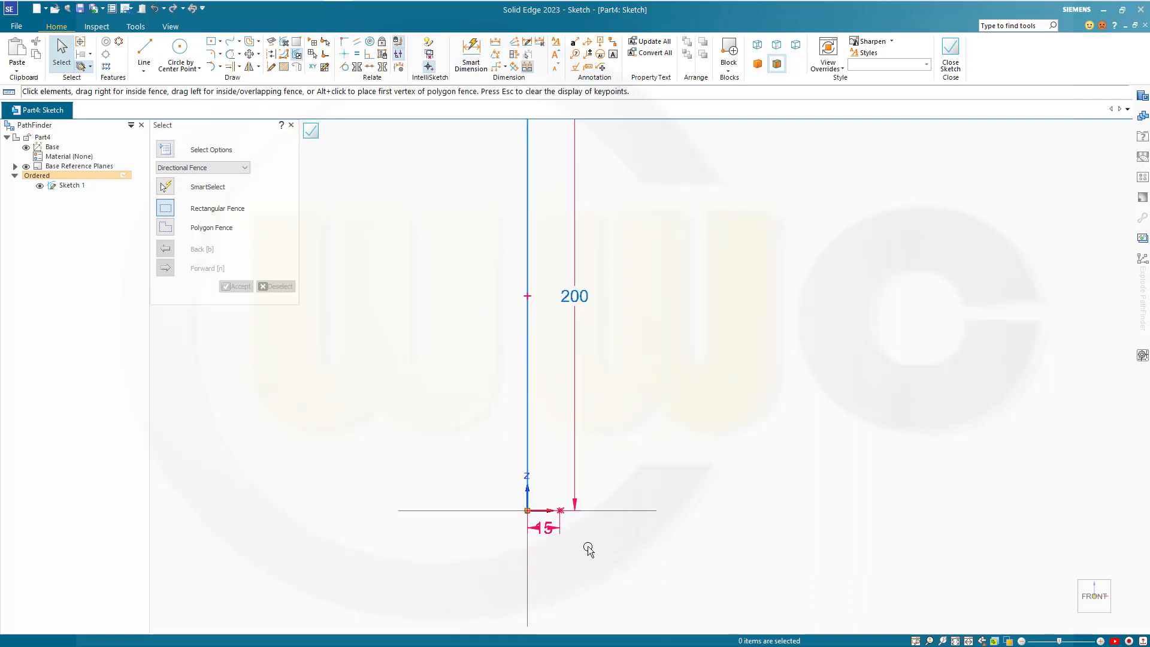
double_click(547, 528)
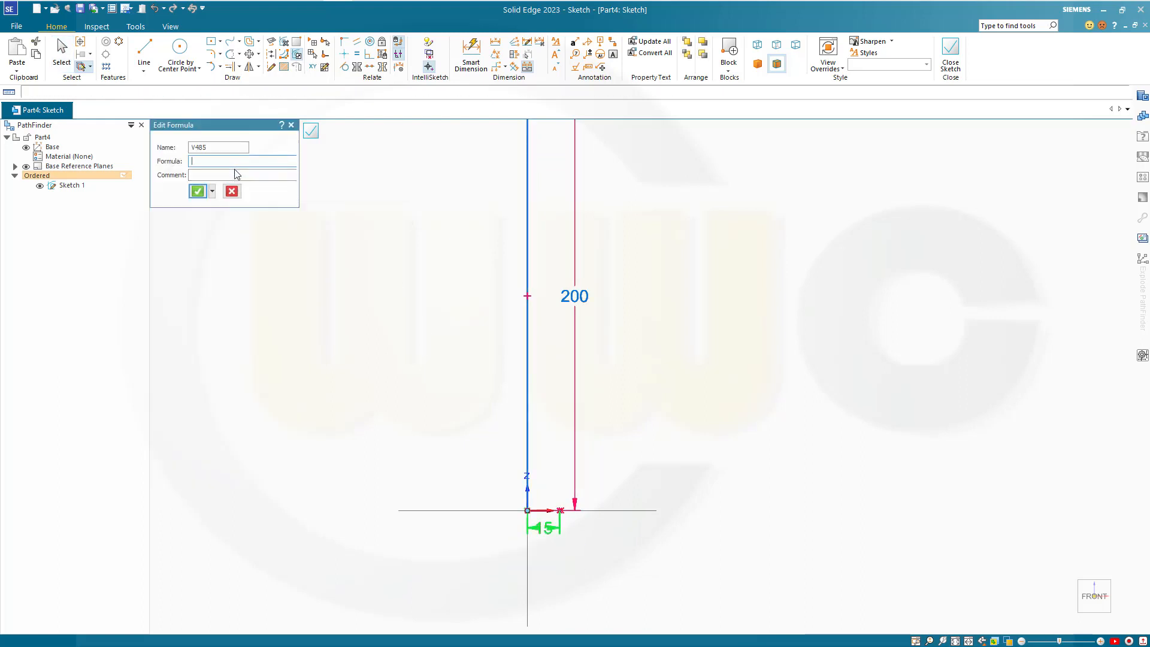
text(stent_diameter/2)
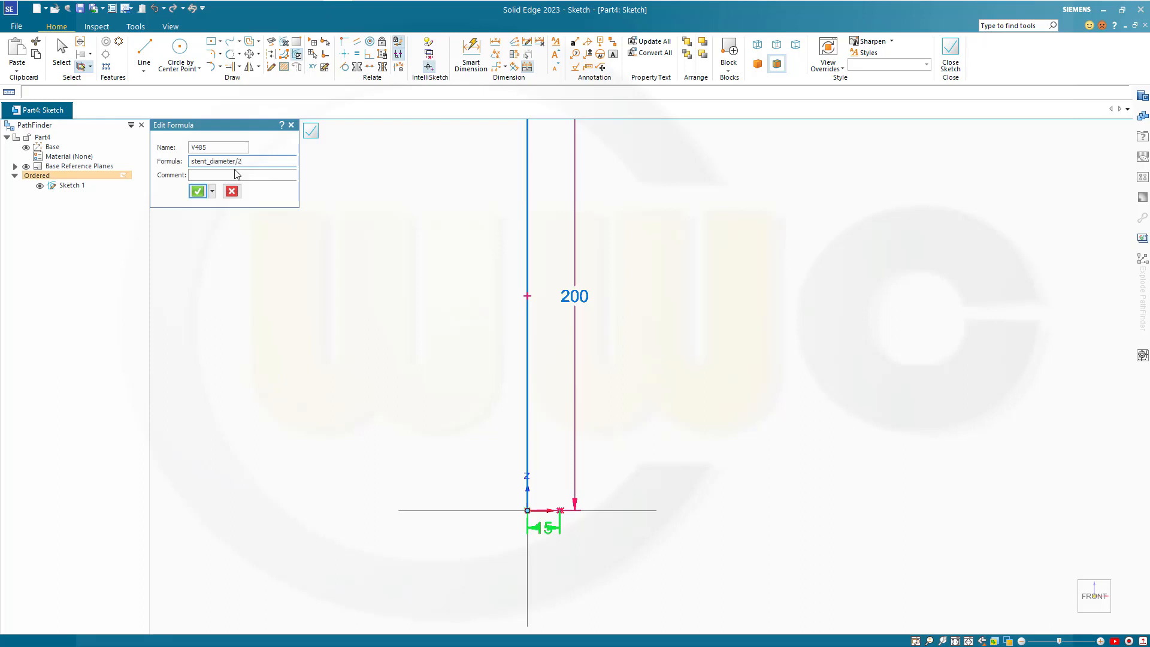
click(197, 190)
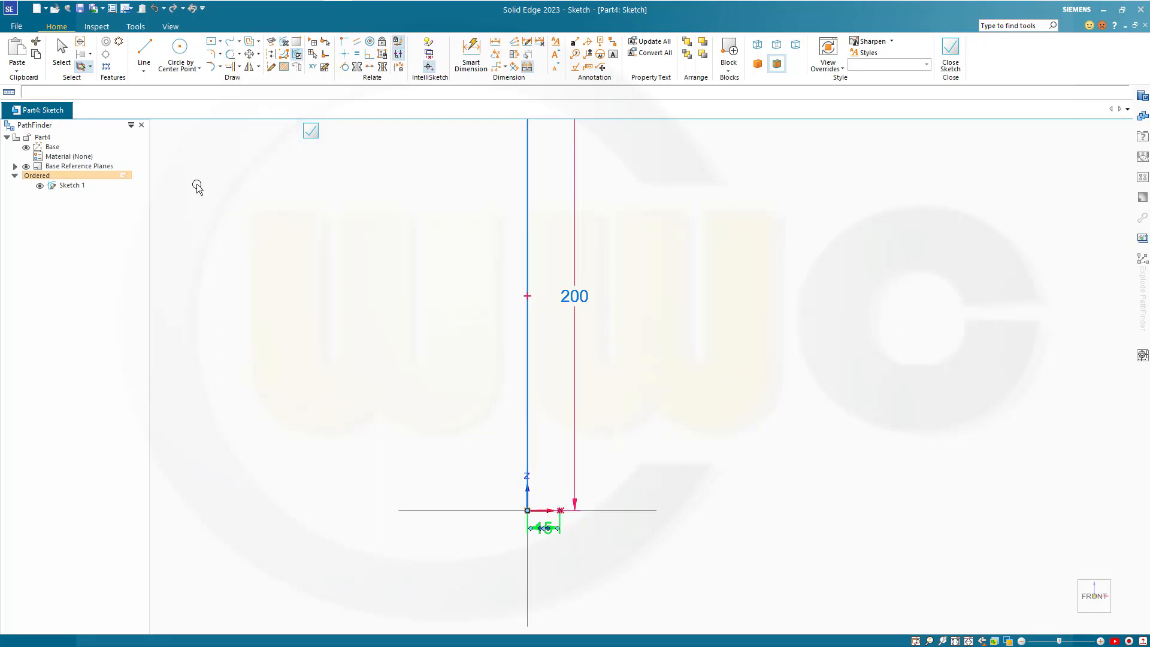
click(311, 131)
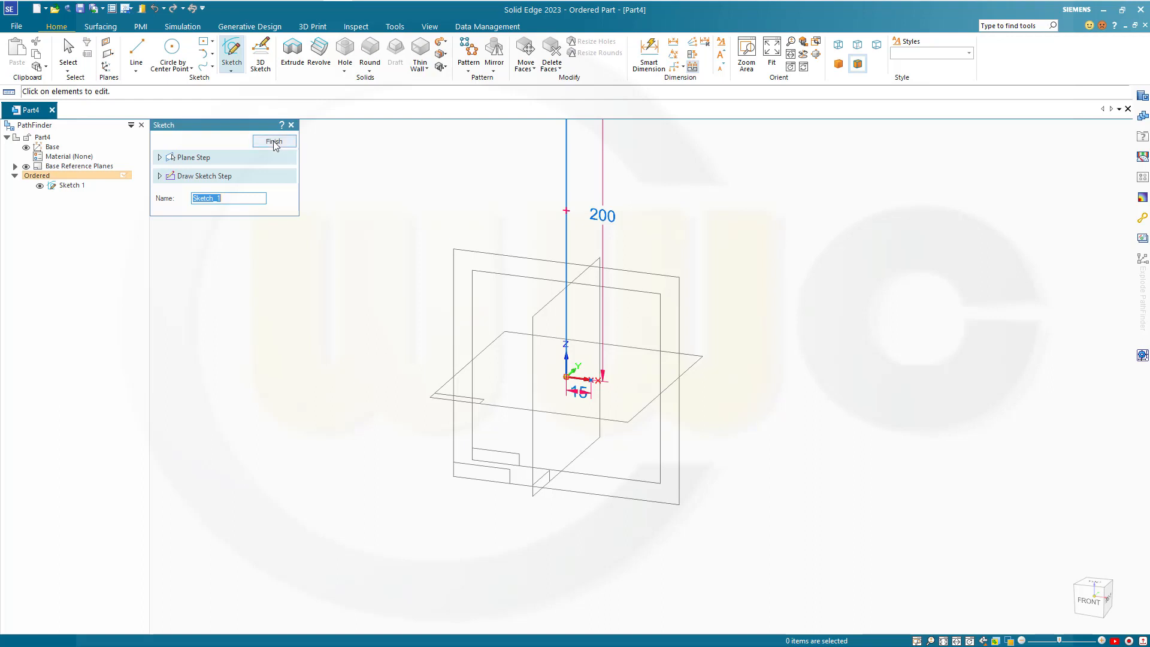
click(274, 142)
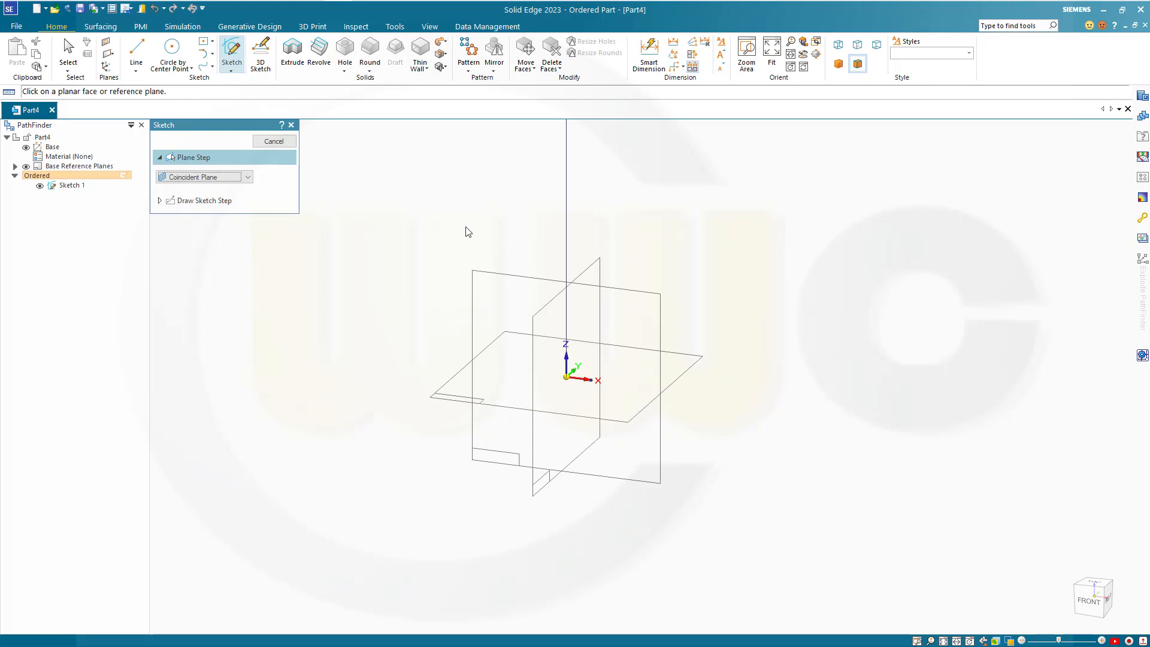
Start a new sketch on the front (XZ) plane and draw a horizontal line about 35 mm long from the origin in positive X.
click(495, 277)
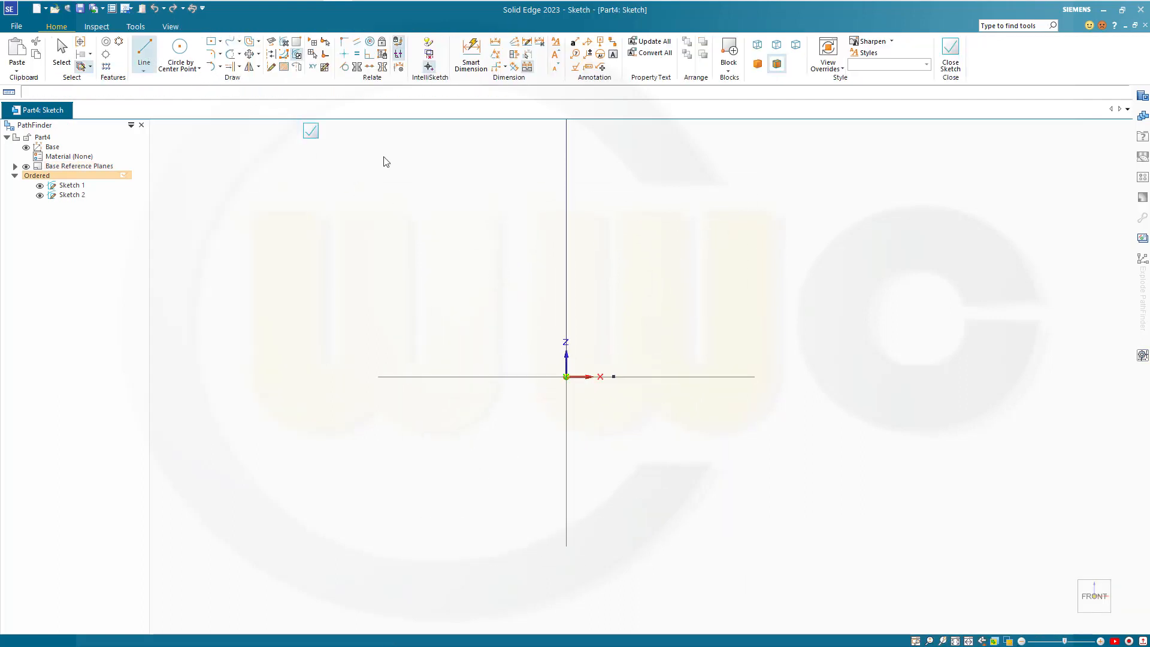
click(566, 376)
click(675, 377)
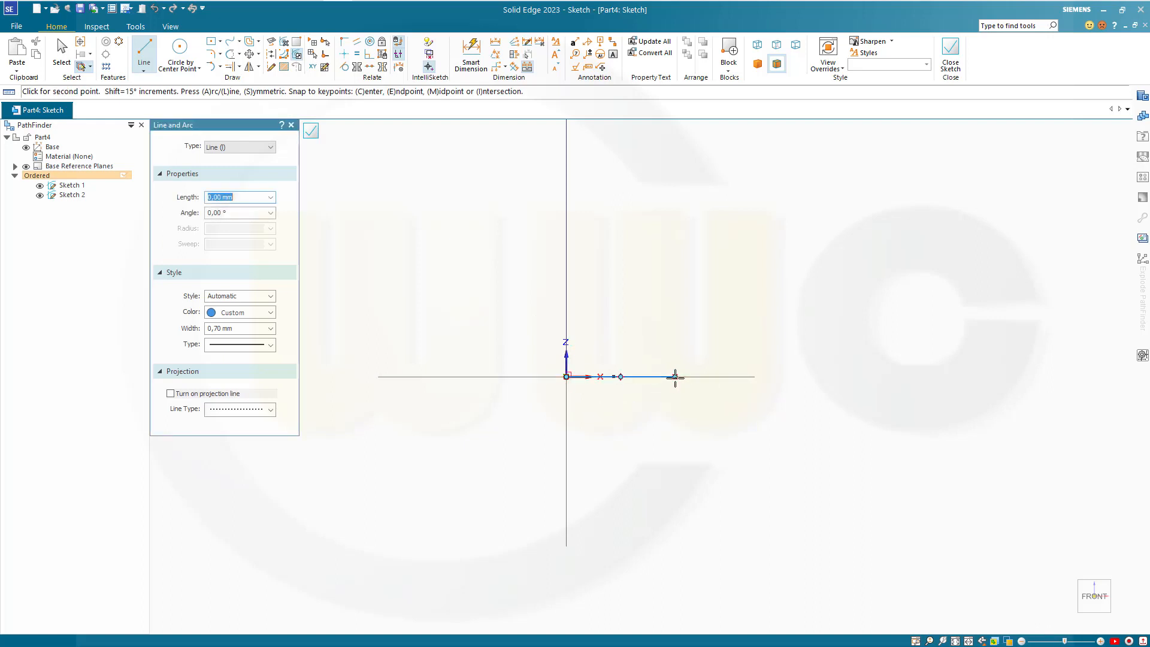
key(Escape)
Dimension the horizontal line's length and set it to 30 mm.
key(d)
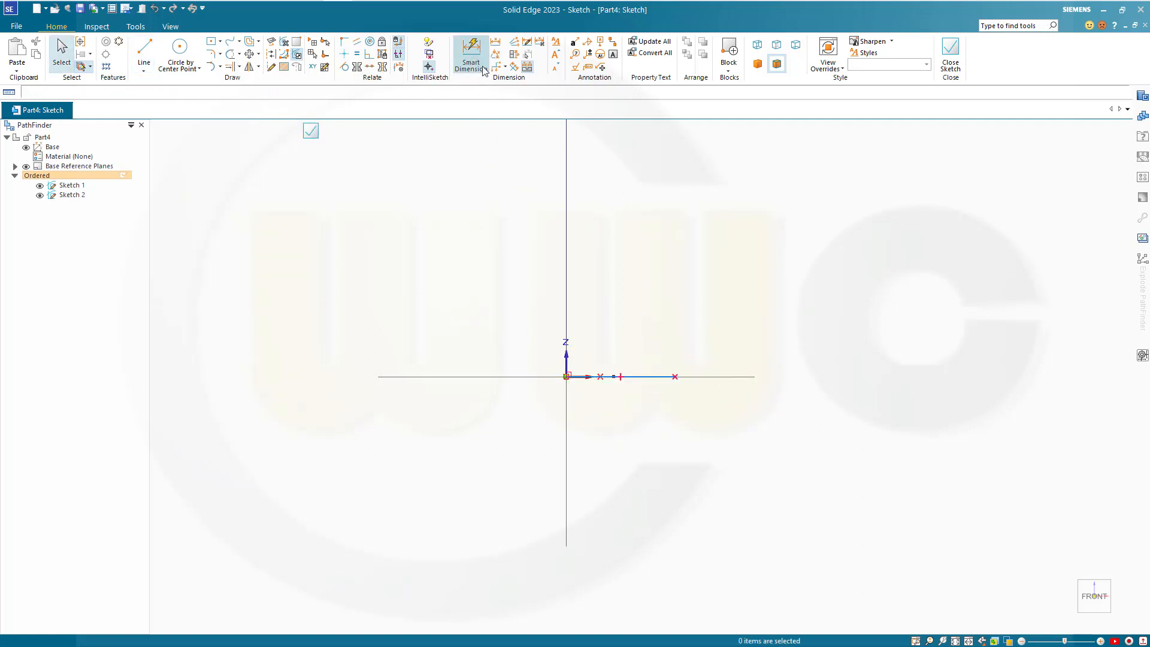
click(620, 377)
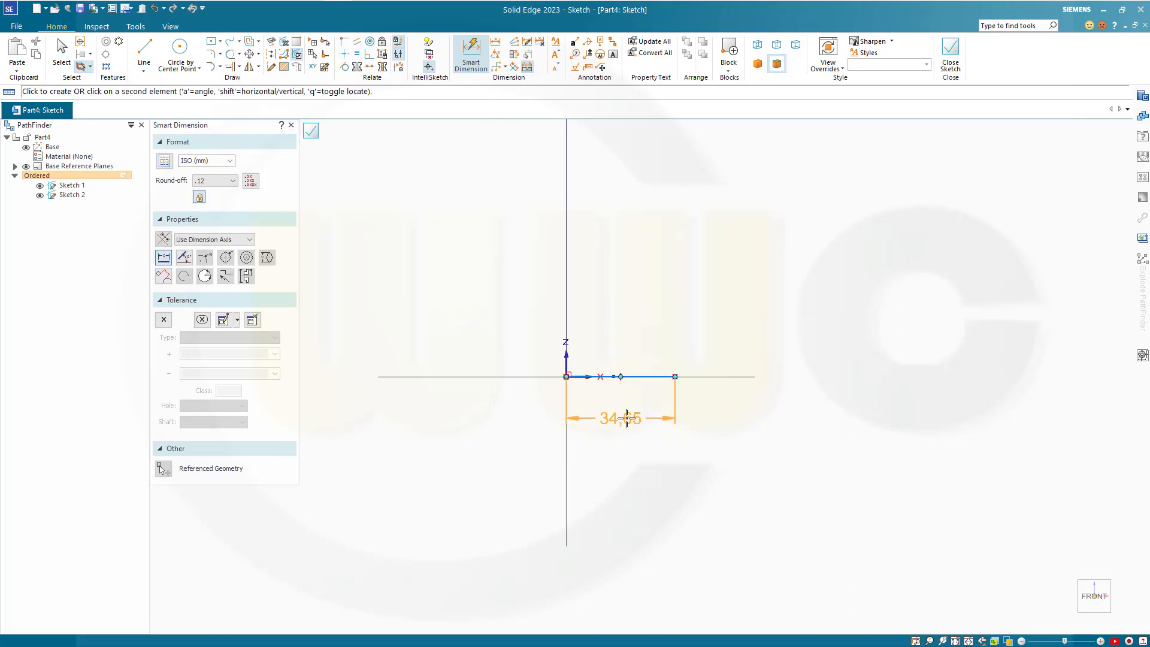
click(627, 417)
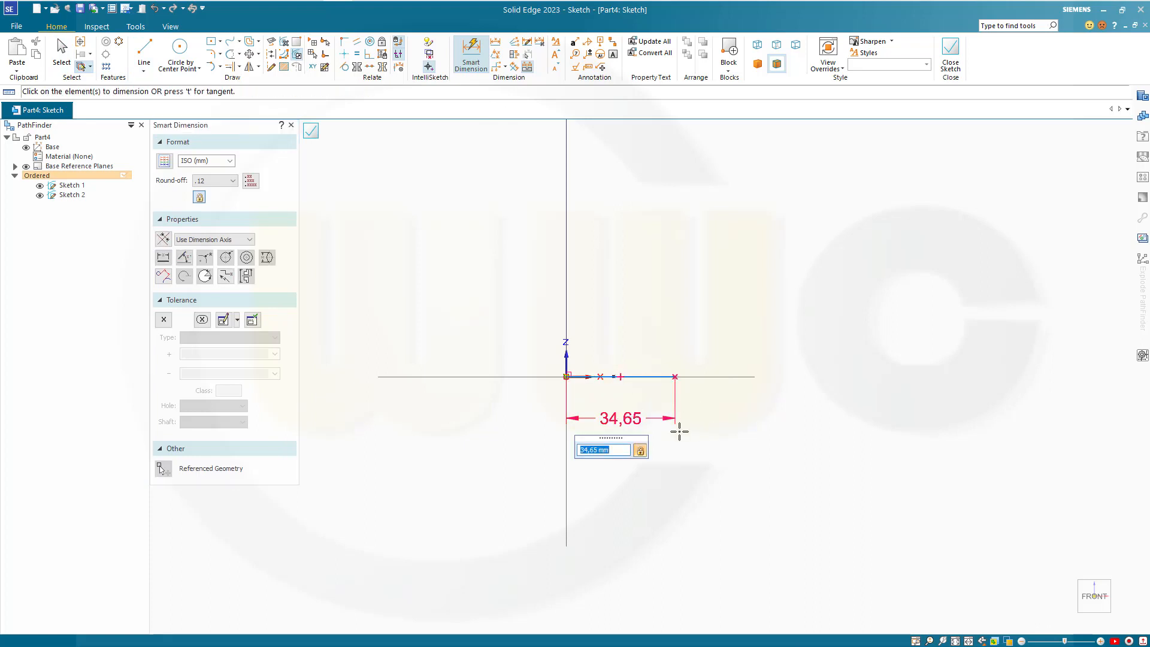
text(30)
key(Return)
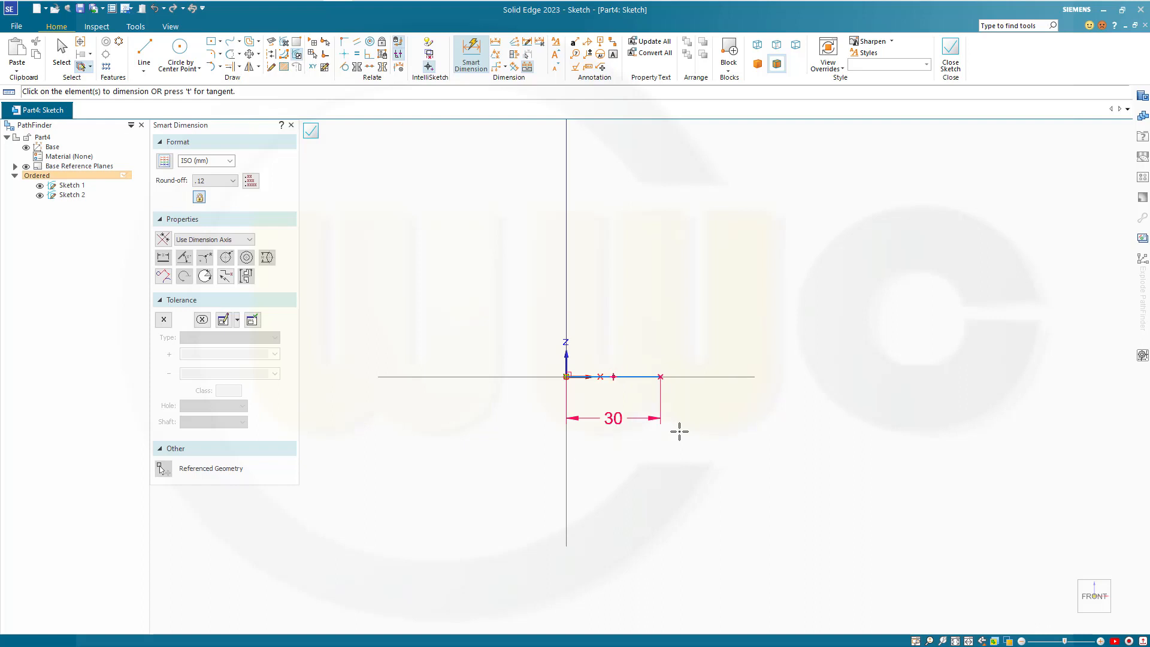
key(Escape)
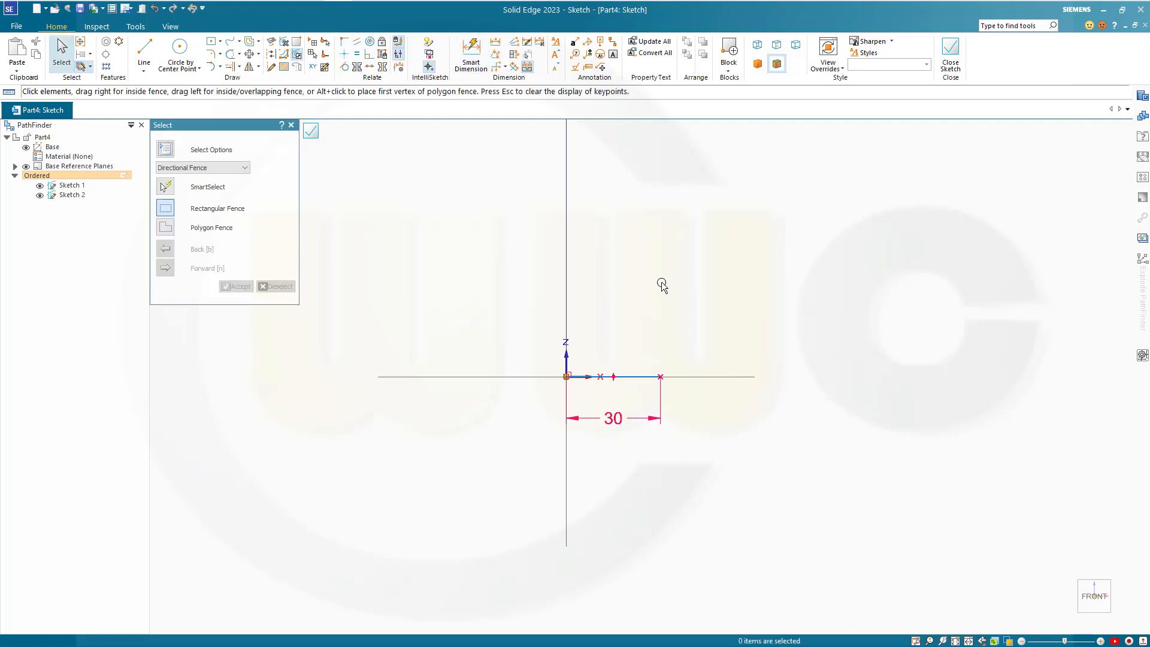
Link the horizontal line's length dimension to the variable stent_diameter through a formula and finish the sketch.
click(619, 418)
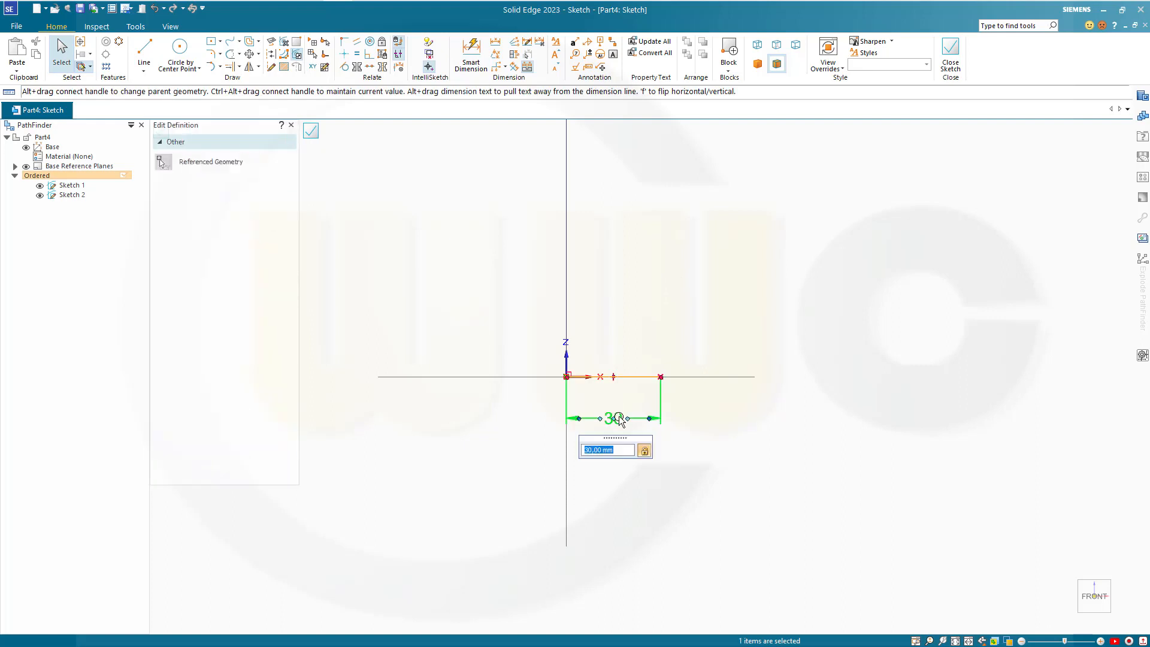
double_click(619, 418)
click(203, 161)
text(stent_diameter)
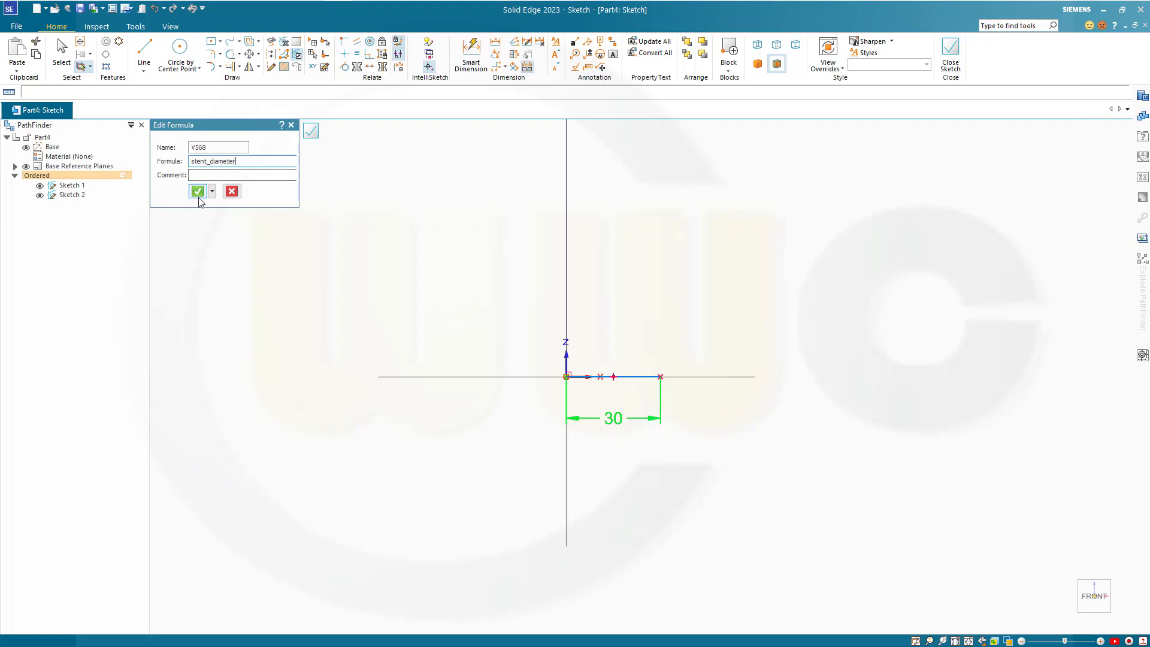
click(198, 192)
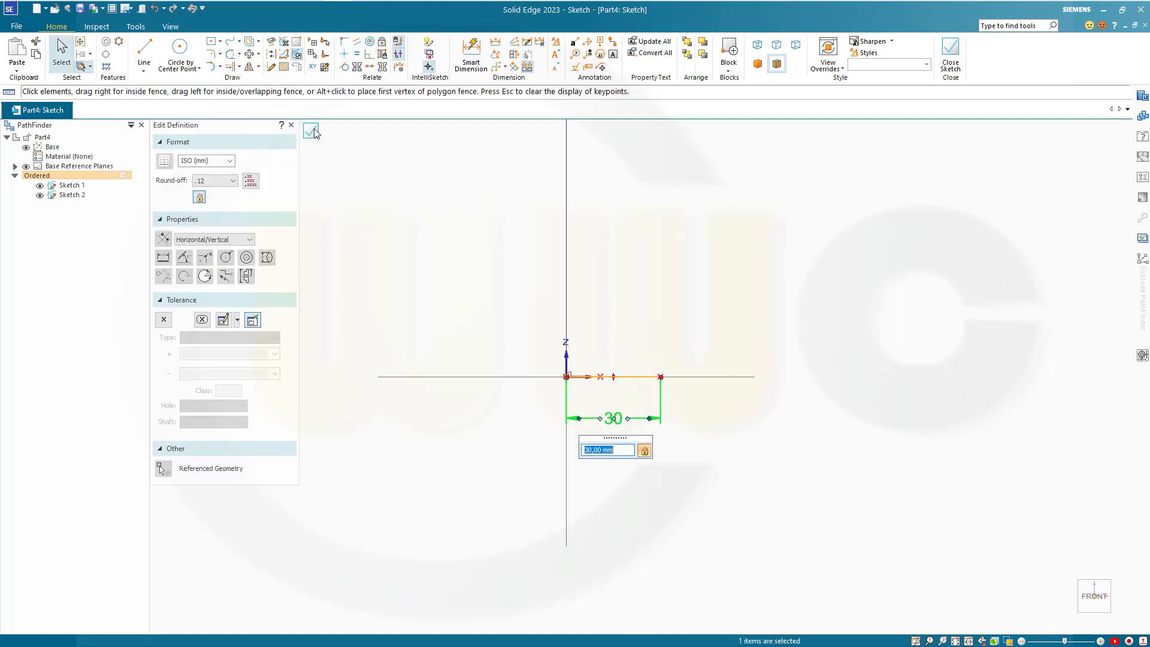
click(373, 171)
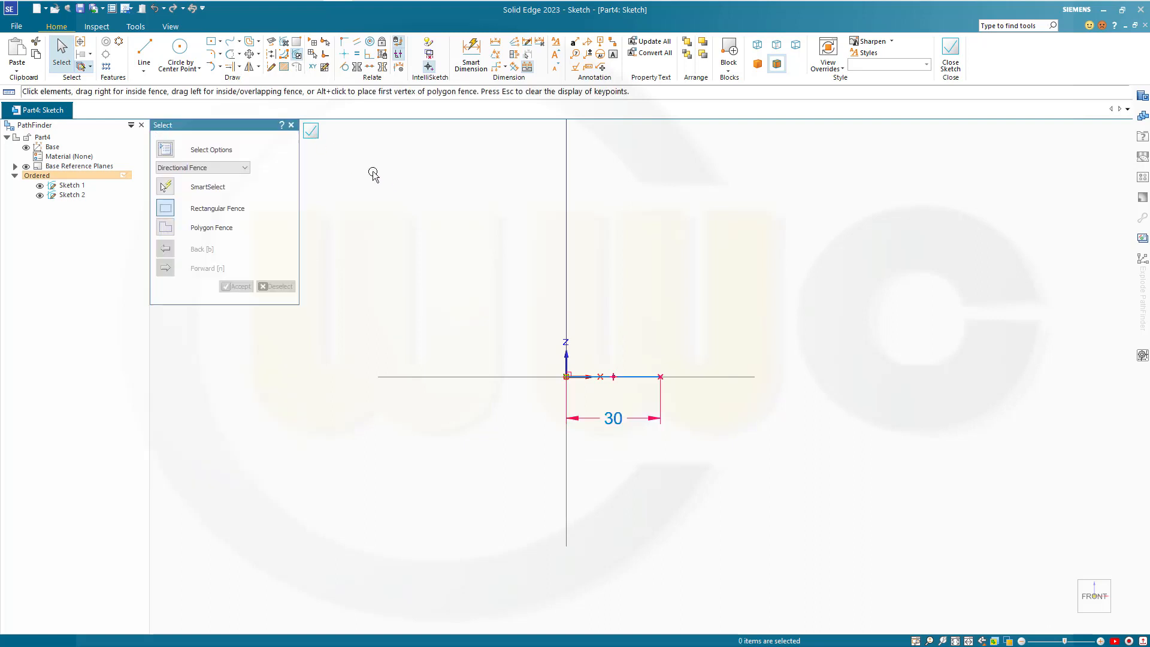
click(311, 130)
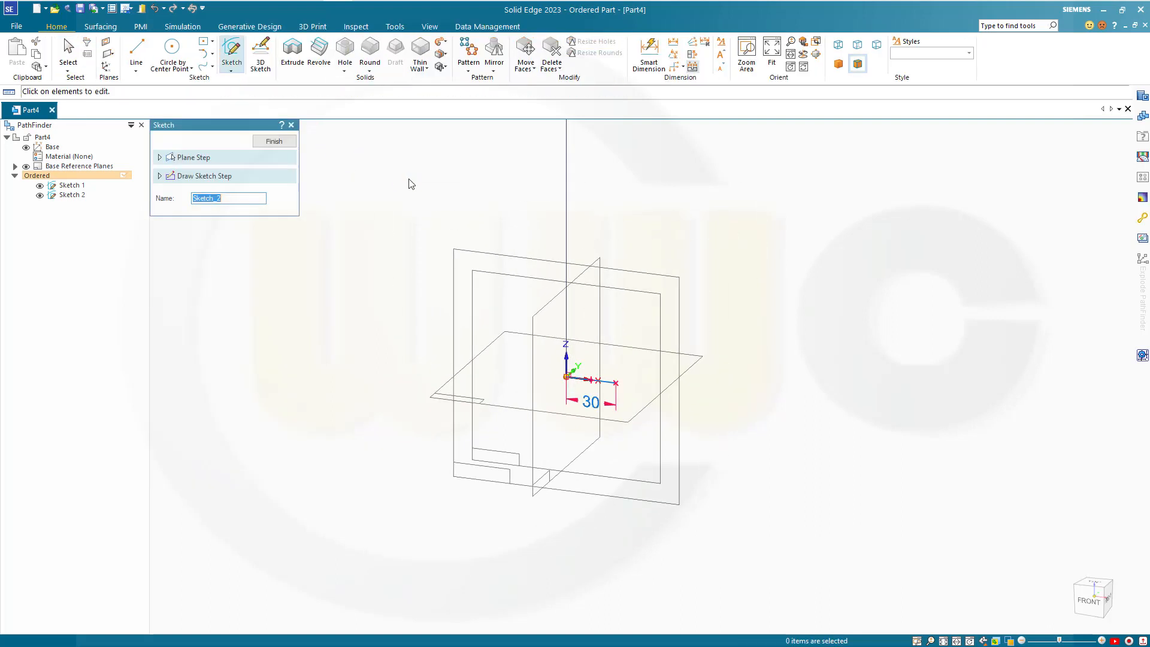
click(274, 142)
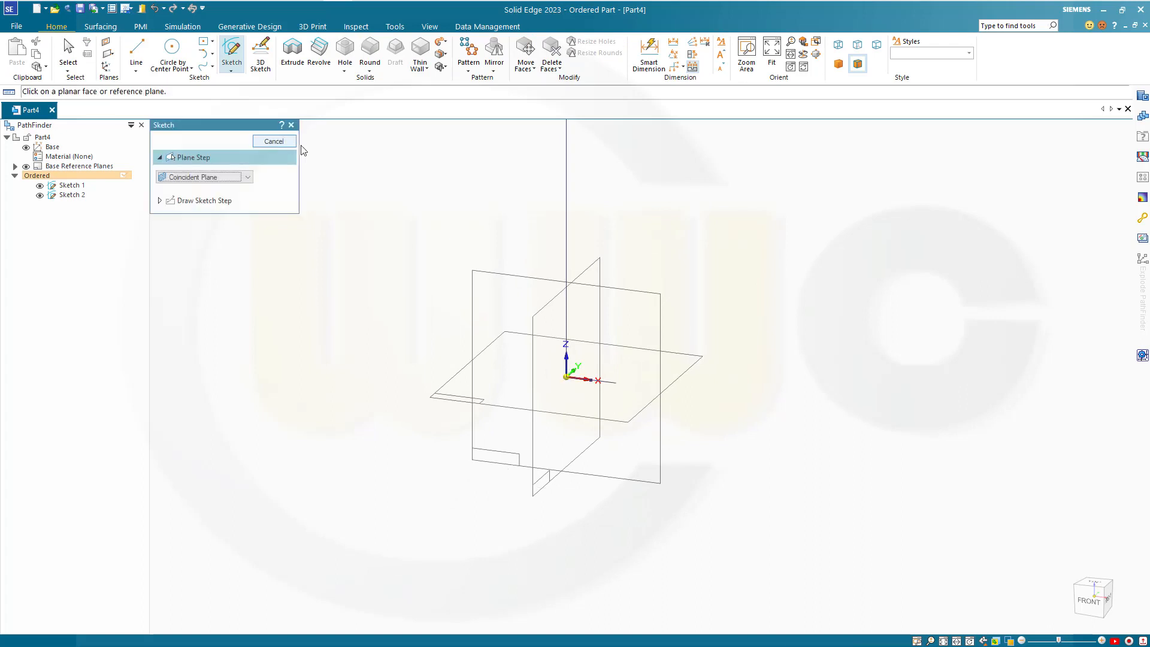
click(275, 142)
Create a swept surface with a single path and cross section, using the vertical line as path and the horizontal line as cross section.
scroll(405, 190, down, 1)
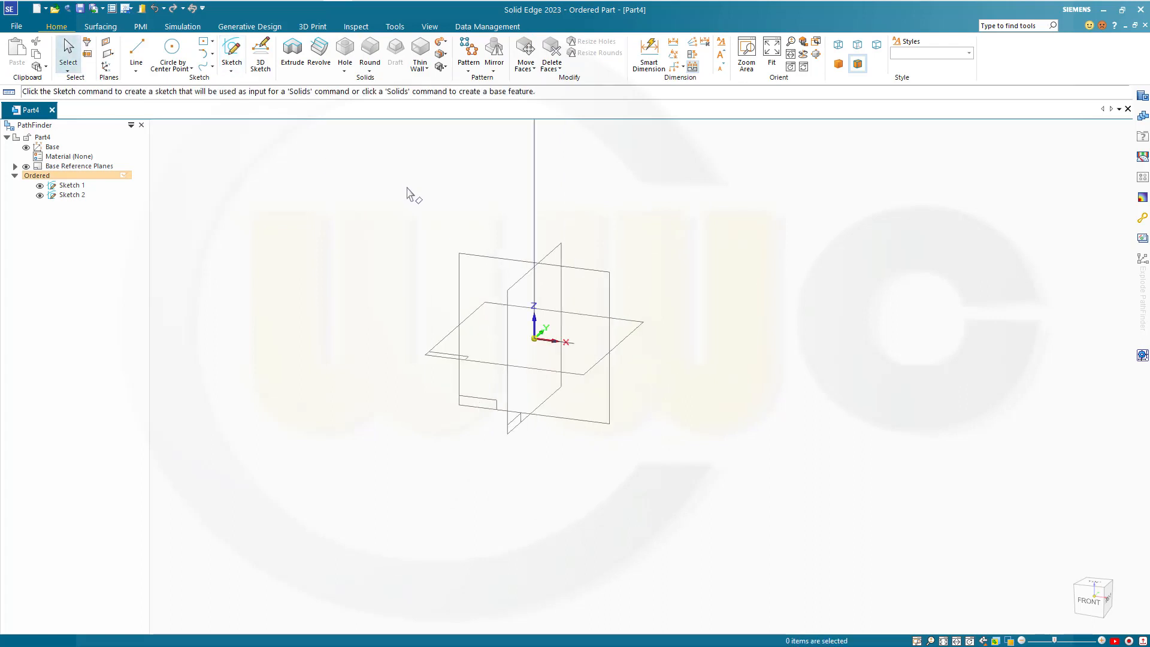
shift+middle_drag(395, 191, 385, 295)
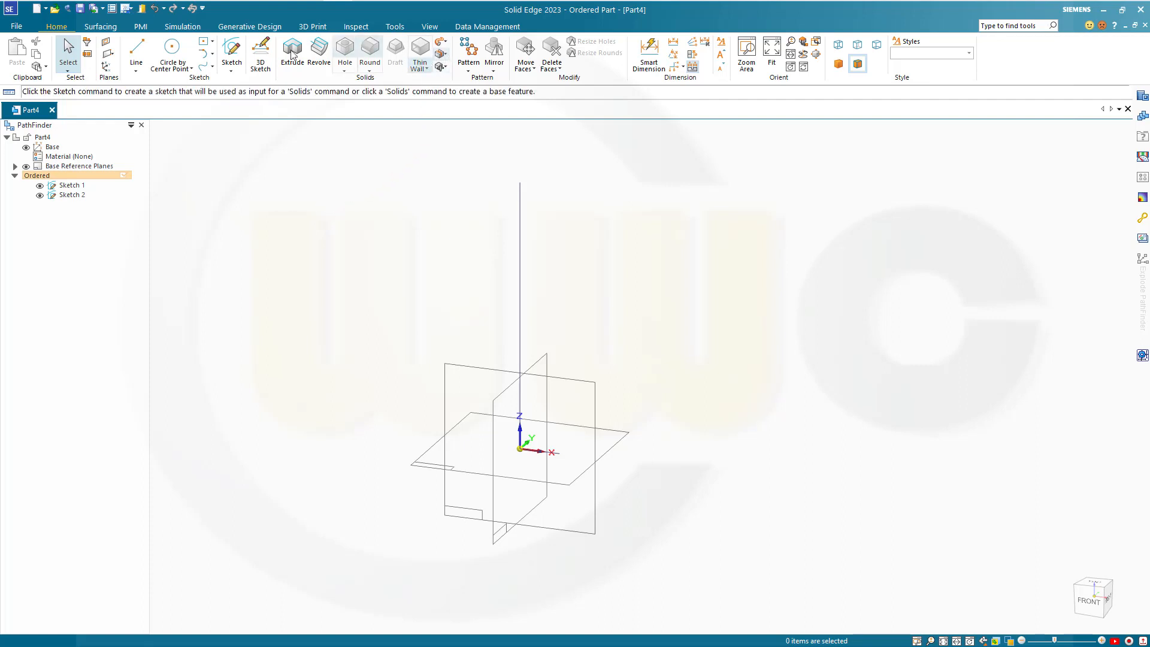
click(100, 26)
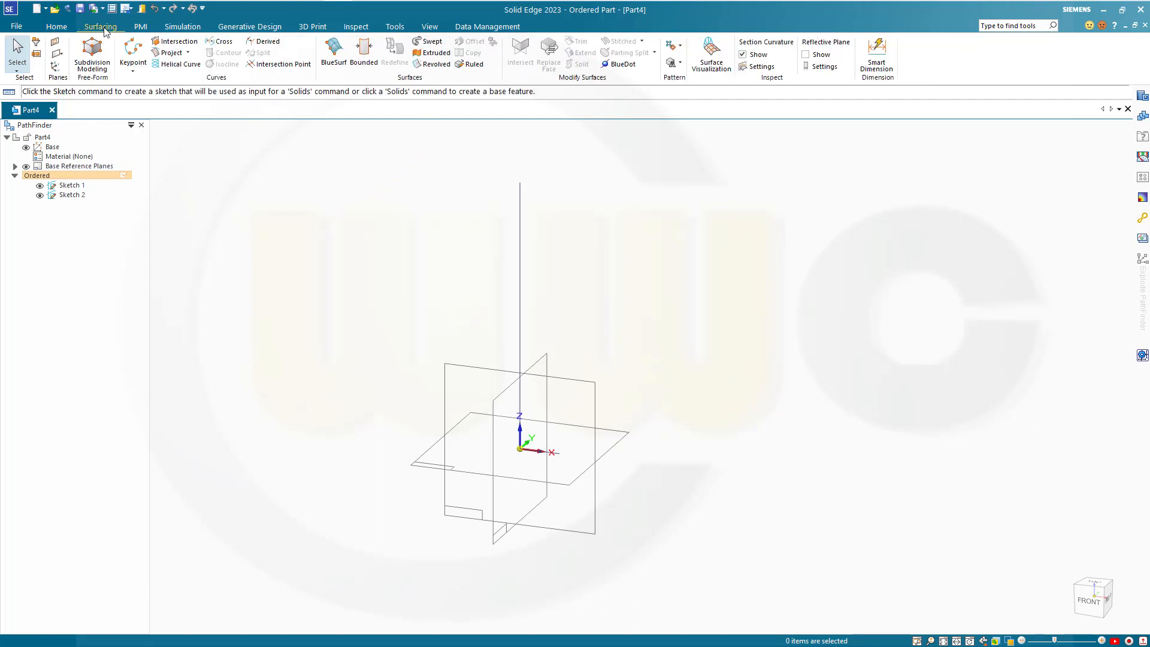
click(432, 42)
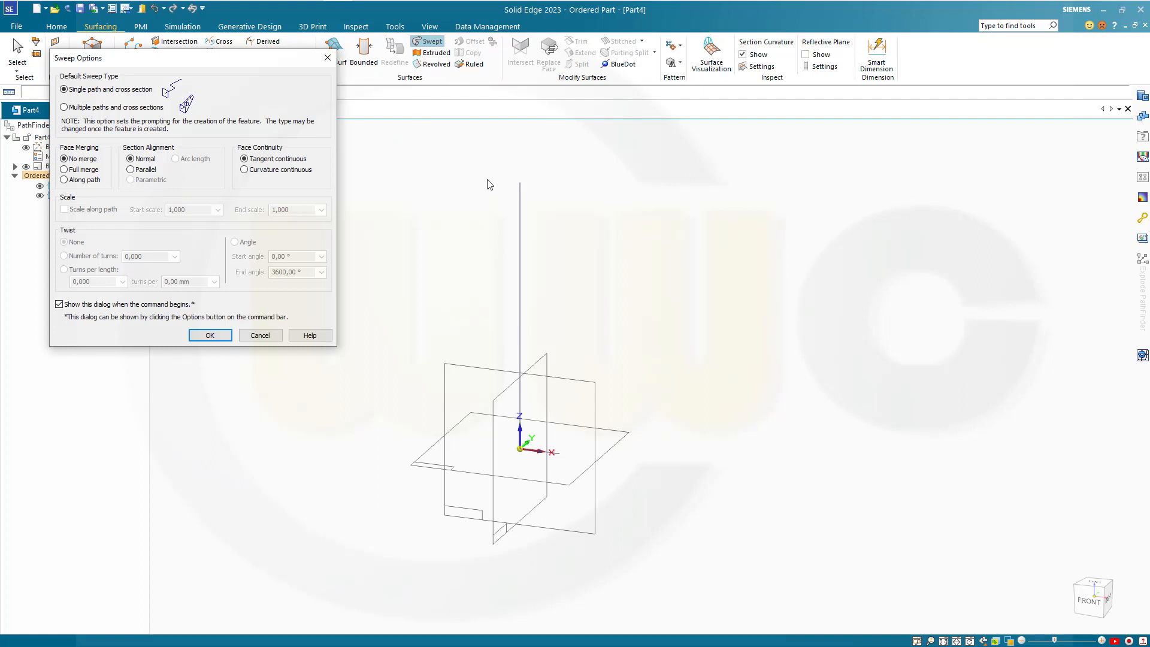
click(210, 335)
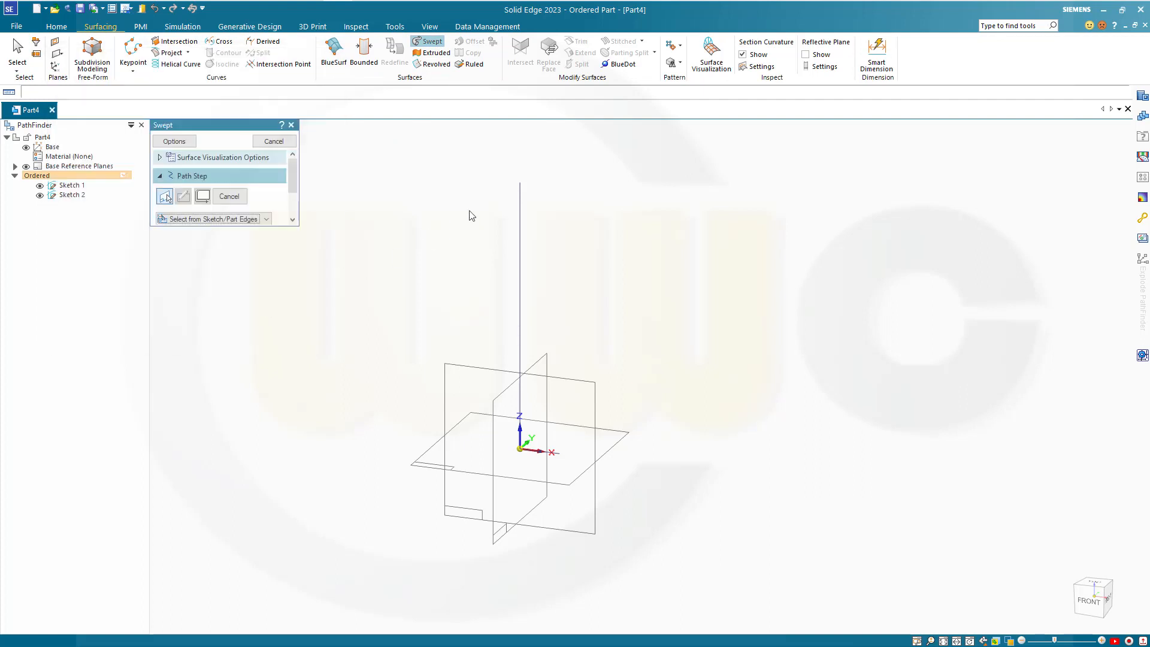
click(520, 224)
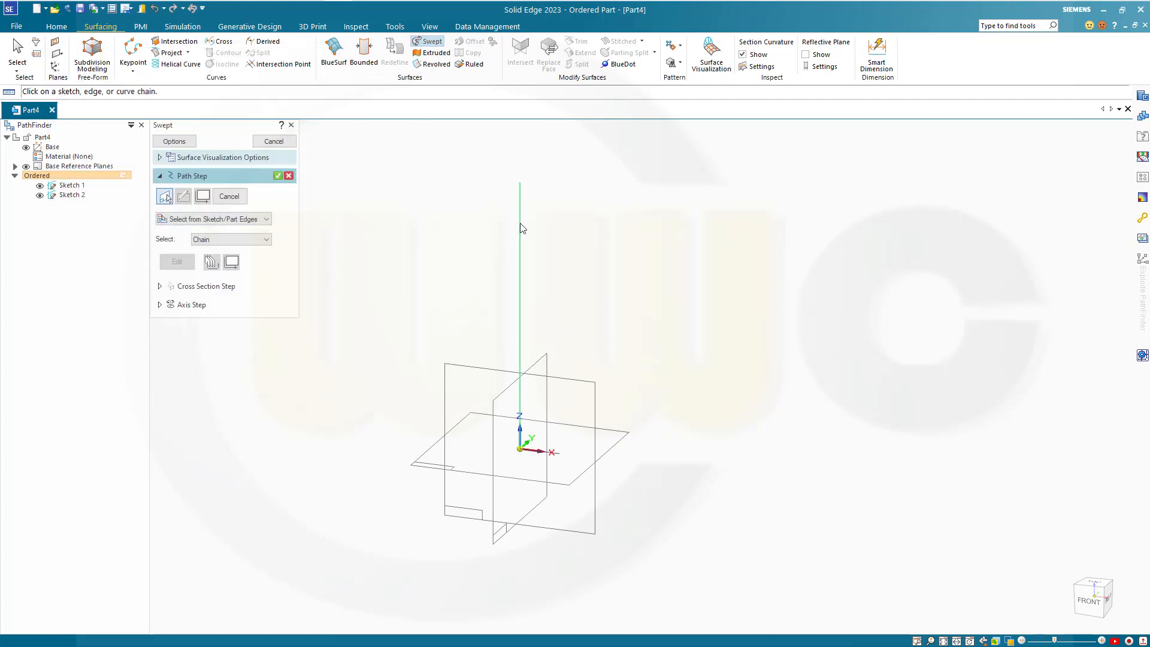
click(278, 176)
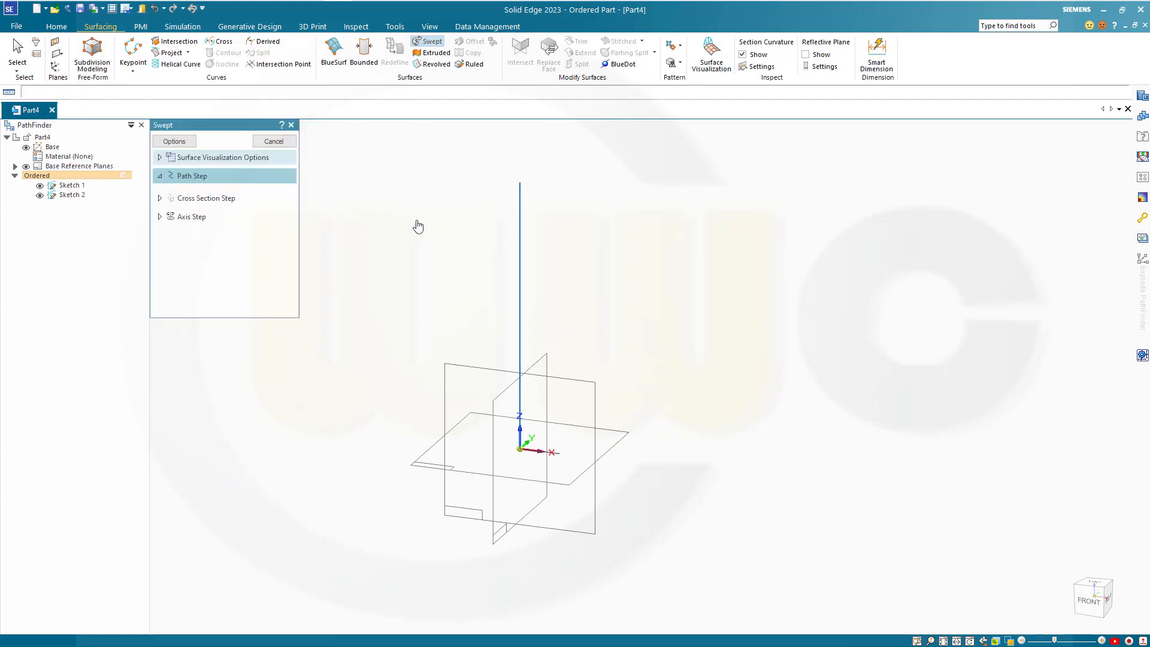
click(559, 459)
click(278, 198)
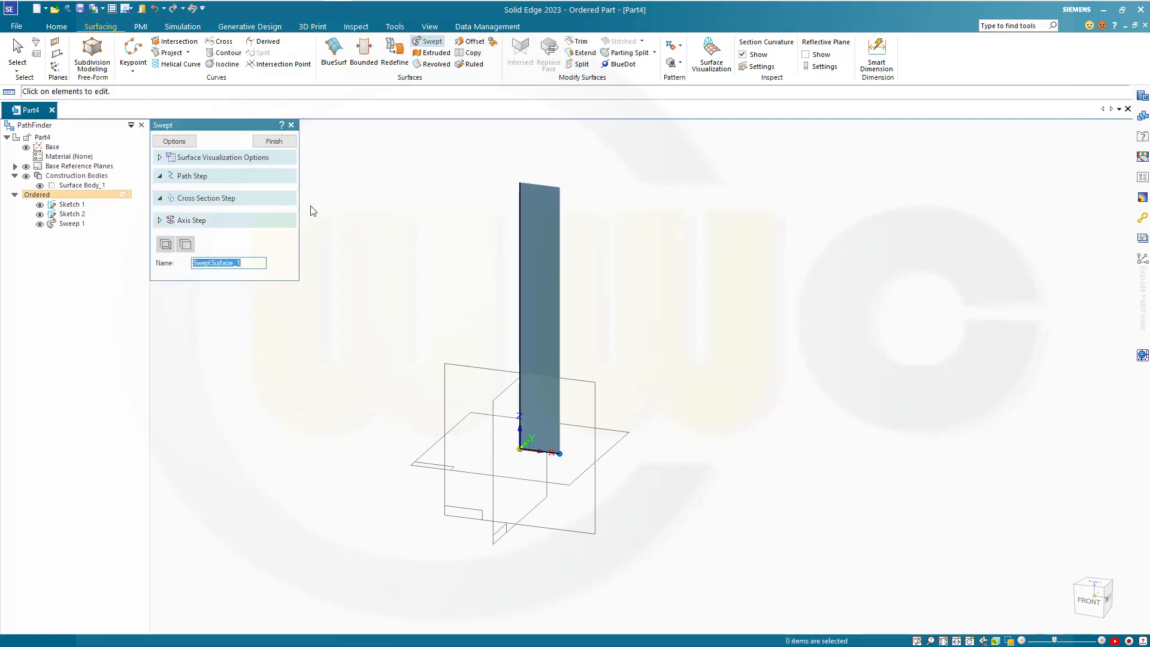
Twist the swept surface by angle, from 0° to an end angle of 3600°, and finish the feature.
click(193, 145)
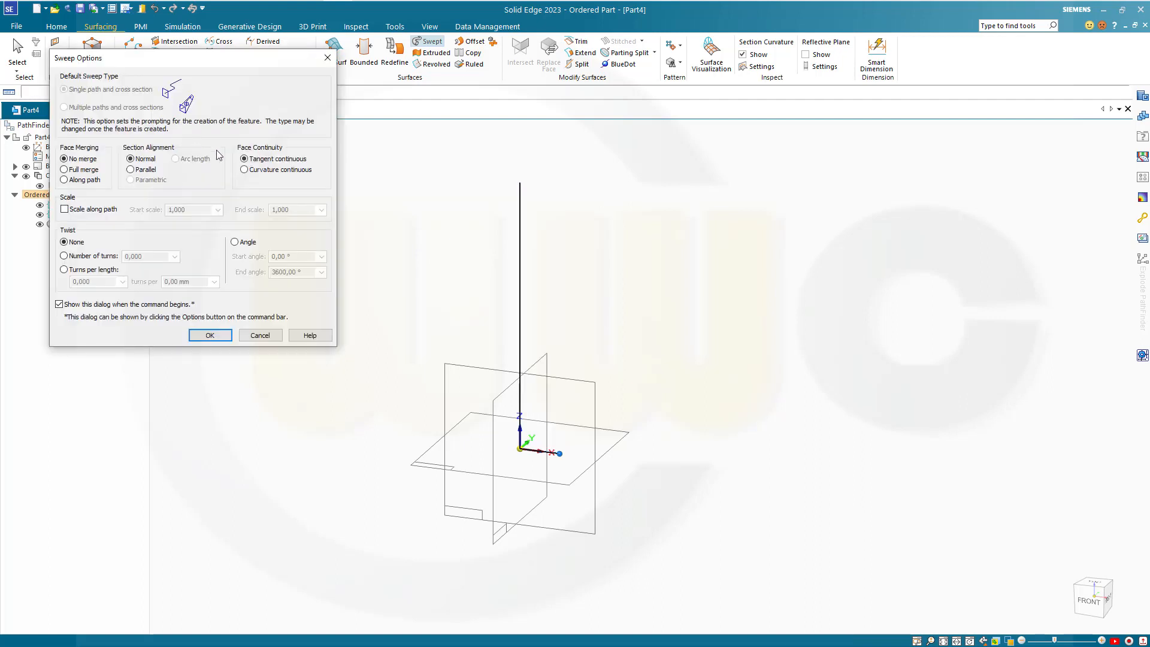
click(234, 242)
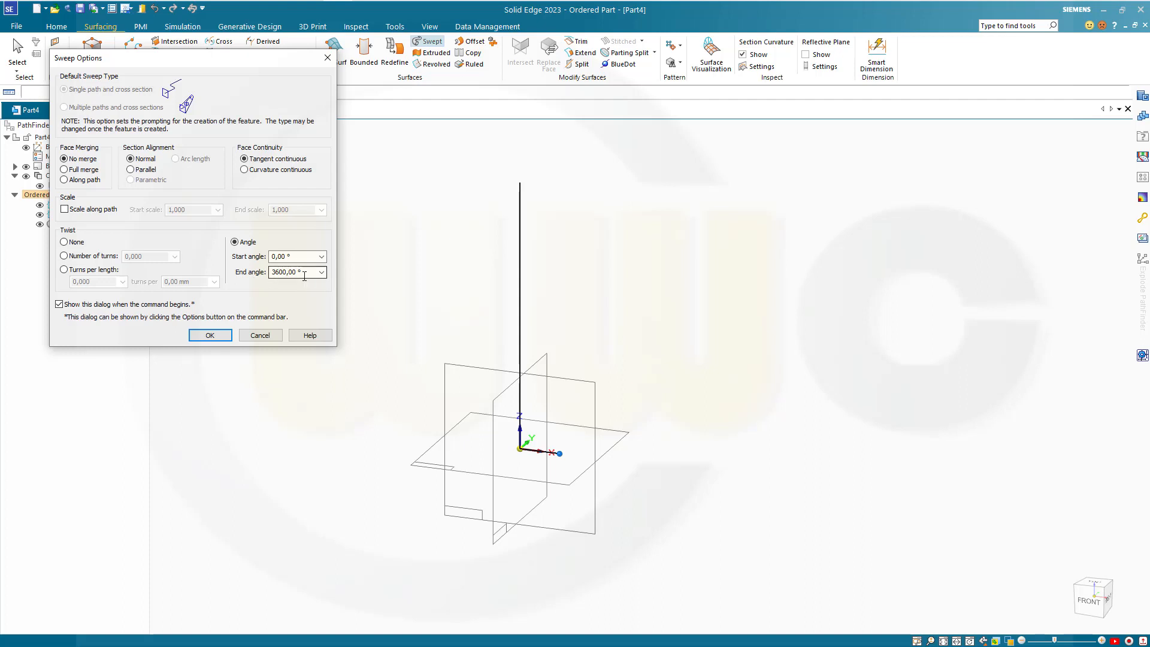
click(217, 335)
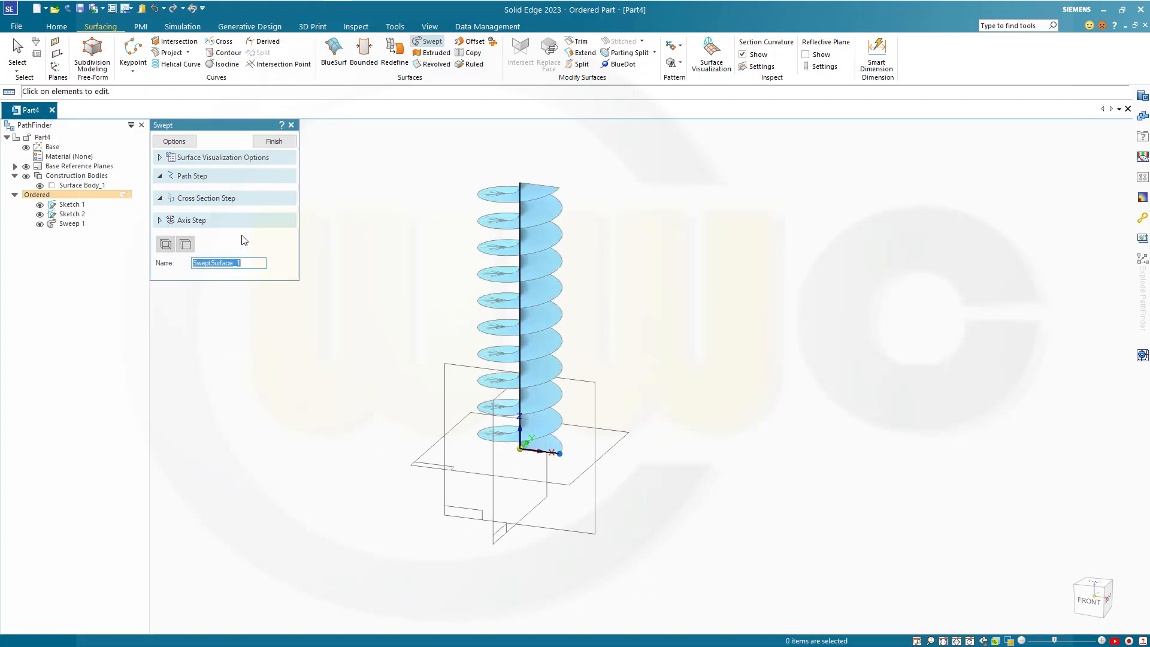
click(273, 142)
click(276, 142)
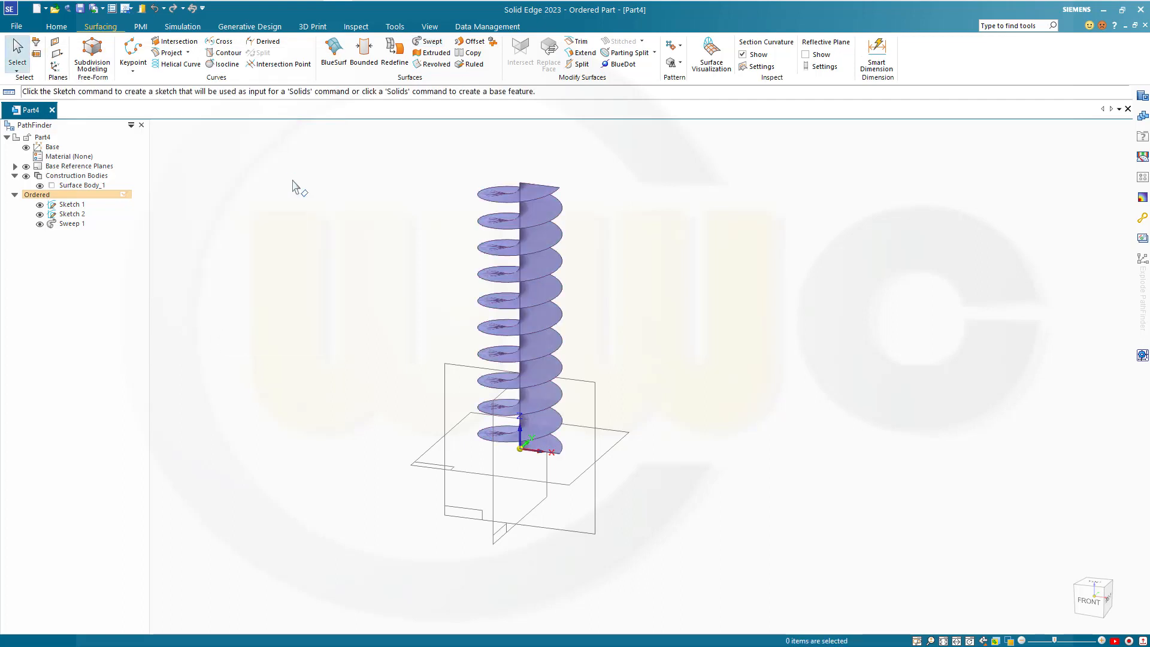
Hide the twisted surface and the horizontal line's sketch, and start a new sketch on the front (XZ) plane.
click(39, 185)
key(ctrl+f)
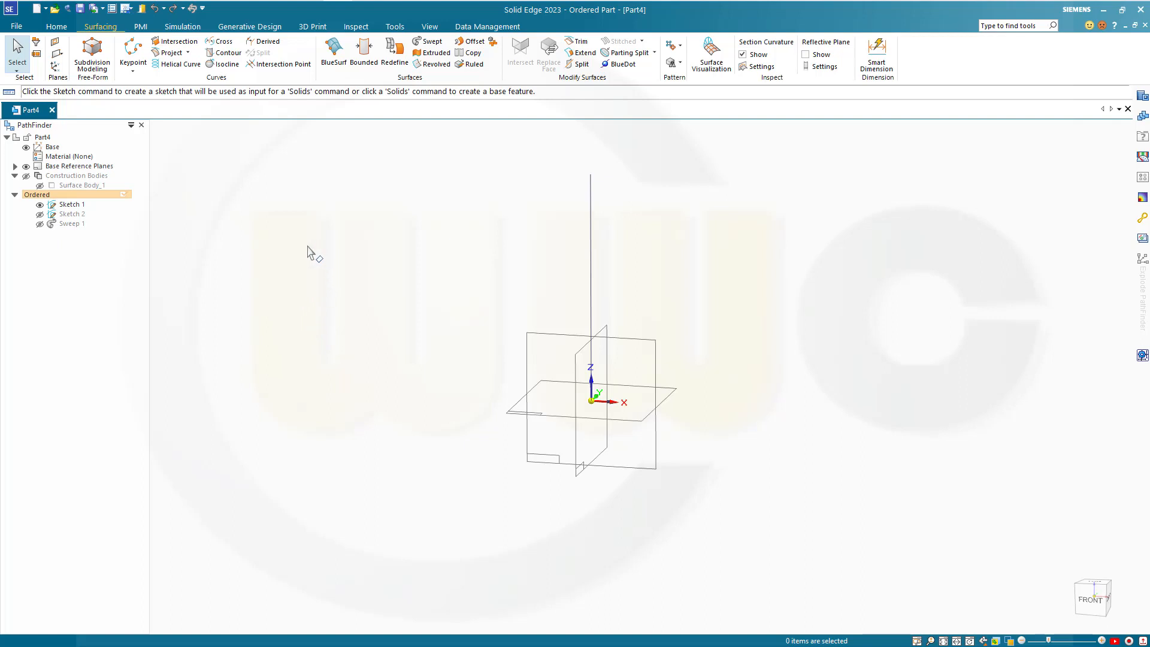
click(57, 29)
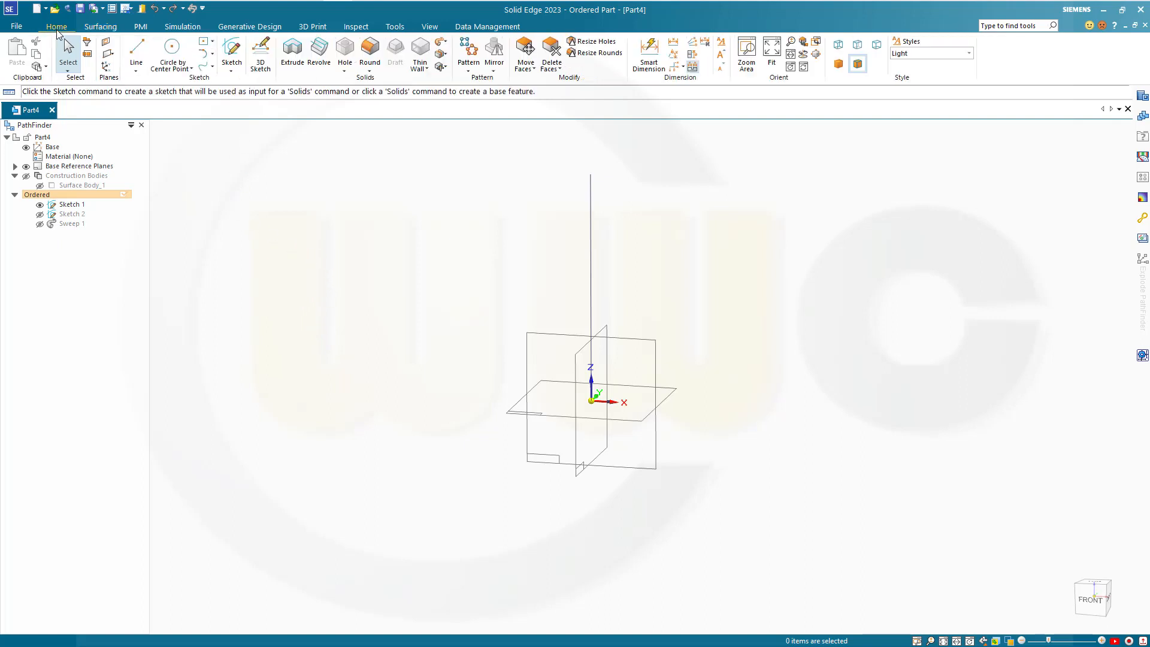
click(231, 53)
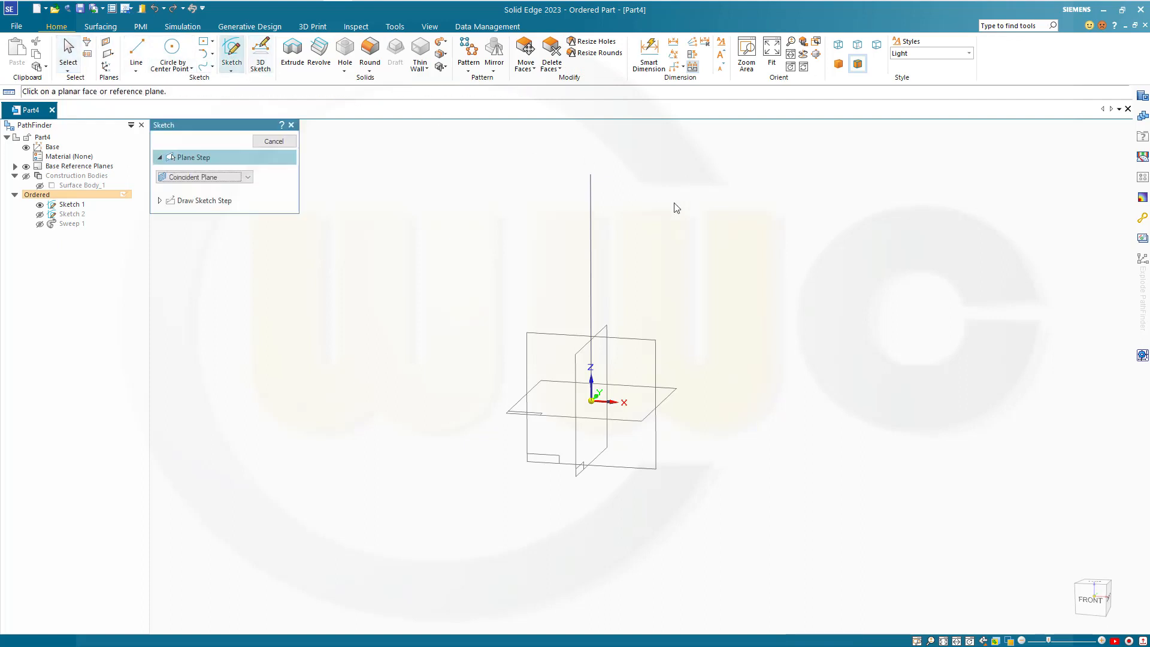
click(642, 343)
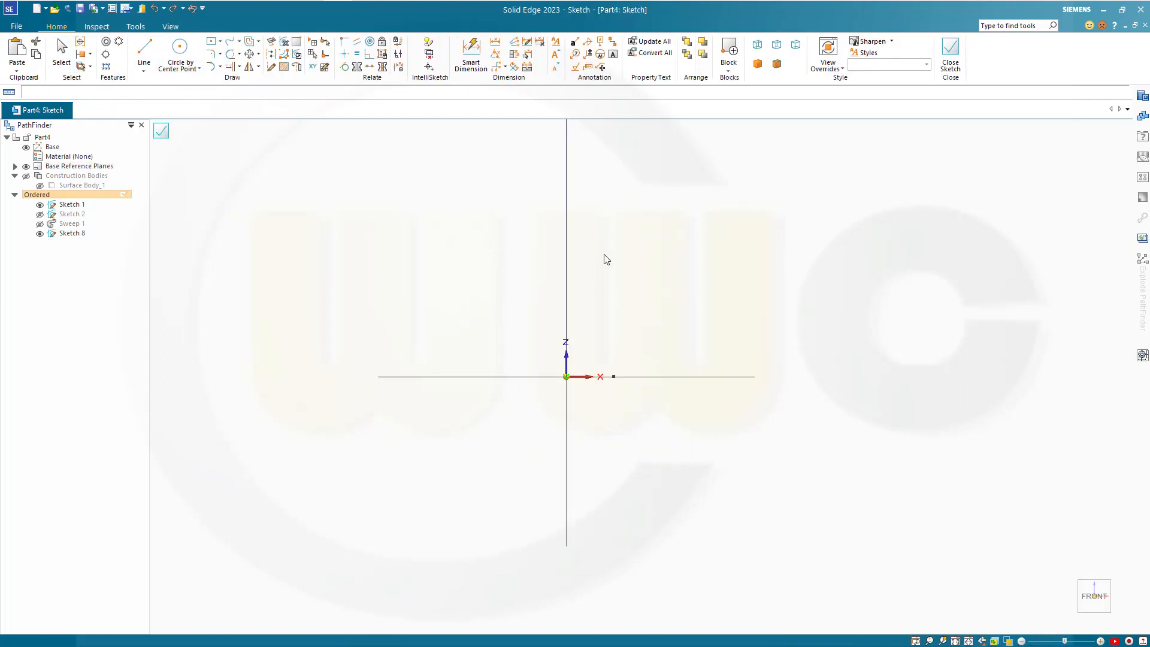
Draw a wavy curve on the positive X side of the vertical line, from the X axis up to about the line's upper end.
key(l)
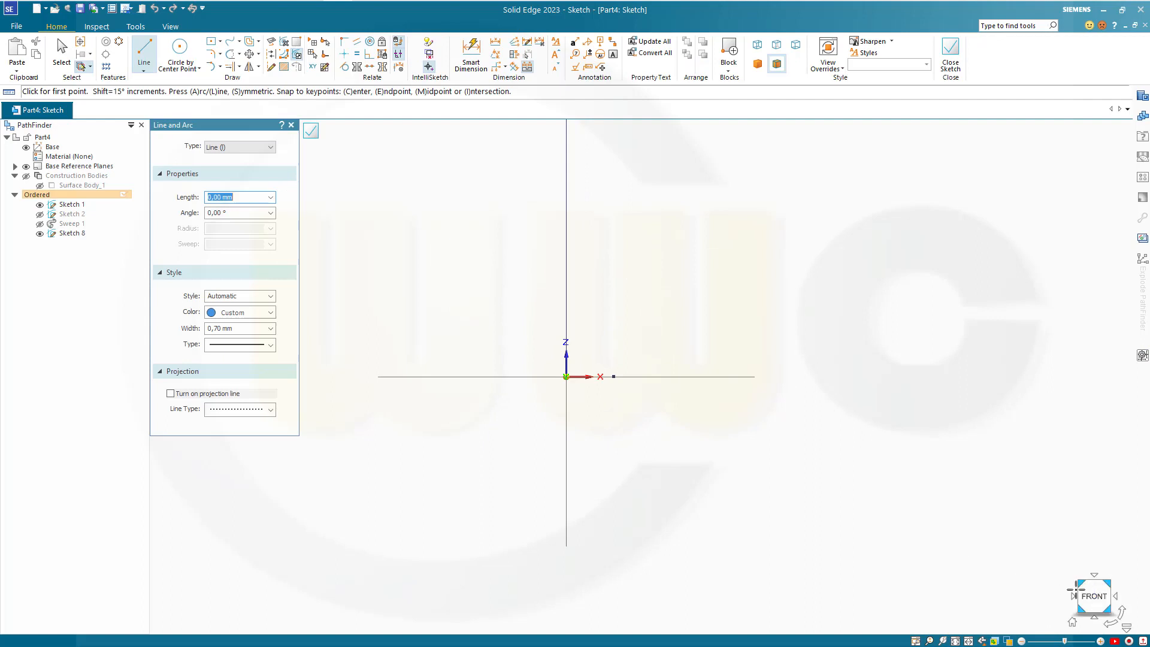
mouse_move(1089, 600)
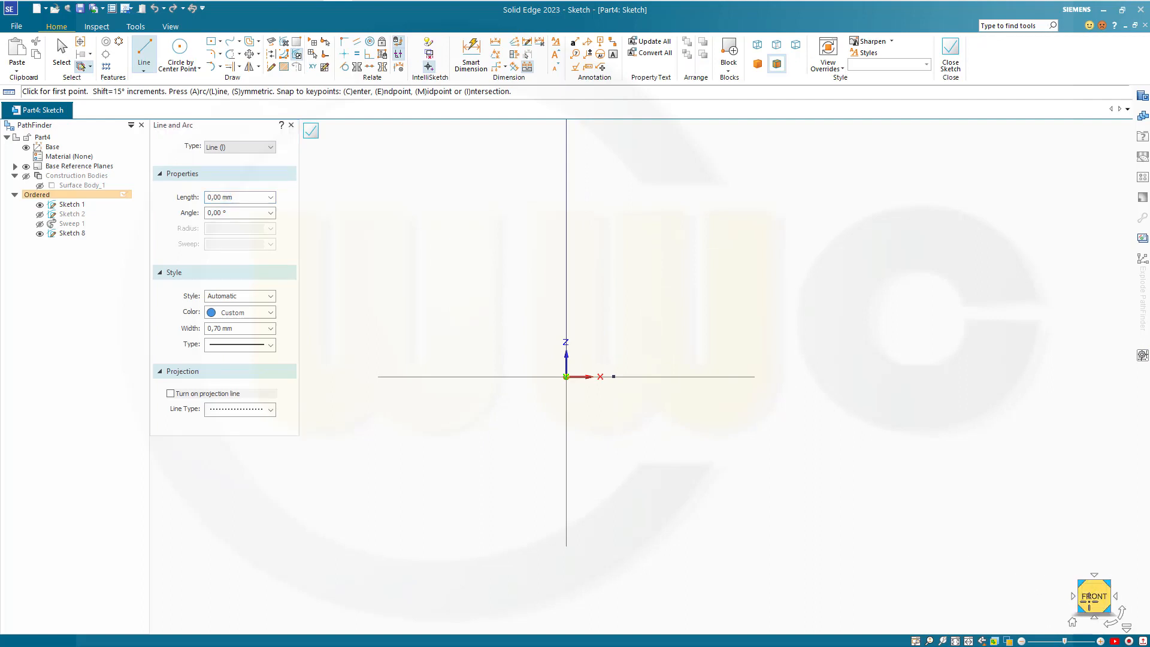
scroll(978, 530, down, 3)
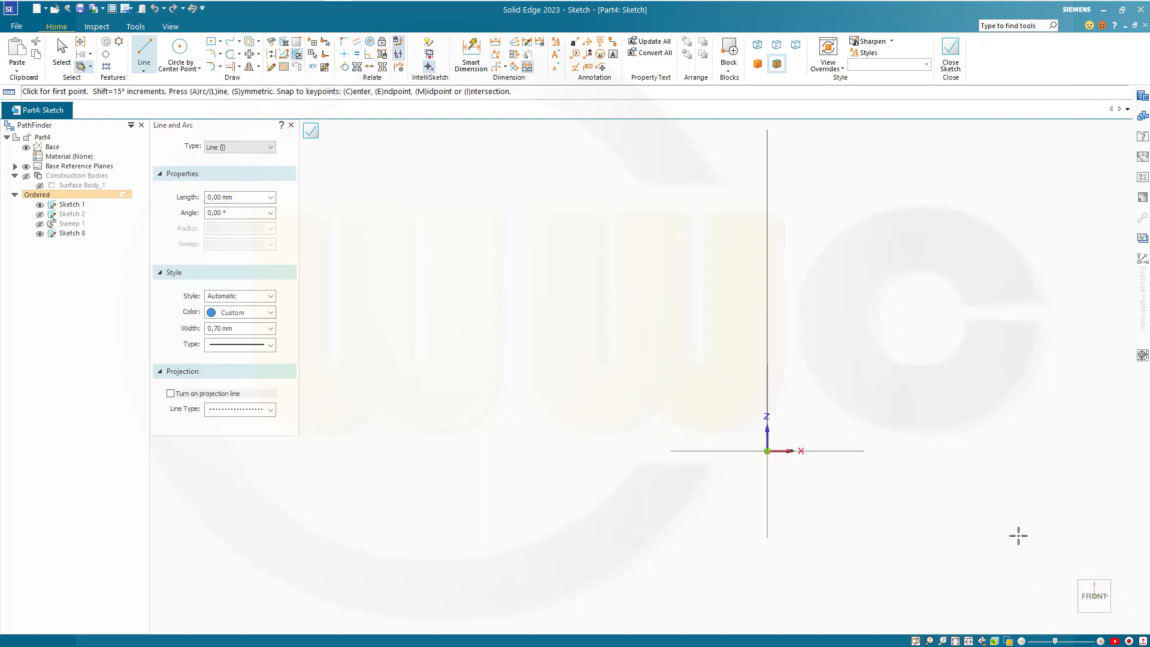
scroll(1017, 515, down, 1)
mouse_move(903, 386)
shift+middle_down()
mouse_move(639, 383)
mouse_move(618, 396)
shift+middle_up()
scroll(534, 495, up, 1)
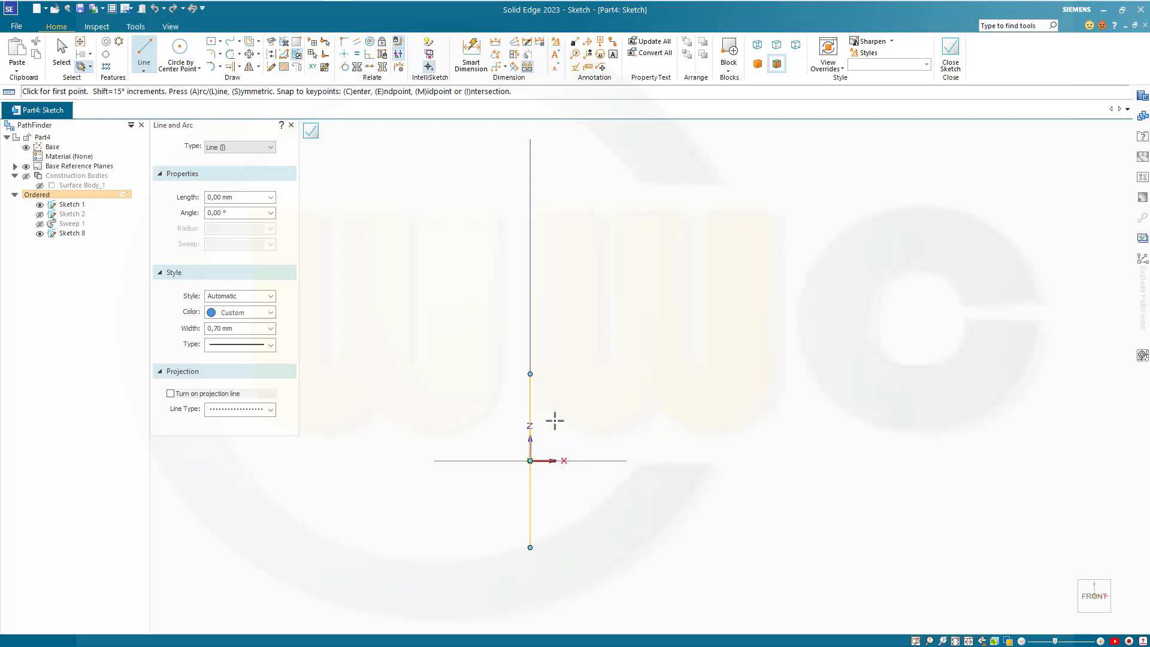
scroll(493, 429, up, 1)
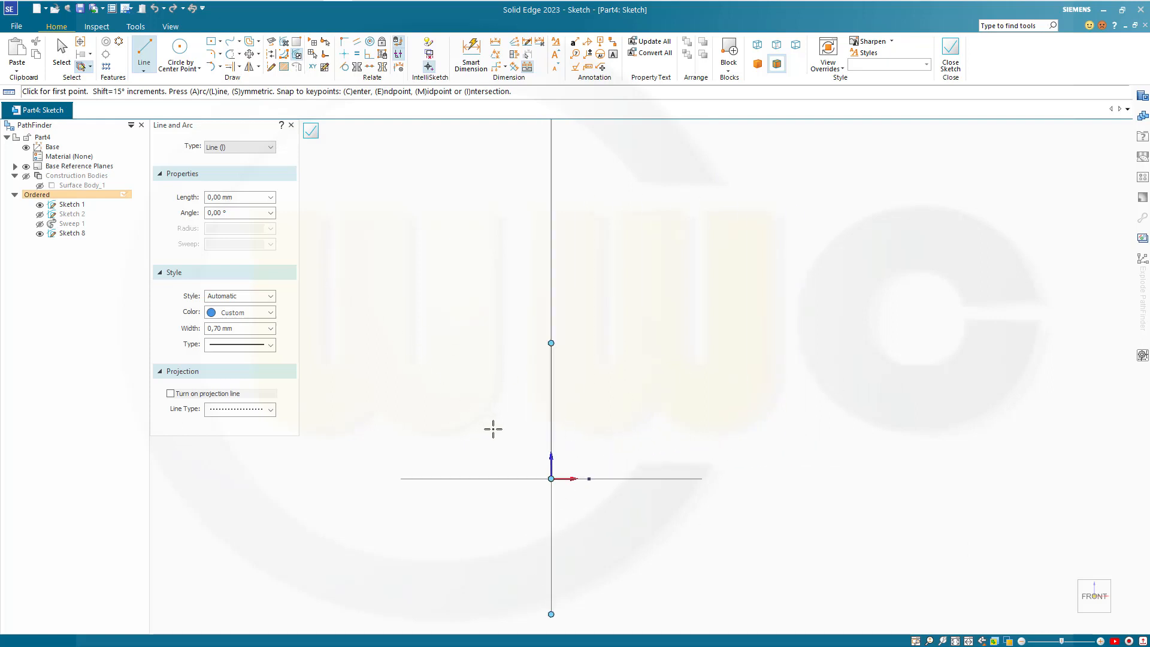
click(231, 40)
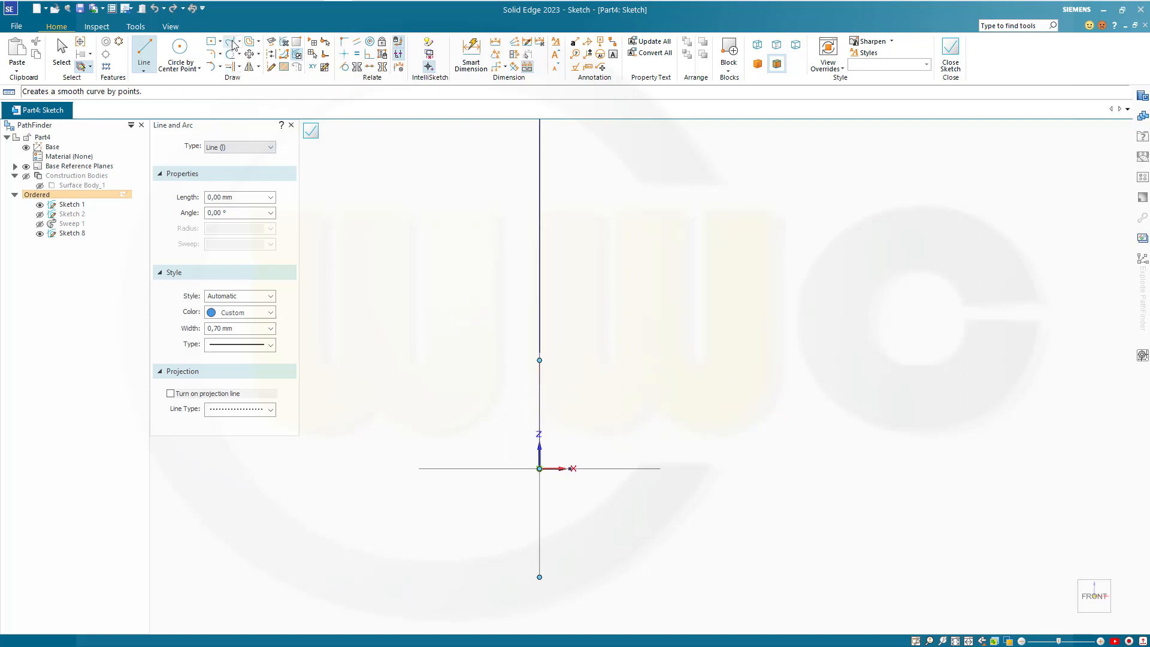
scroll(574, 491, up, 3)
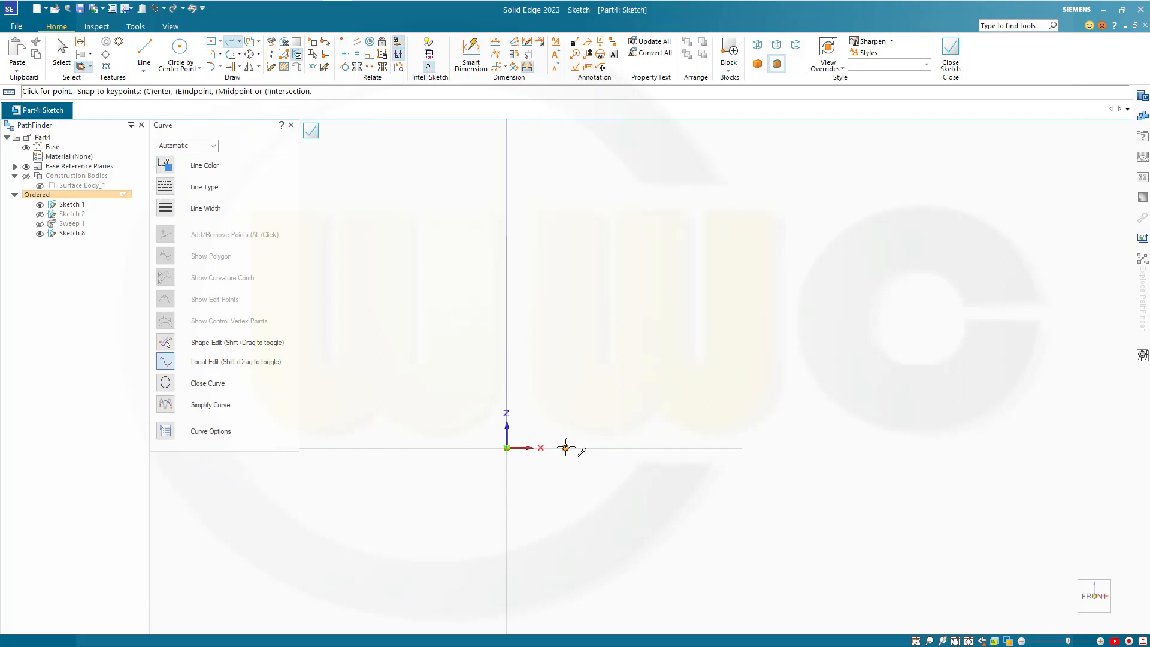
click(566, 447)
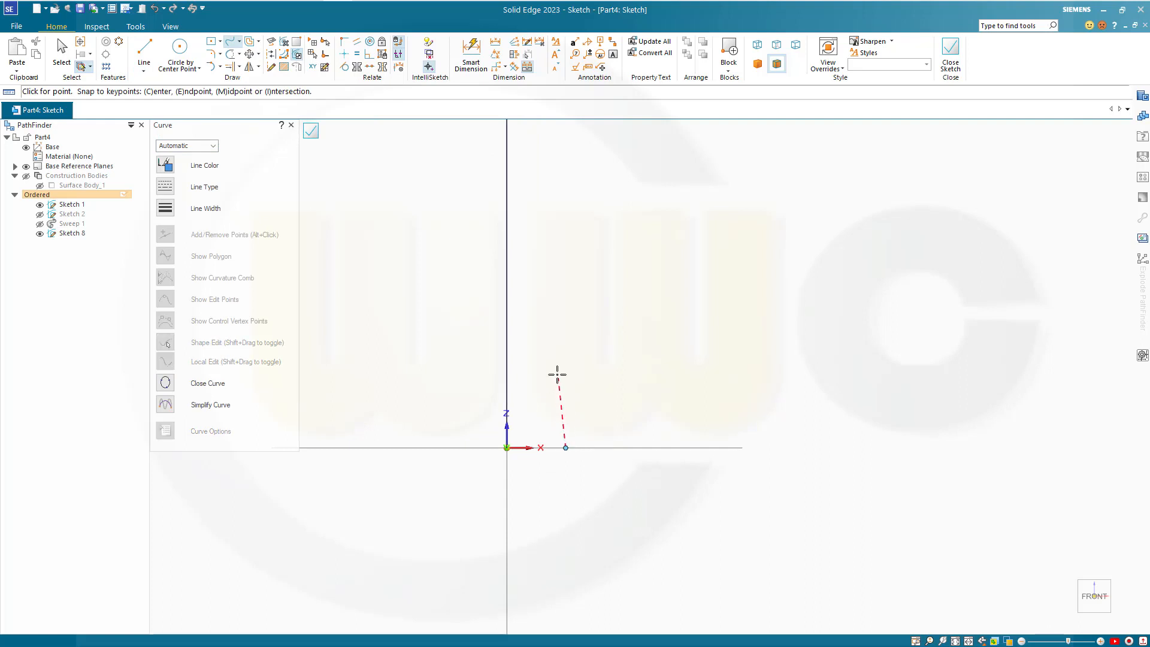
scroll(555, 370, down, 2)
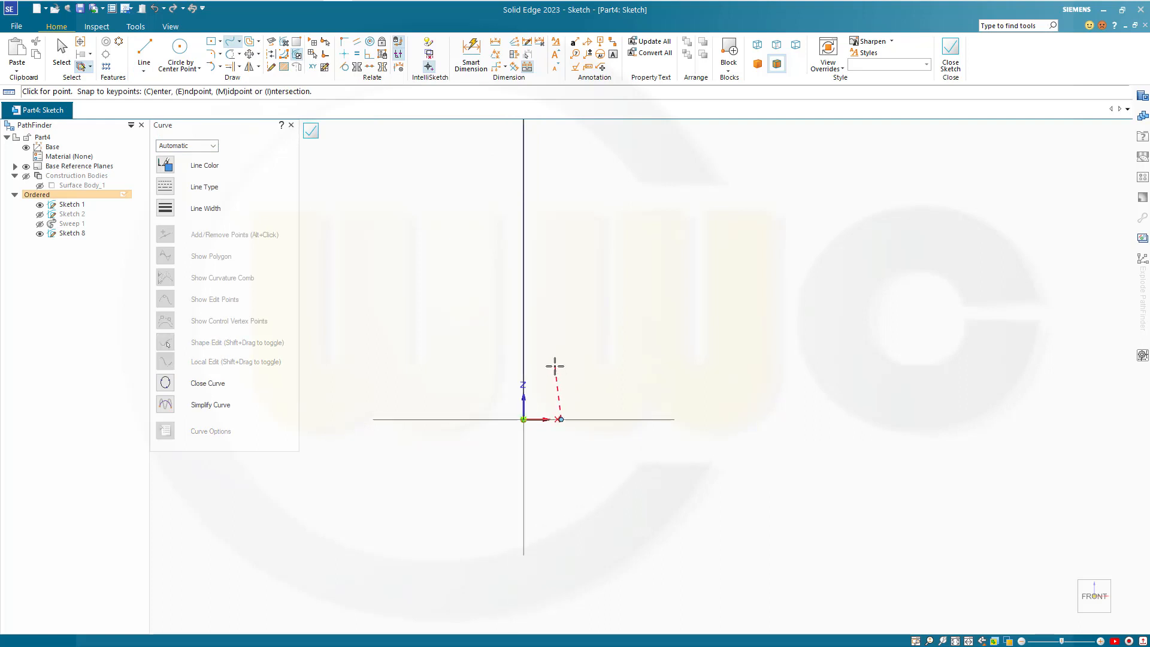
shift+middle_drag(555, 366, 535, 546)
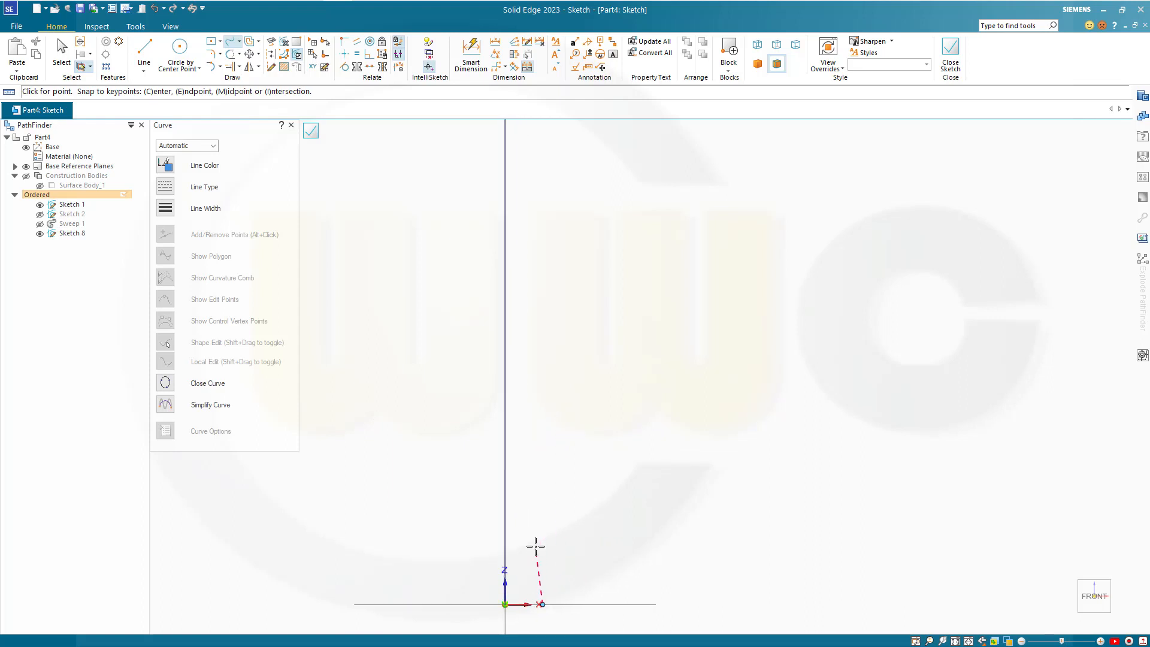
scroll(536, 546, down, 1)
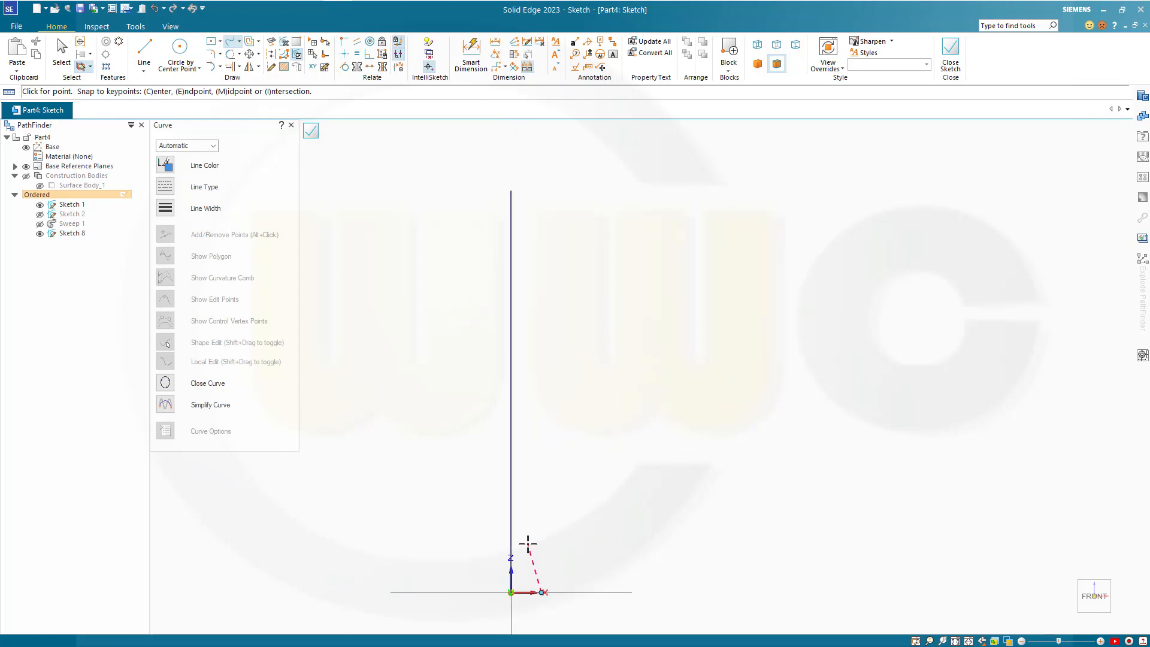
click(532, 493)
click(561, 396)
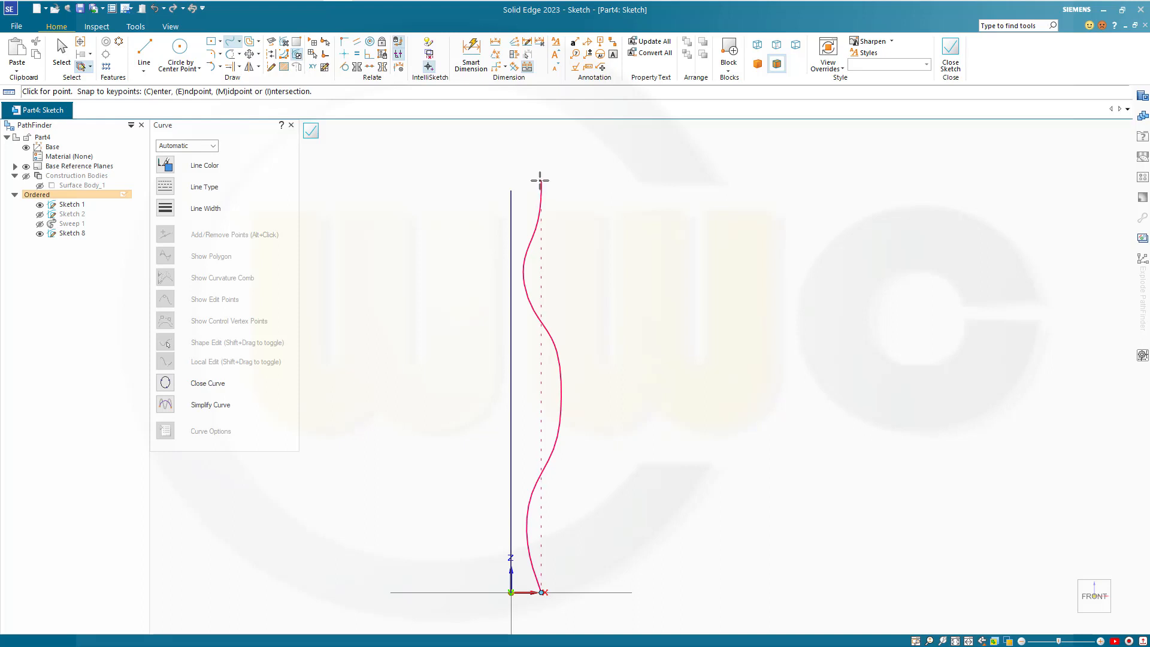
double_click(539, 189)
key(Escape)
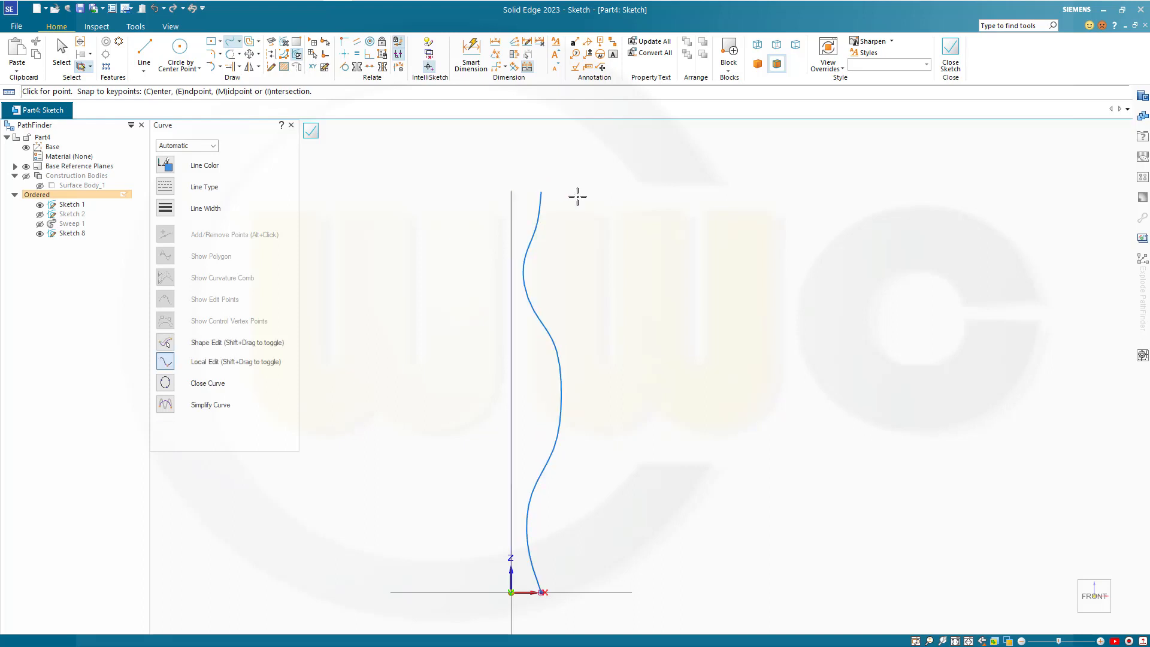
Align the curve's upper endpoint horizontally with the upper endpoint of the vertical line.
click(349, 60)
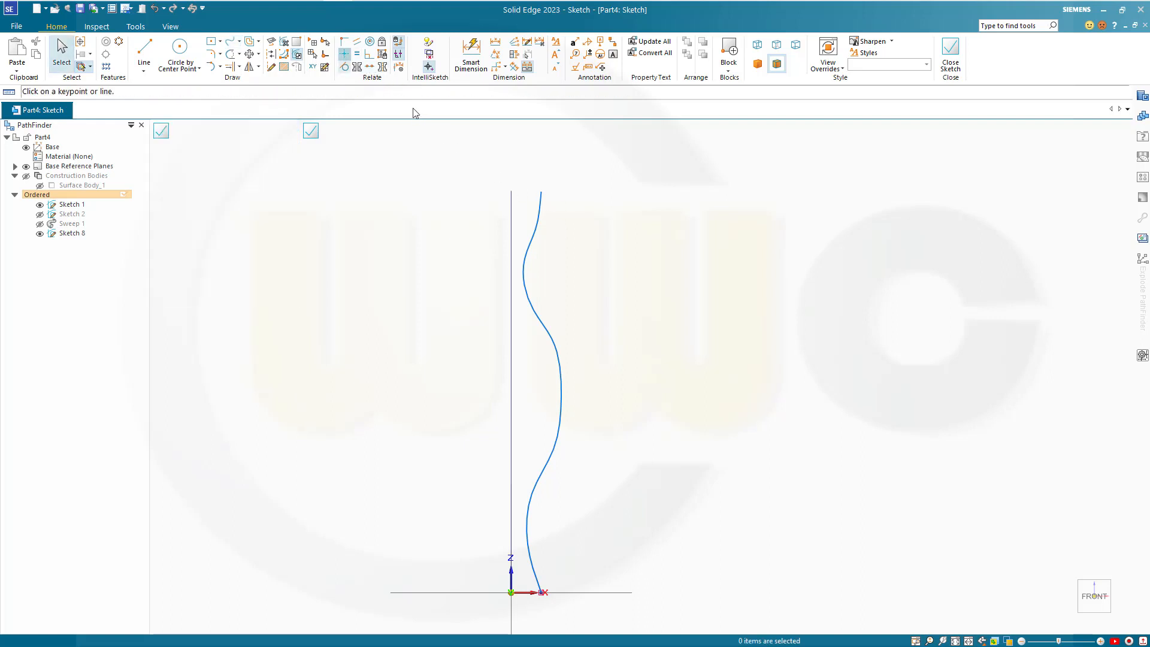
click(511, 193)
click(540, 191)
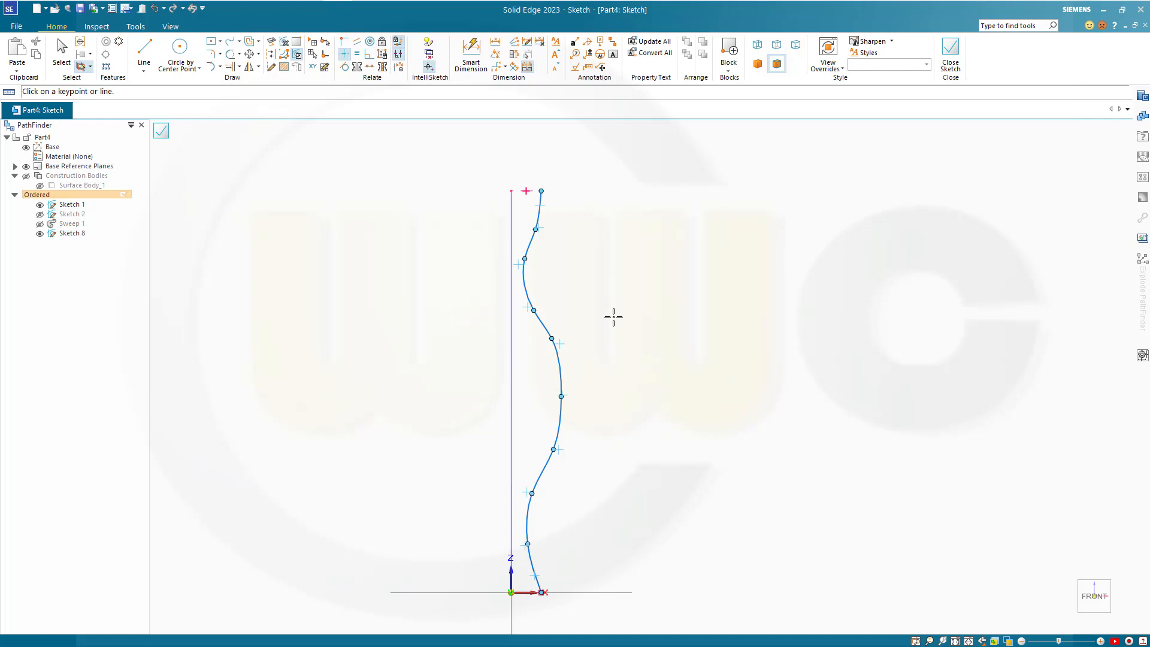
key(Escape)
Move the edit point between the curve's upper inward bend and its bulge slightly away from the vertical line, and finish the sketch.
click(532, 284)
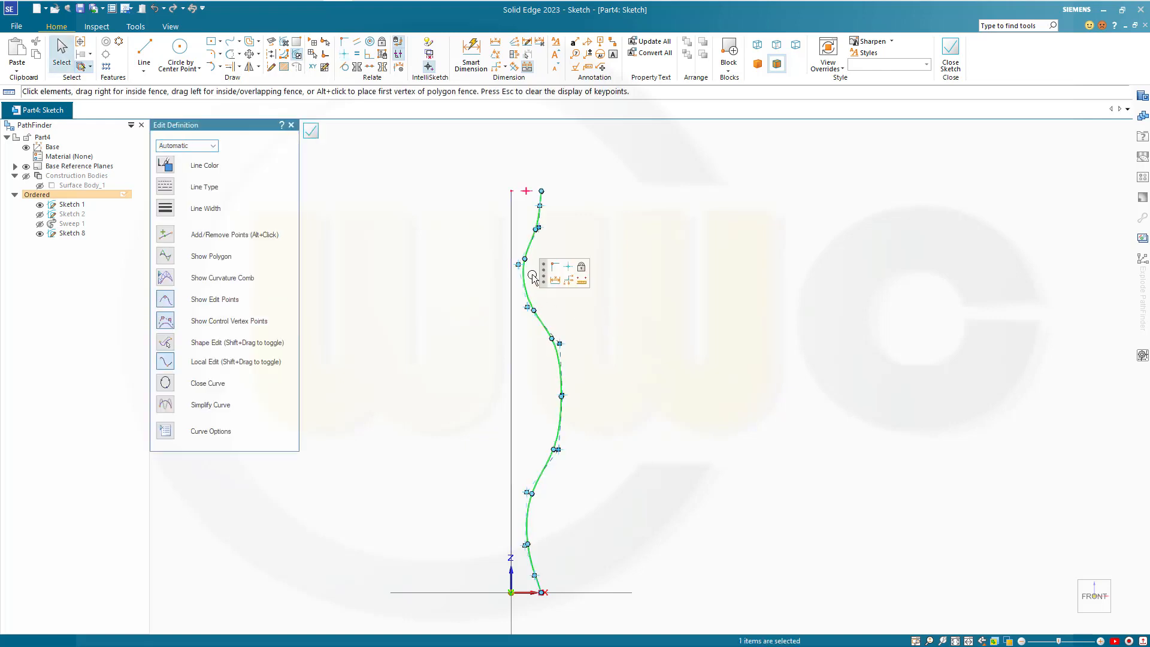
drag(534, 309, 539, 310)
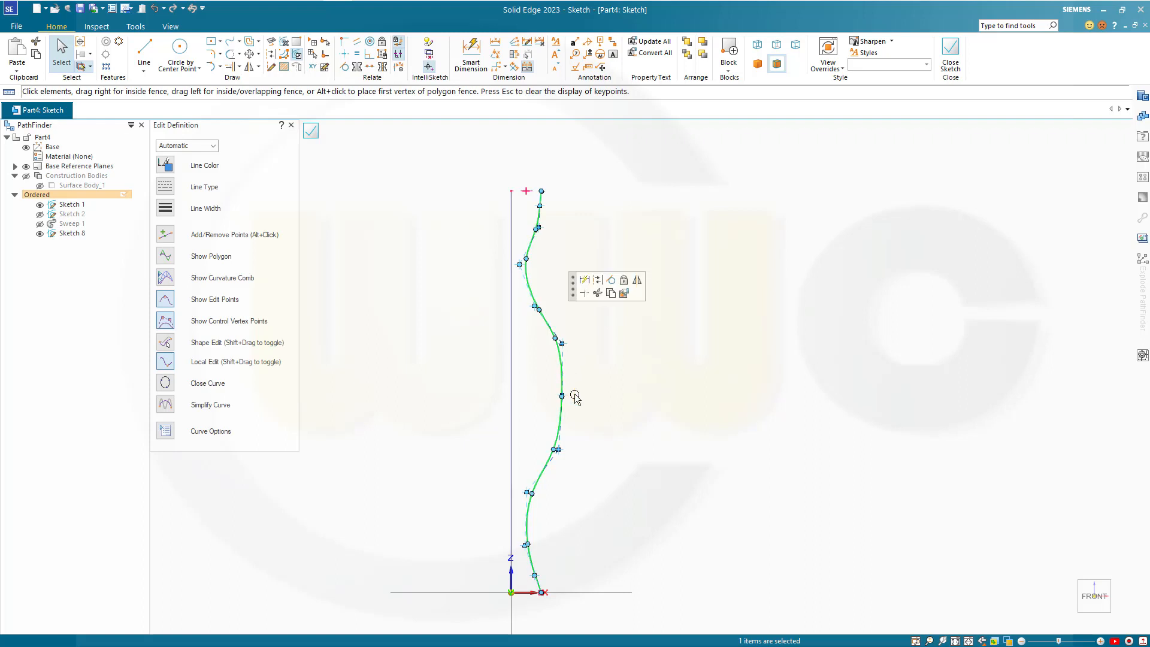
click(550, 261)
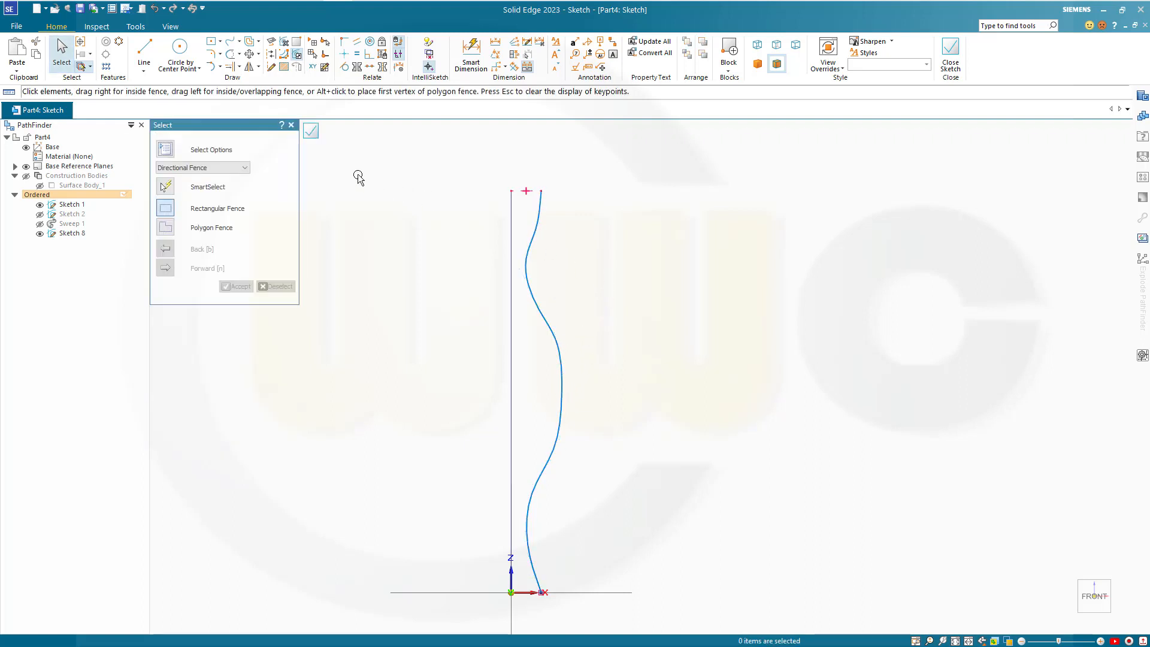
click(312, 131)
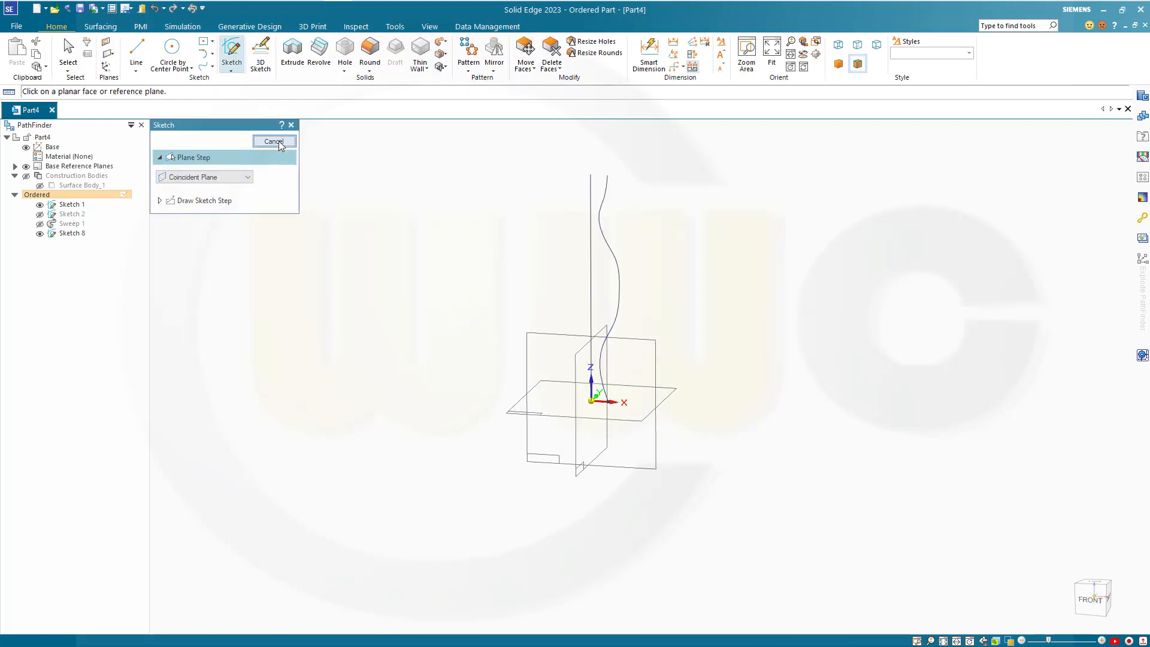
click(279, 141)
Create a surface by revolving the wavy curve a full turn around the vertical line as axis.
mouse_move(419, 221)
middle_down()
mouse_move(449, 218)
mouse_move(427, 336)
middle_up()
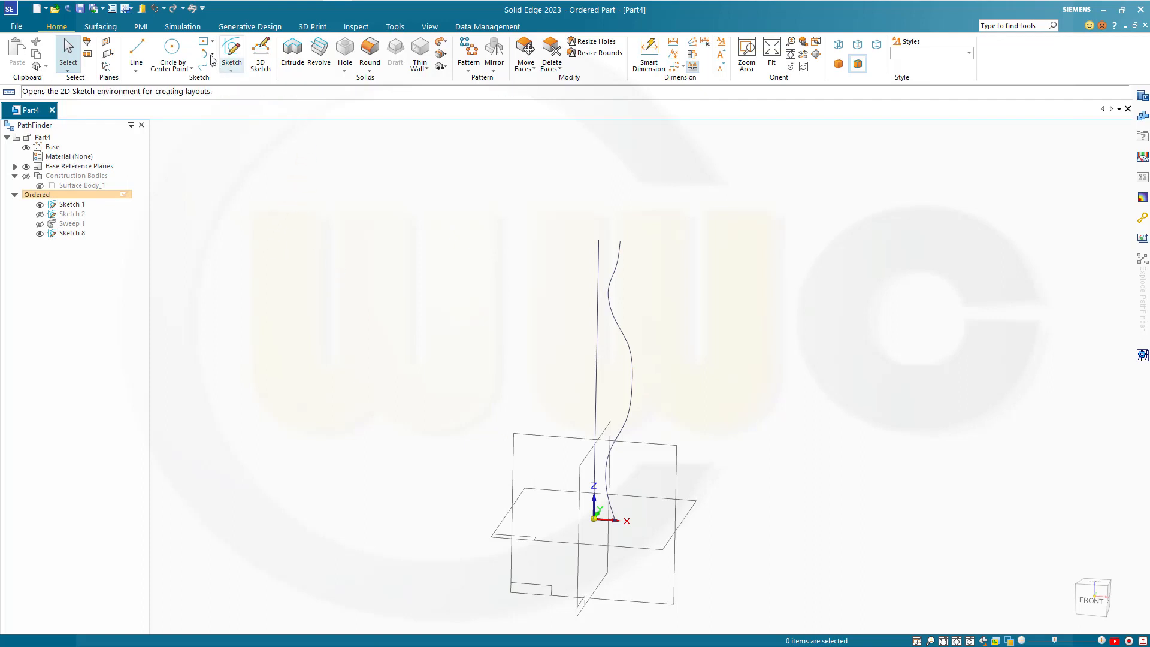
click(100, 26)
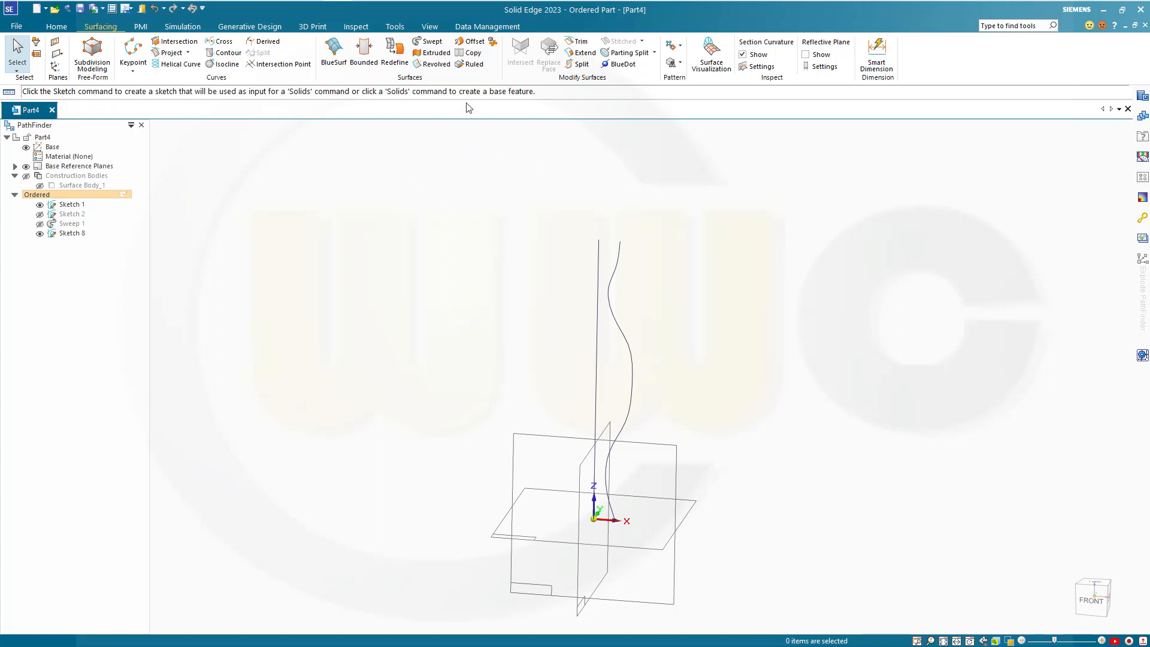
click(433, 64)
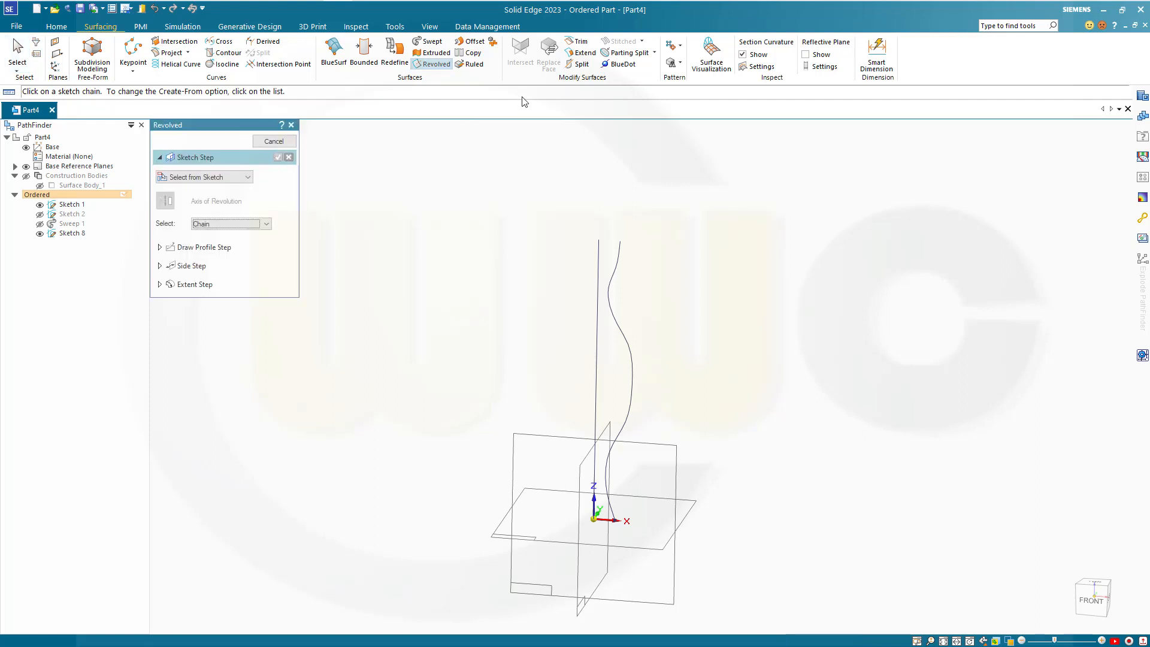
click(621, 276)
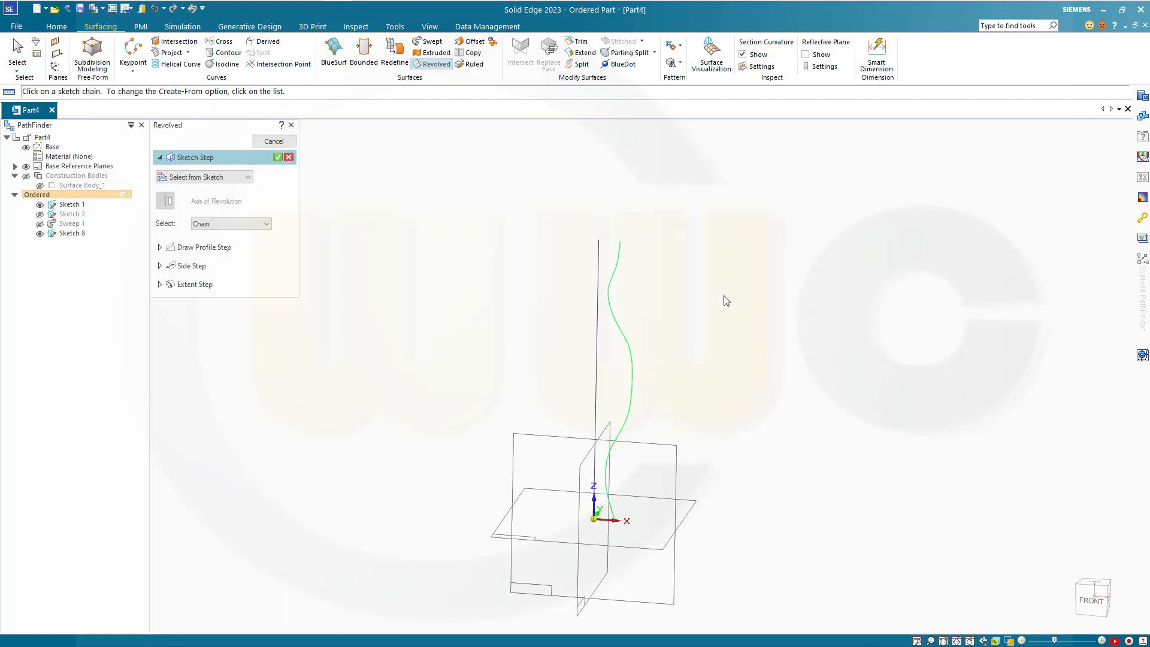
click(278, 158)
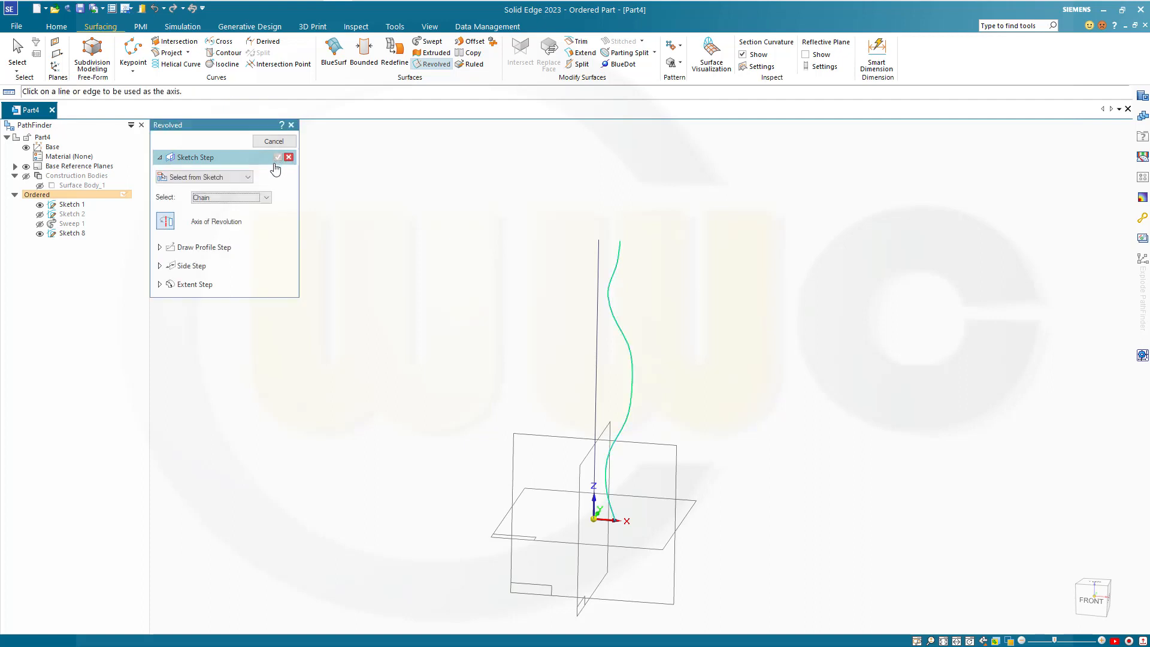
click(593, 501)
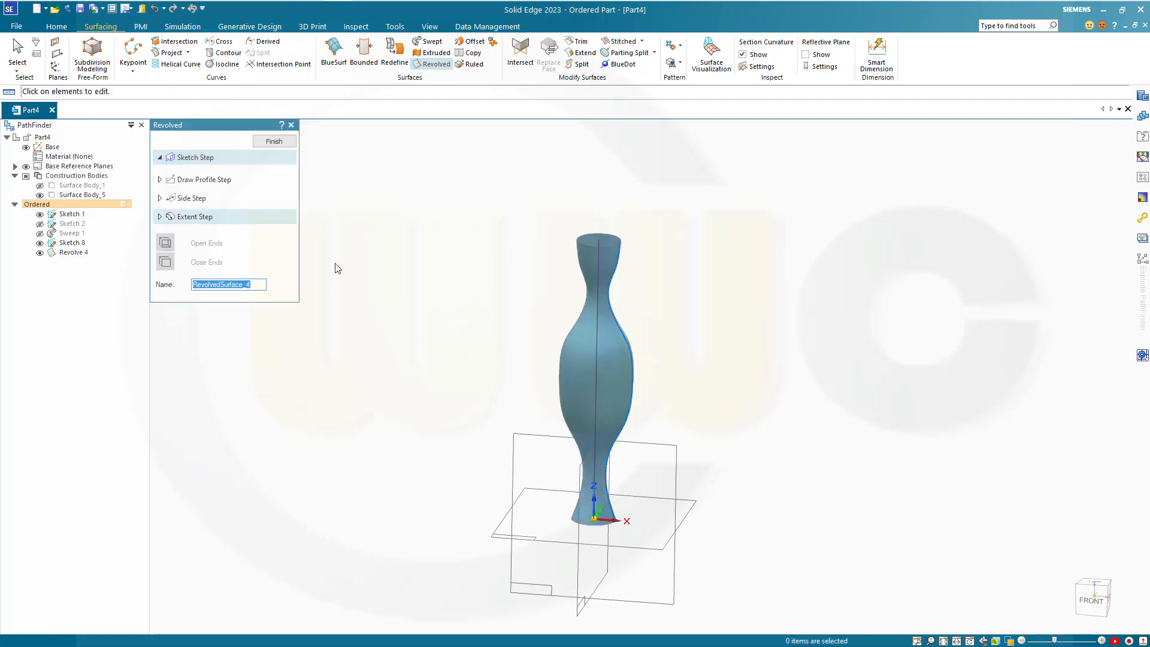
click(275, 141)
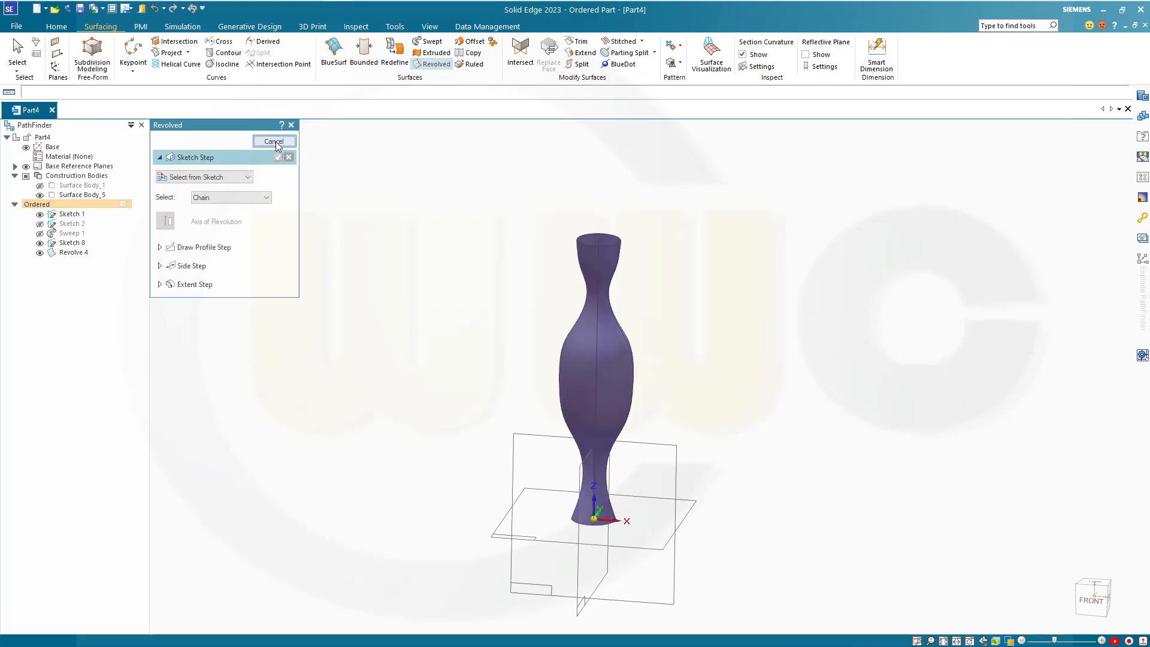
click(276, 141)
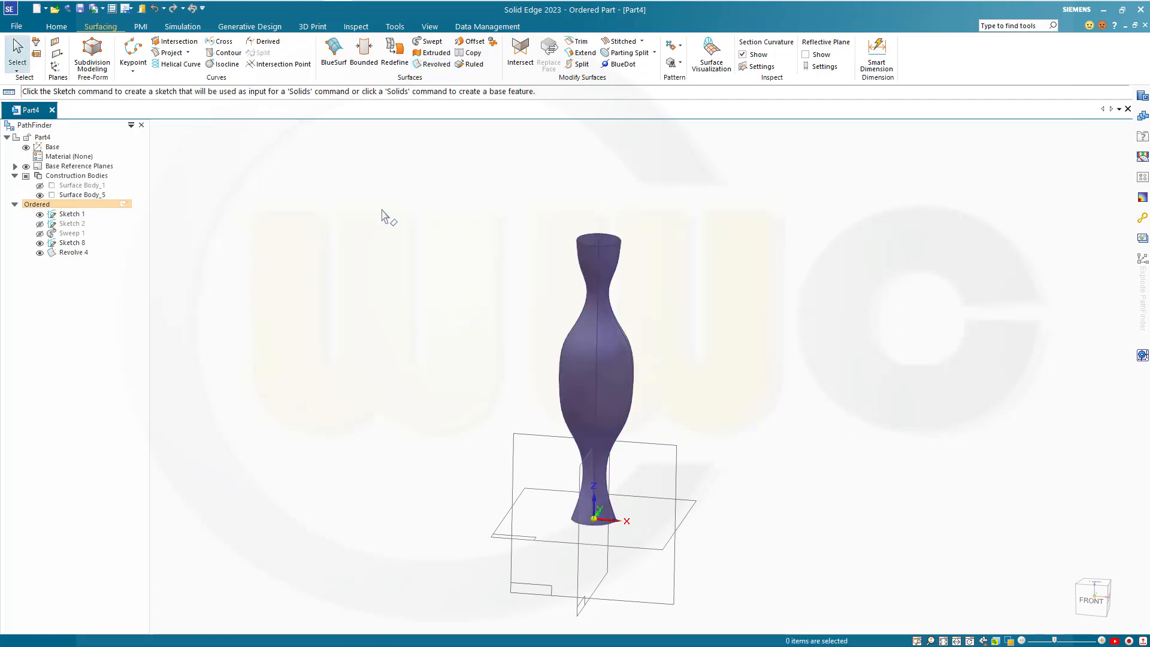
Extend the upper circular edge of the revolved surface by 5 mm, upward away from the body.
click(585, 55)
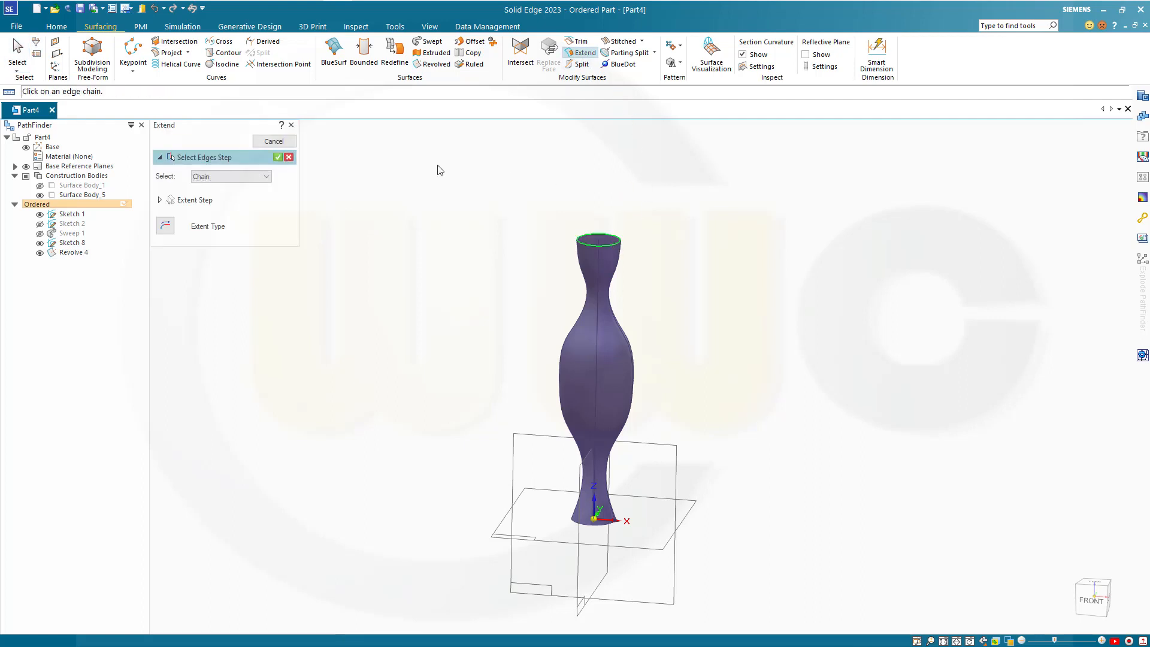
click(277, 158)
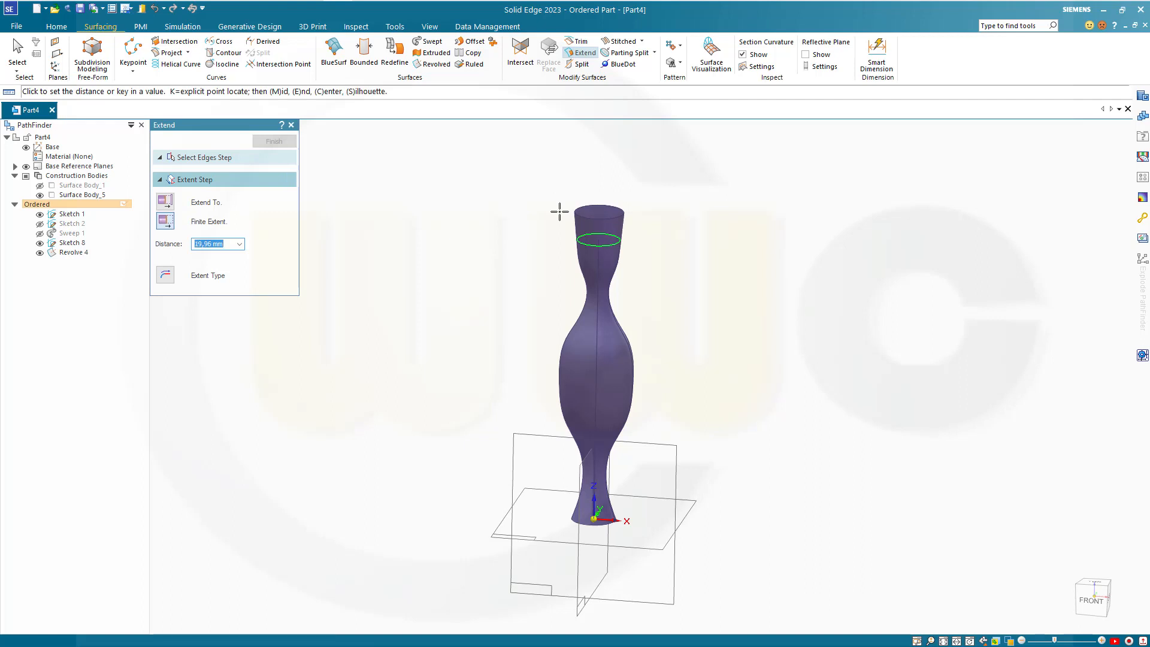
text(5)
key(Return)
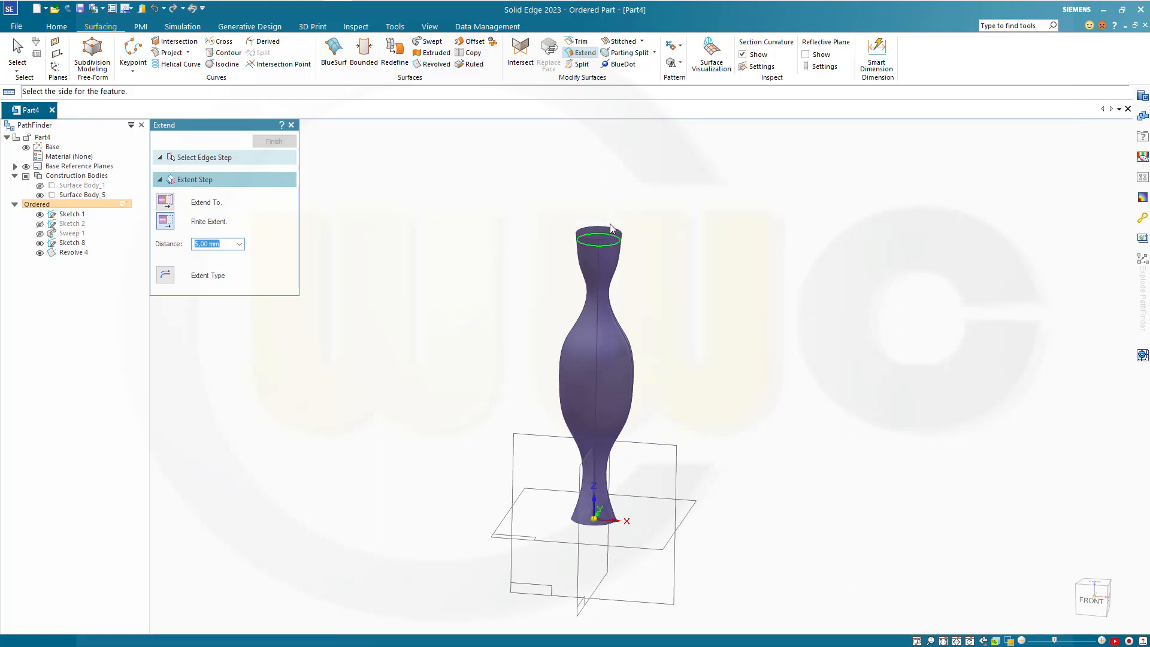
click(577, 201)
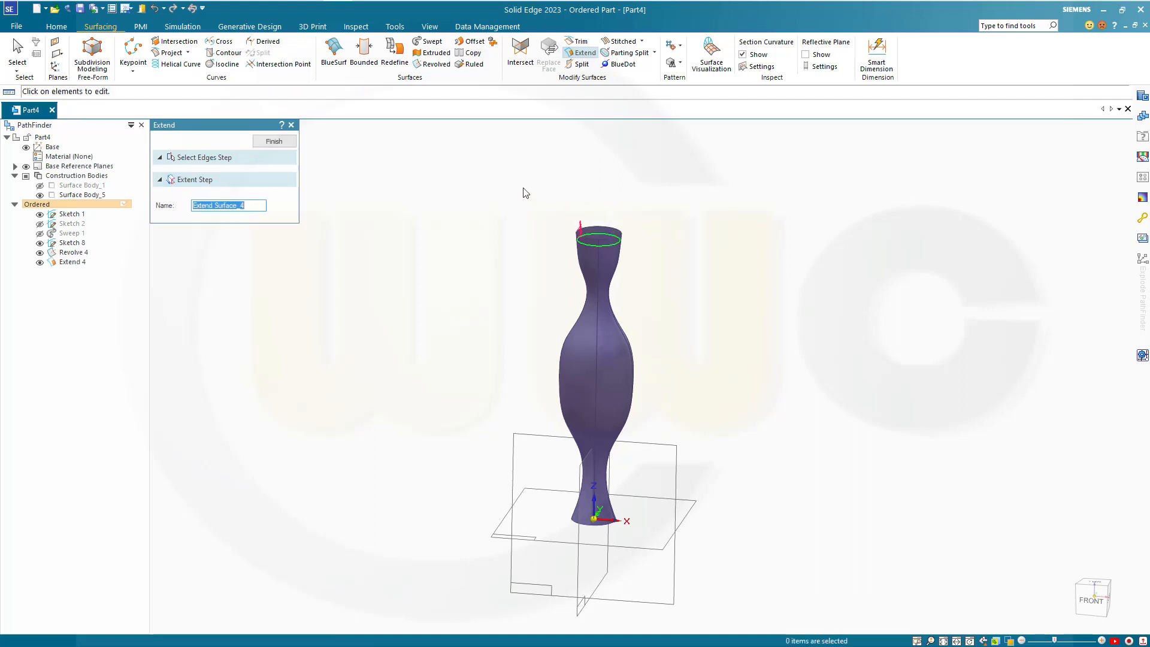
click(280, 143)
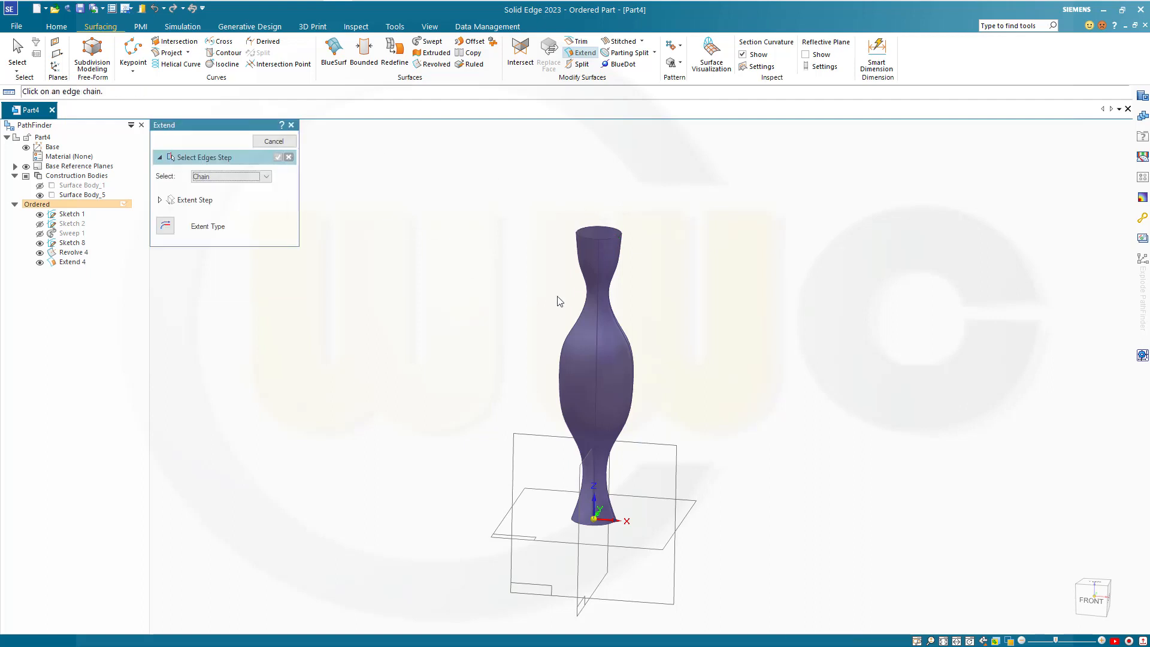
Extend the lower circular edge of the revolved surface by 5 mm, downward away from the body.
middle_drag(647, 353, 626, 310)
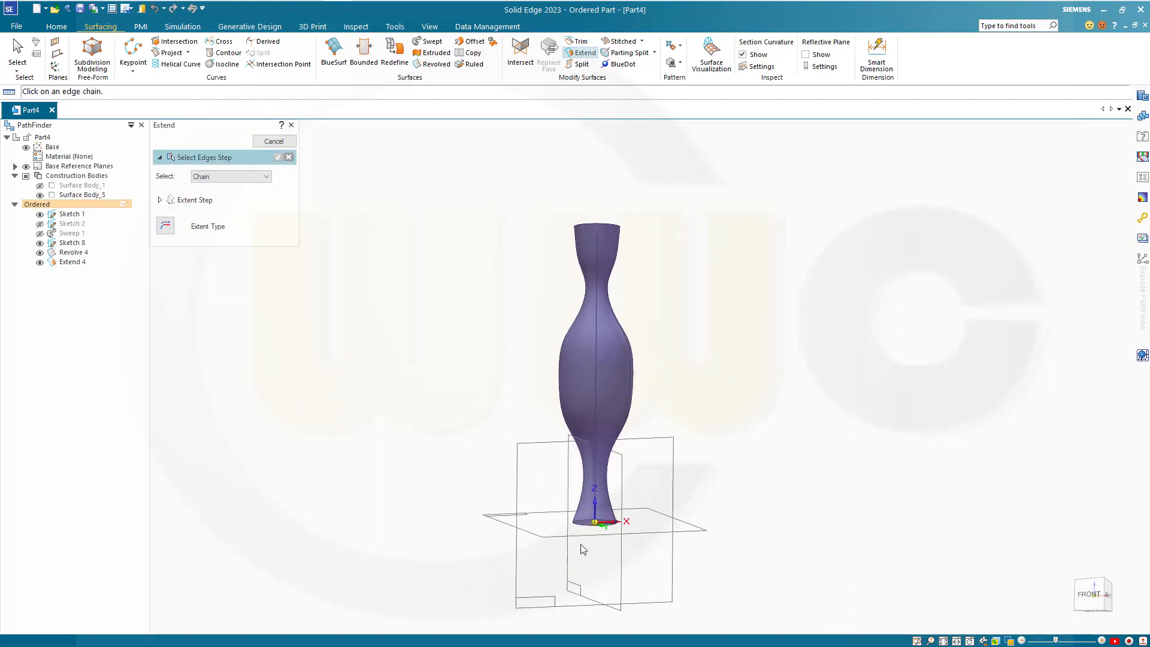
click(586, 523)
click(279, 158)
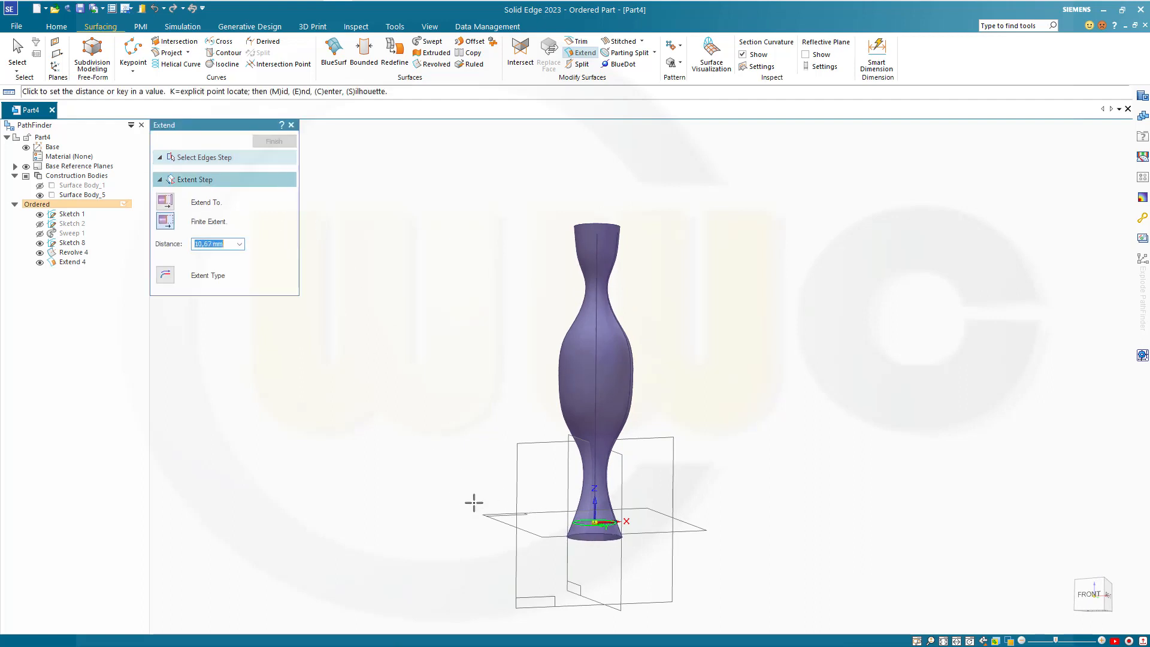
text(5)
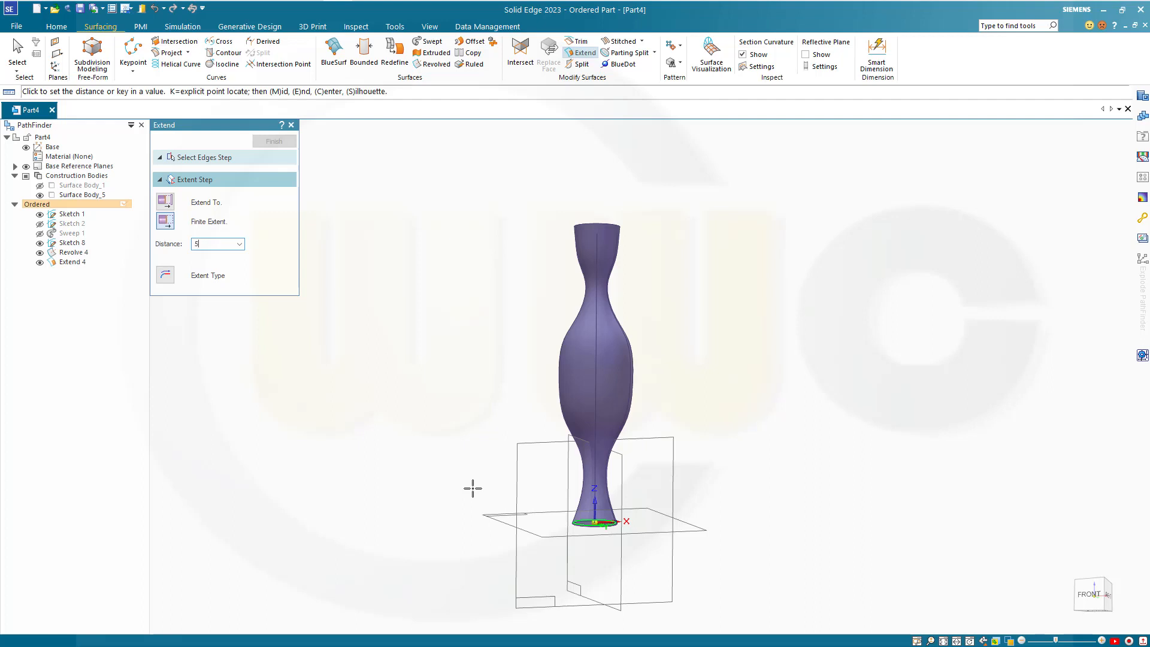
key(Return)
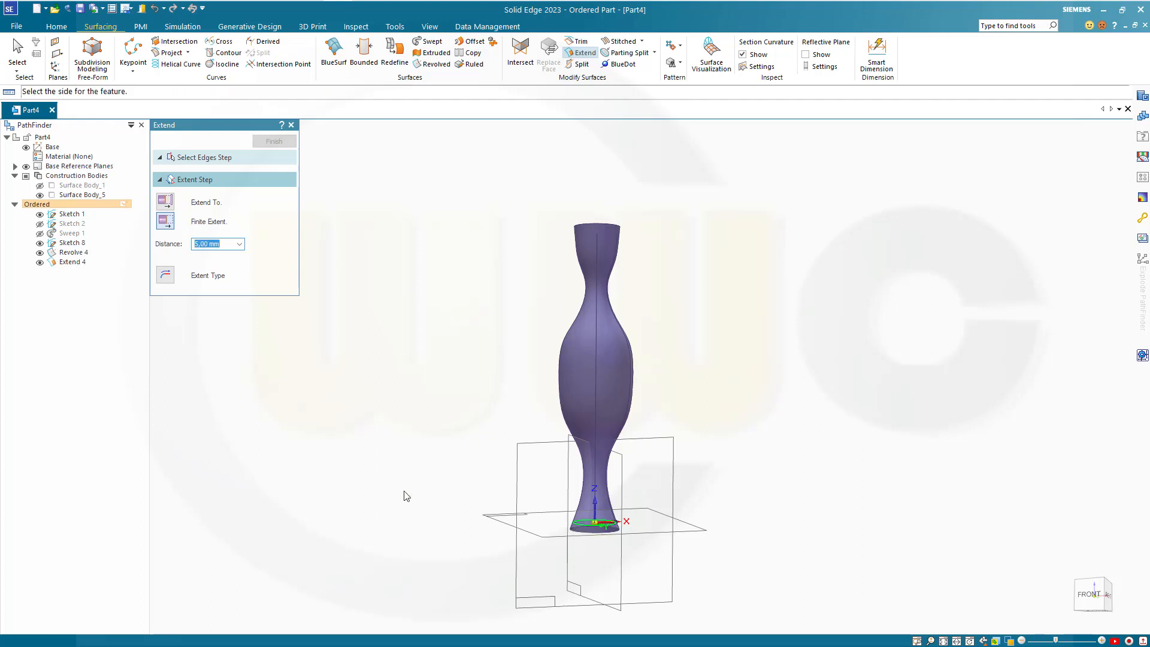
click(443, 588)
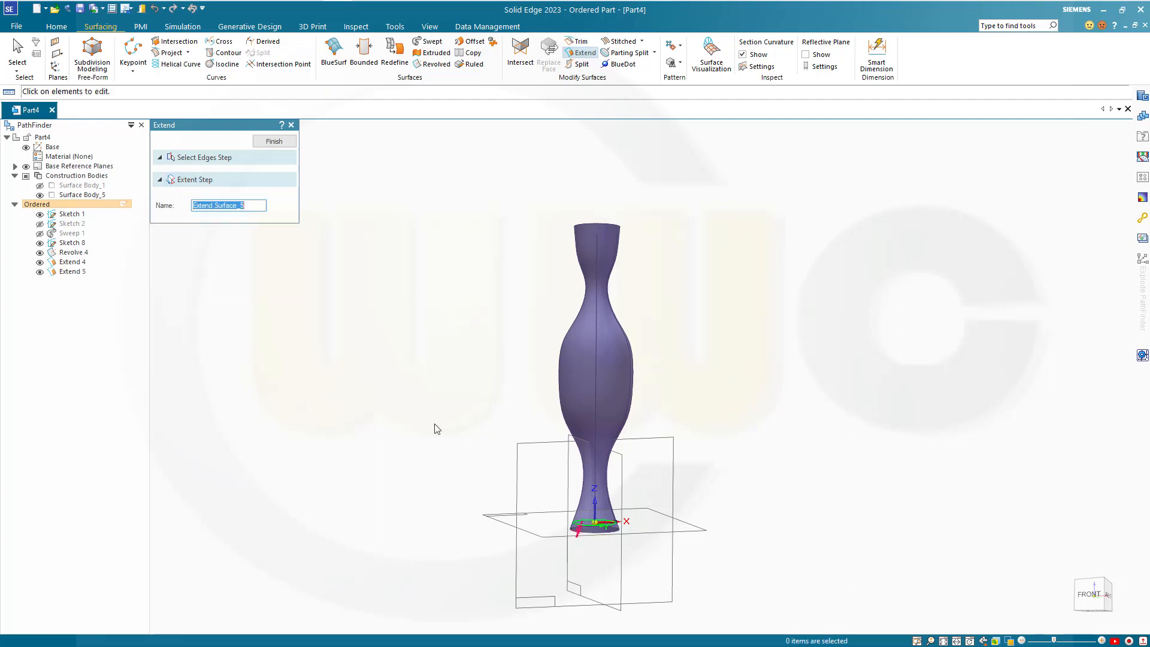
click(282, 142)
click(286, 144)
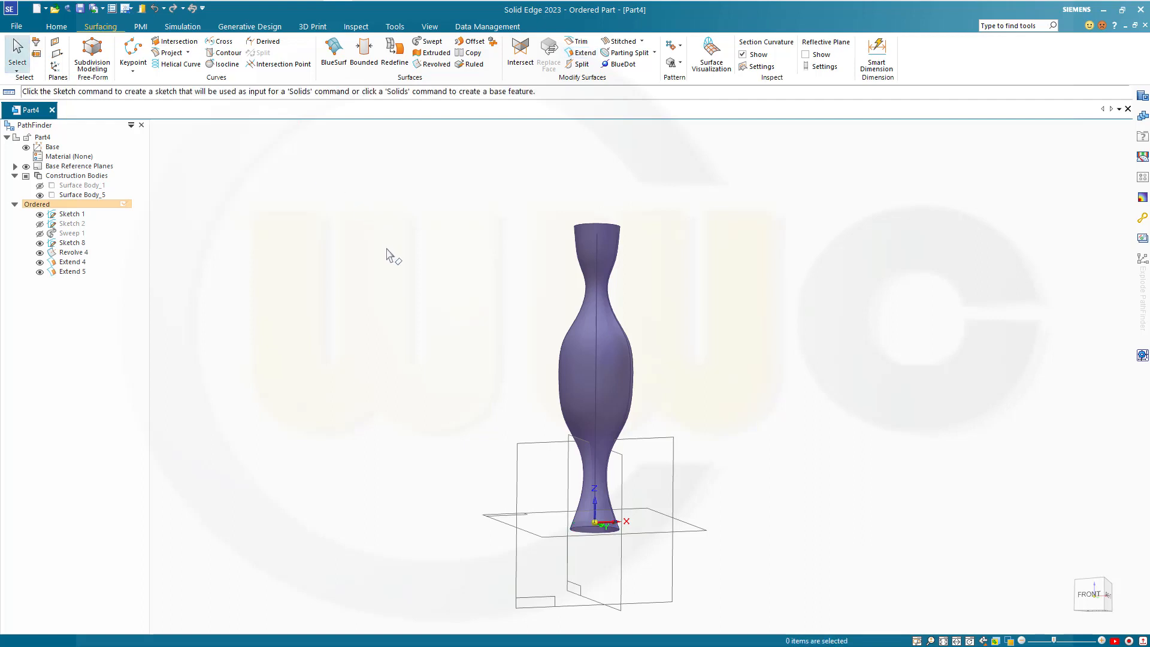
Edit the wavy curve's sketch, moving the edit point at its lowest inward bend slightly away from the vertical line, and finish the sketch.
click(63, 246)
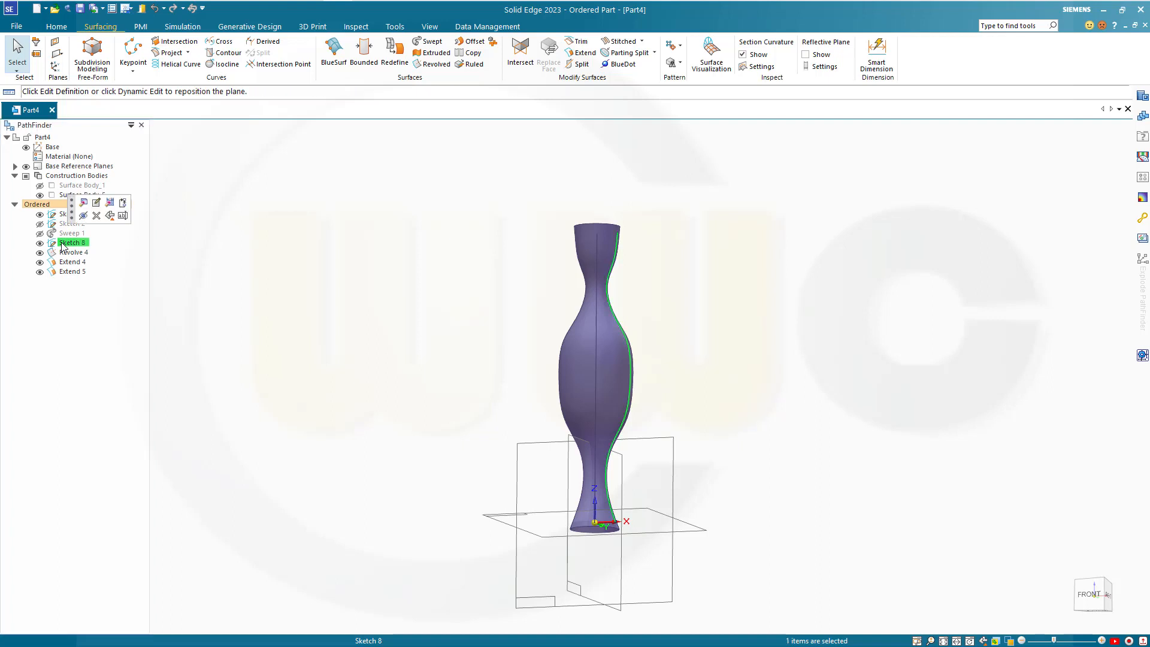
click(95, 204)
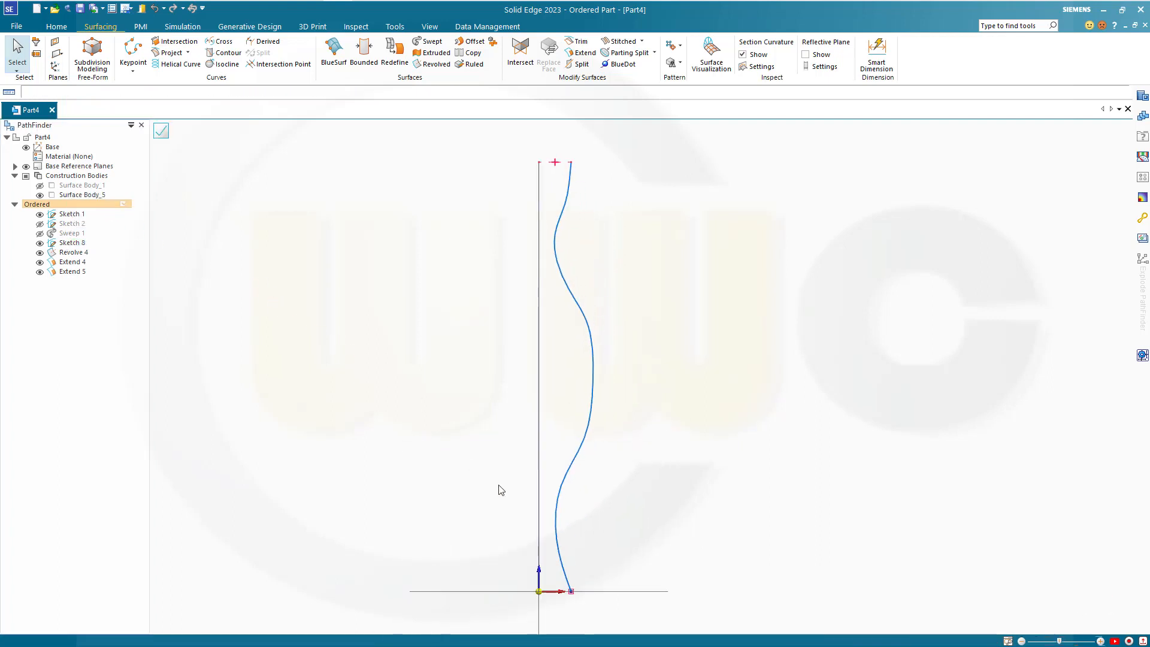
click(558, 539)
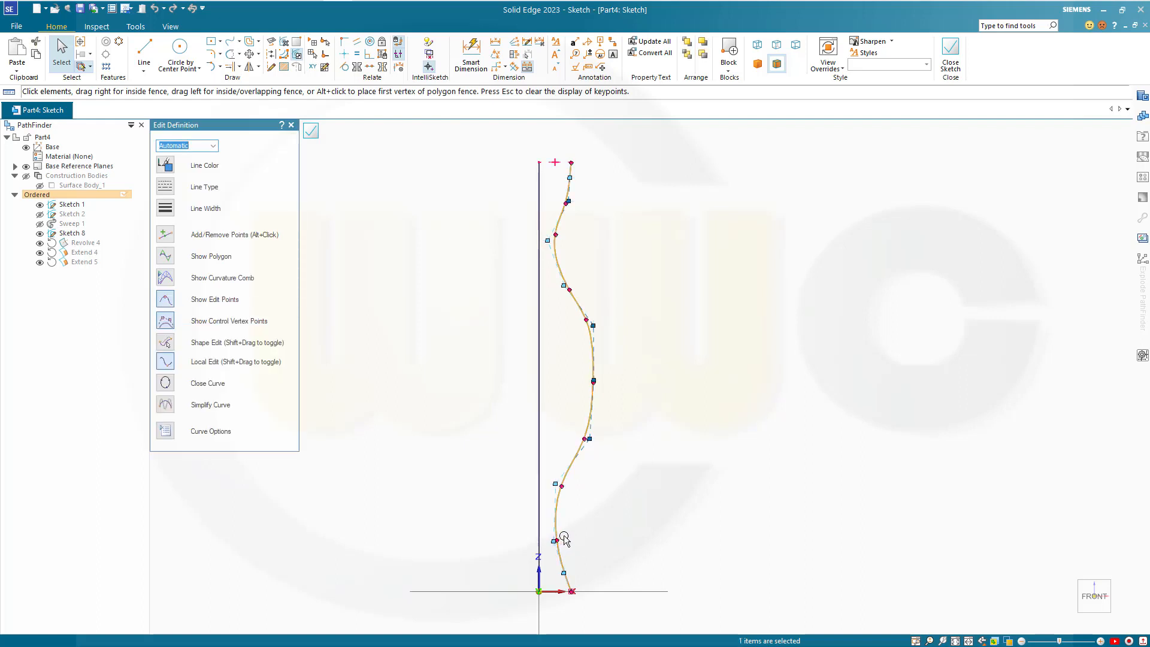
drag(556, 540, 565, 540)
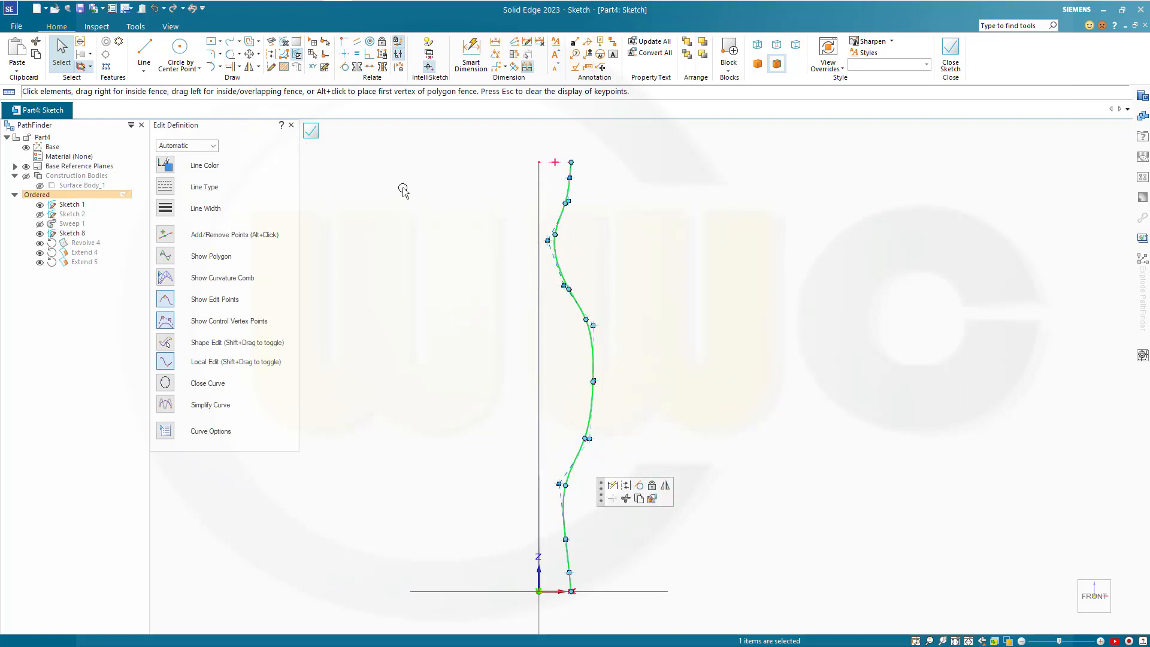
click(312, 133)
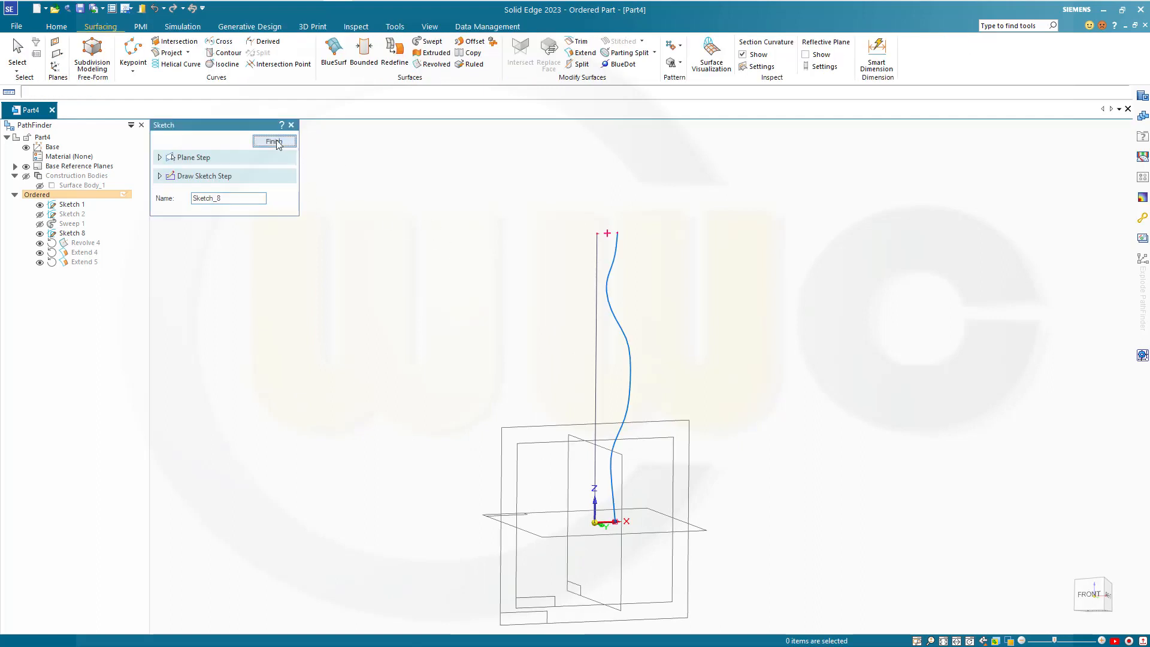
click(274, 140)
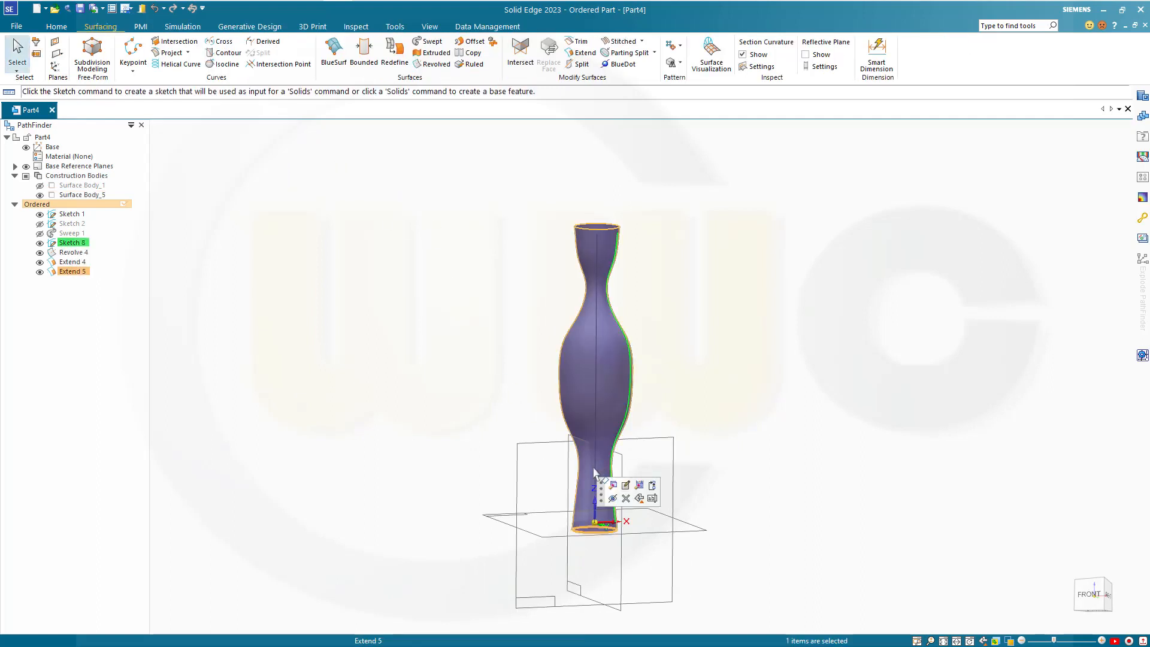
key(Escape)
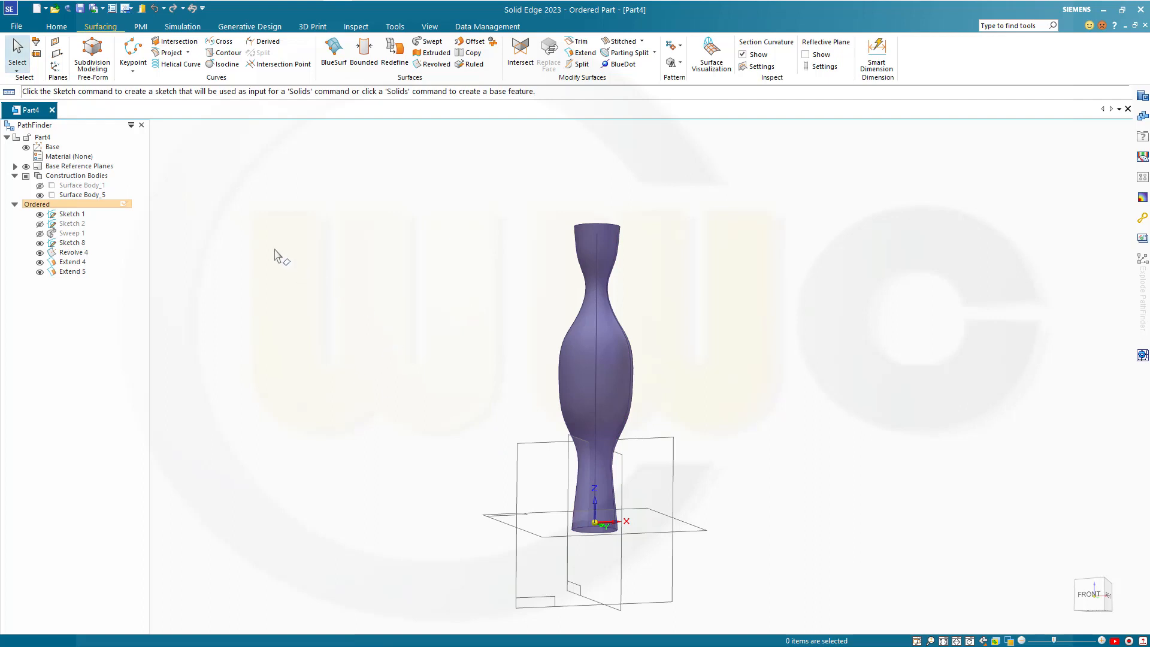
Show the twisted swept surface and create an intersection curve between it and the revolved surface.
click(39, 186)
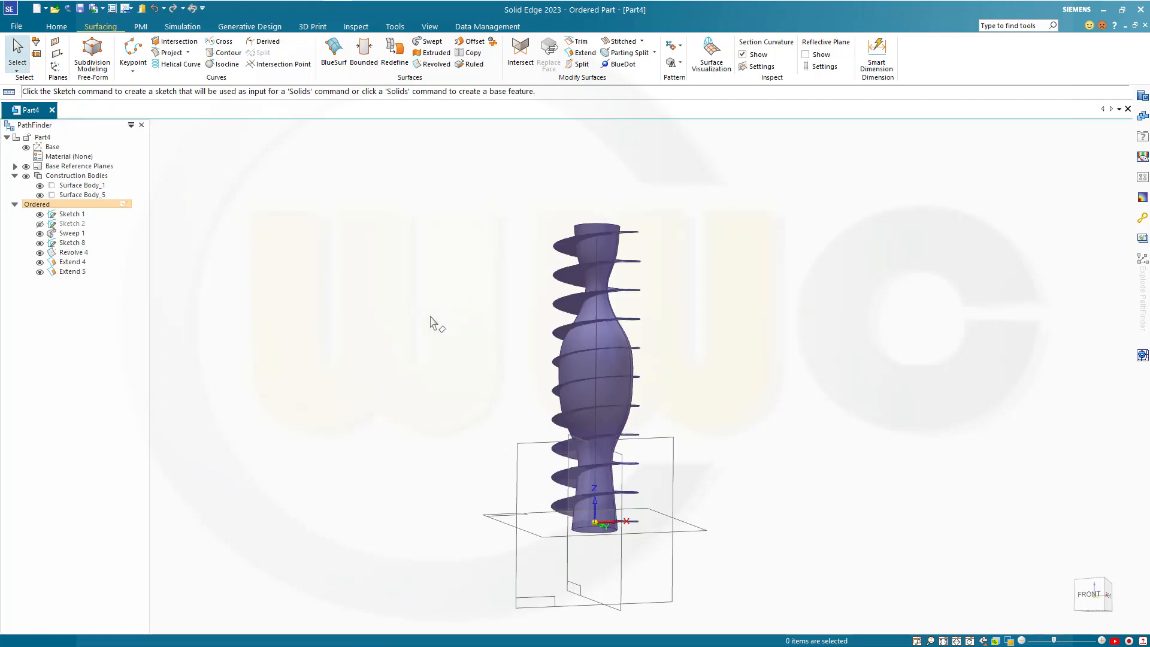
mouse_move(478, 353)
middle_down()
mouse_move(475, 387)
mouse_move(509, 414)
mouse_move(470, 357)
middle_up()
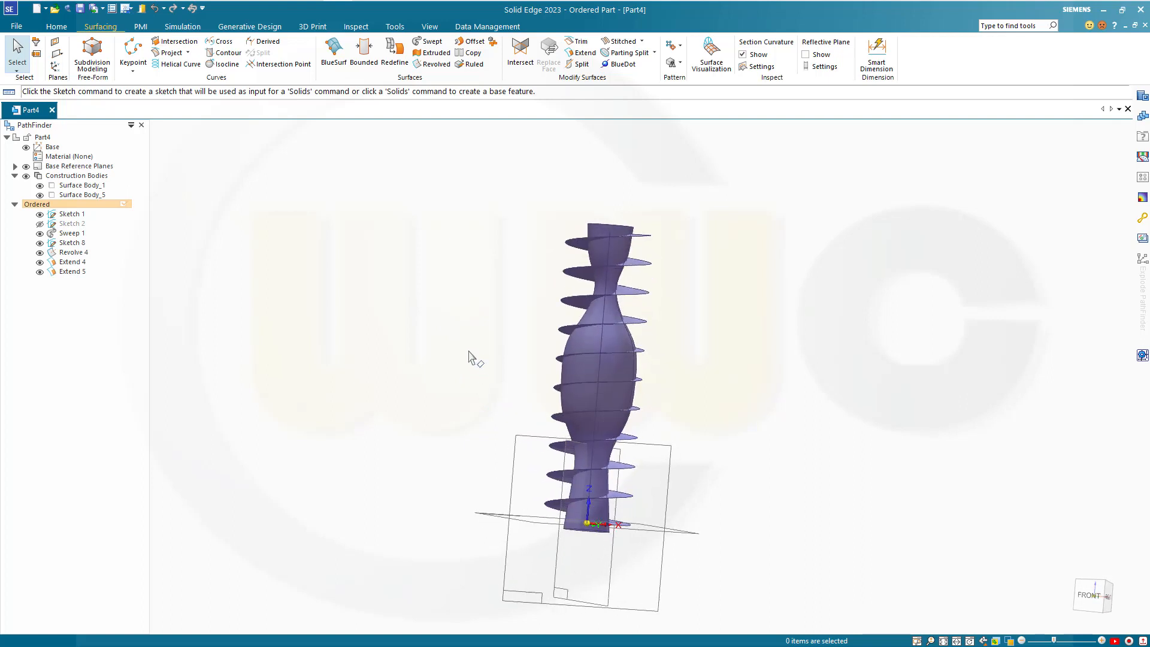
click(193, 42)
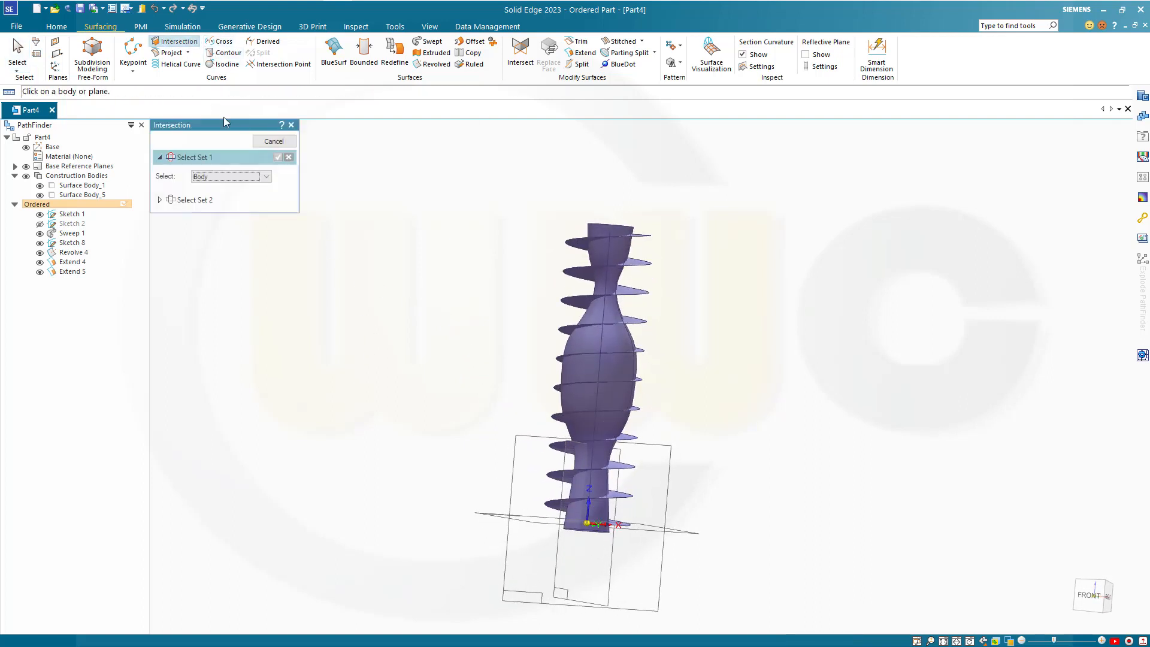
click(596, 254)
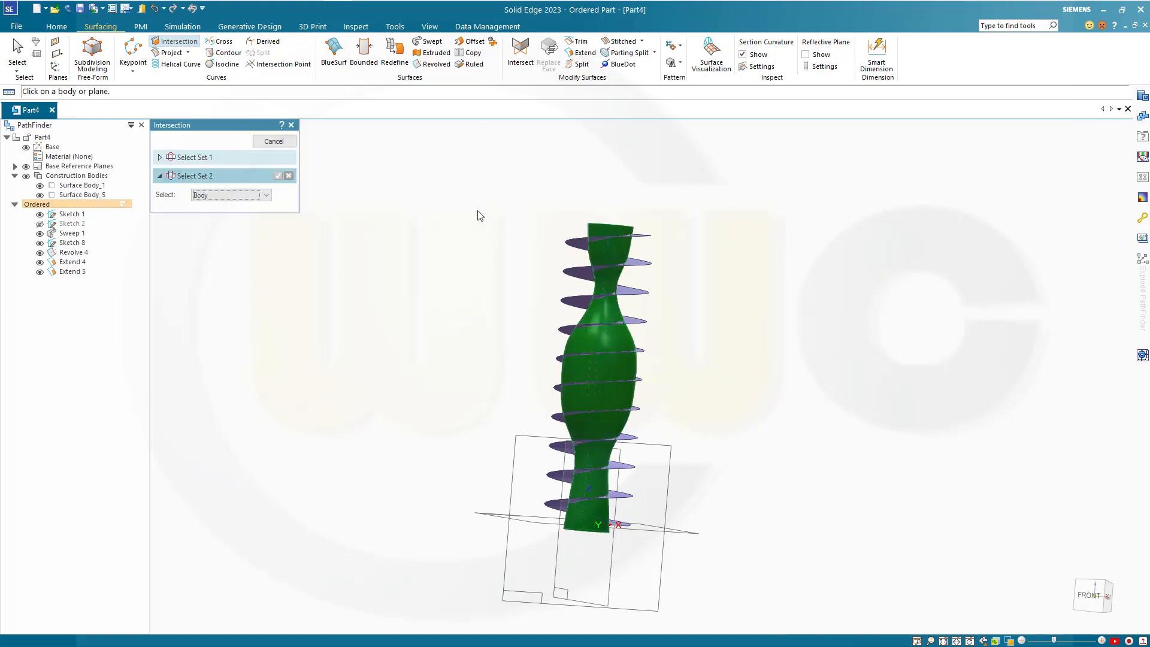
click(637, 260)
click(277, 142)
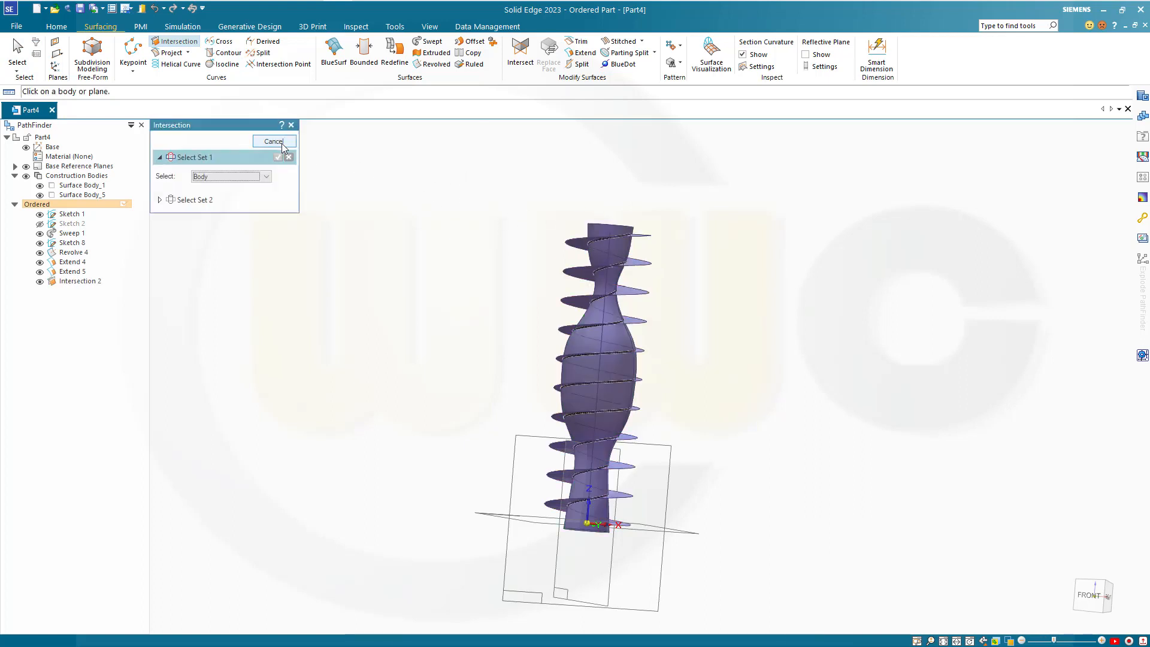
key(Escape)
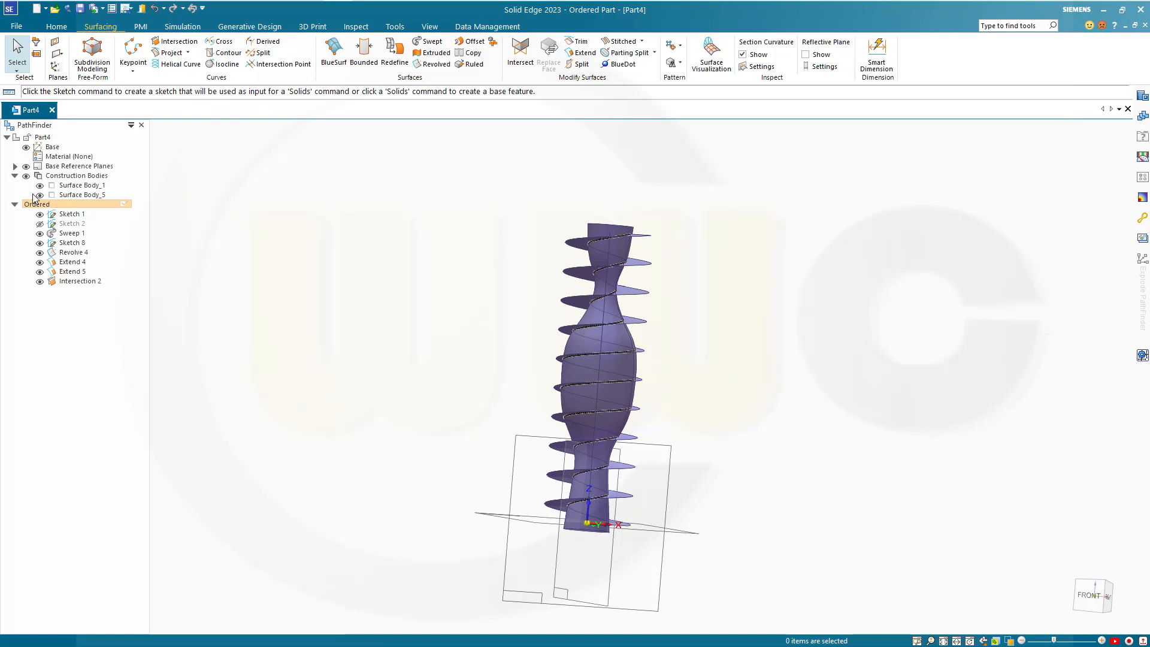
Hide the swept and revolved surface bodies and inspect the spiral intersection curve from several angles.
click(39, 194)
click(40, 185)
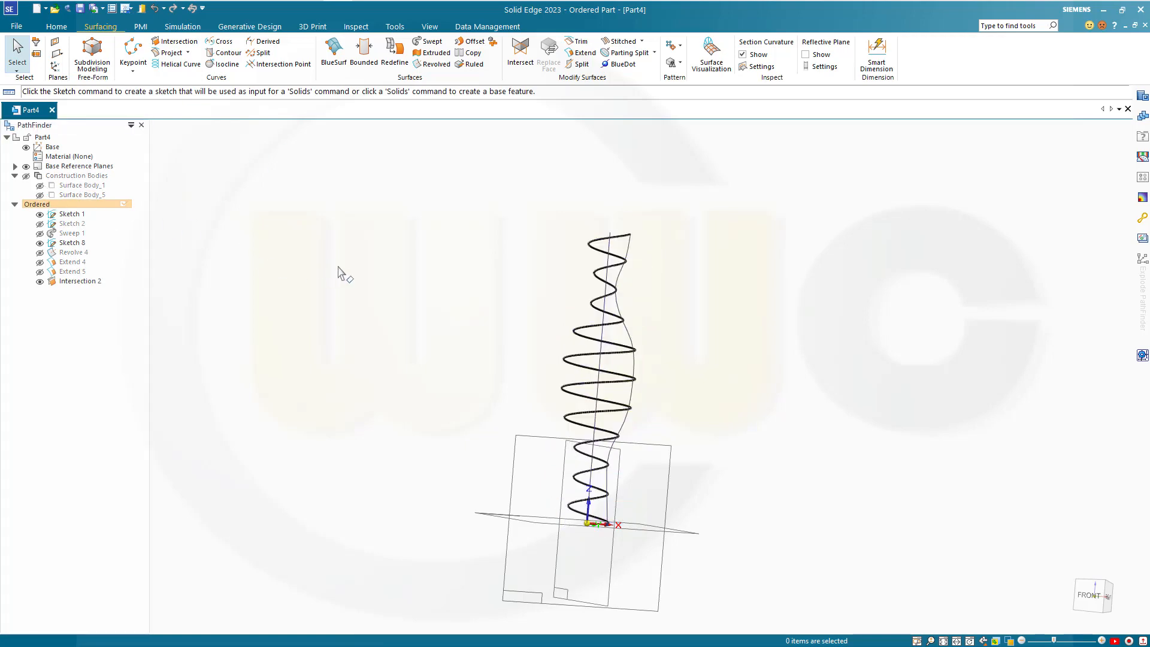
middle_drag(388, 327, 464, 383)
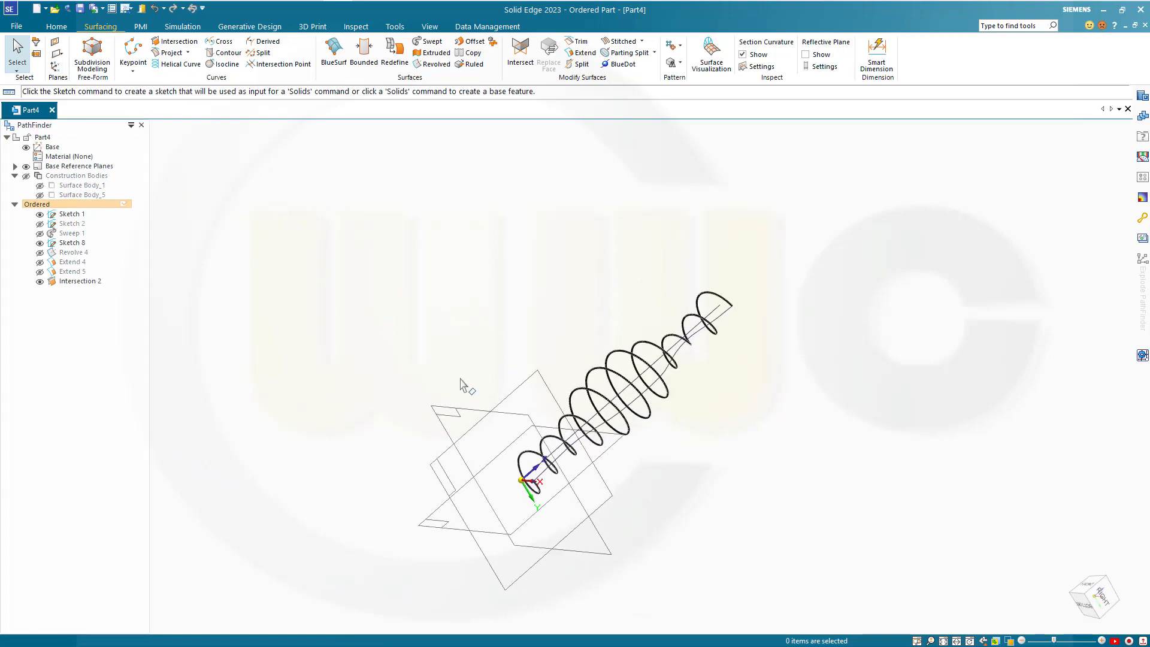
middle_drag(634, 385, 683, 461)
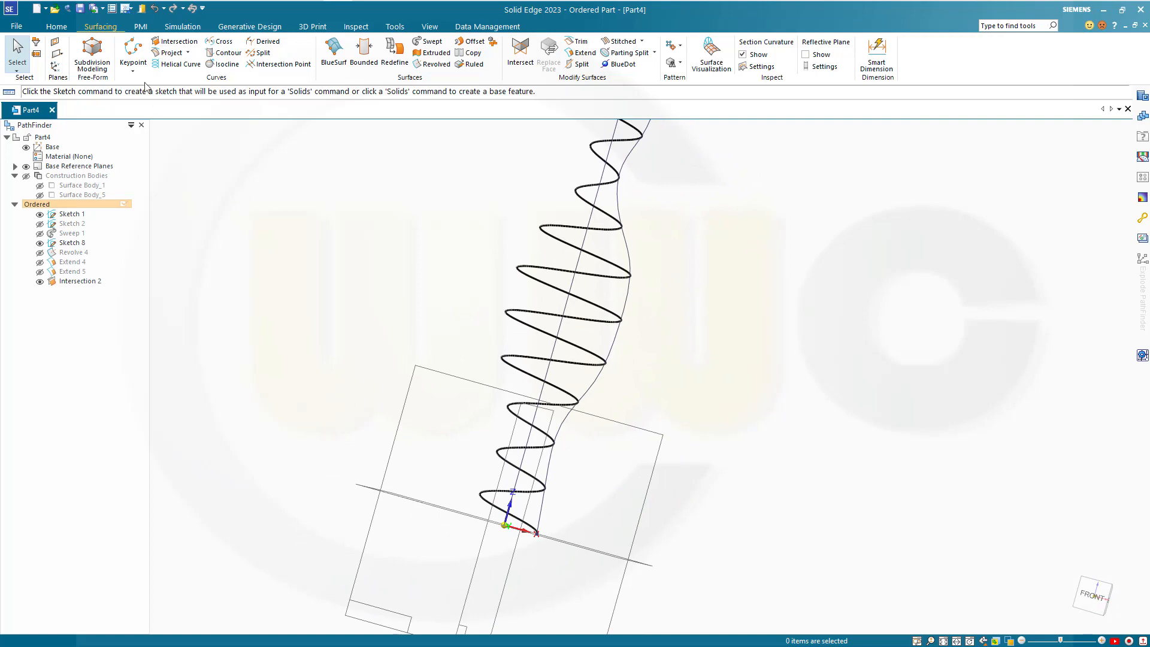
Start a sketch on the front XZ plane and hide the vertical line and wavy curve sketches.
click(58, 28)
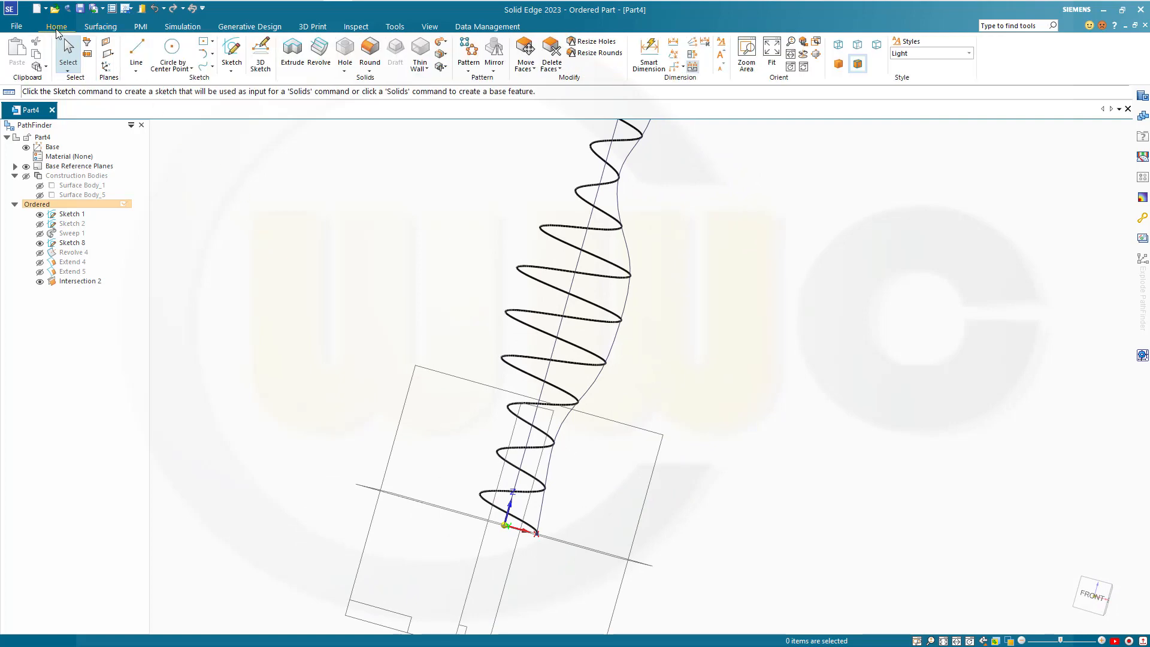
click(231, 53)
click(651, 436)
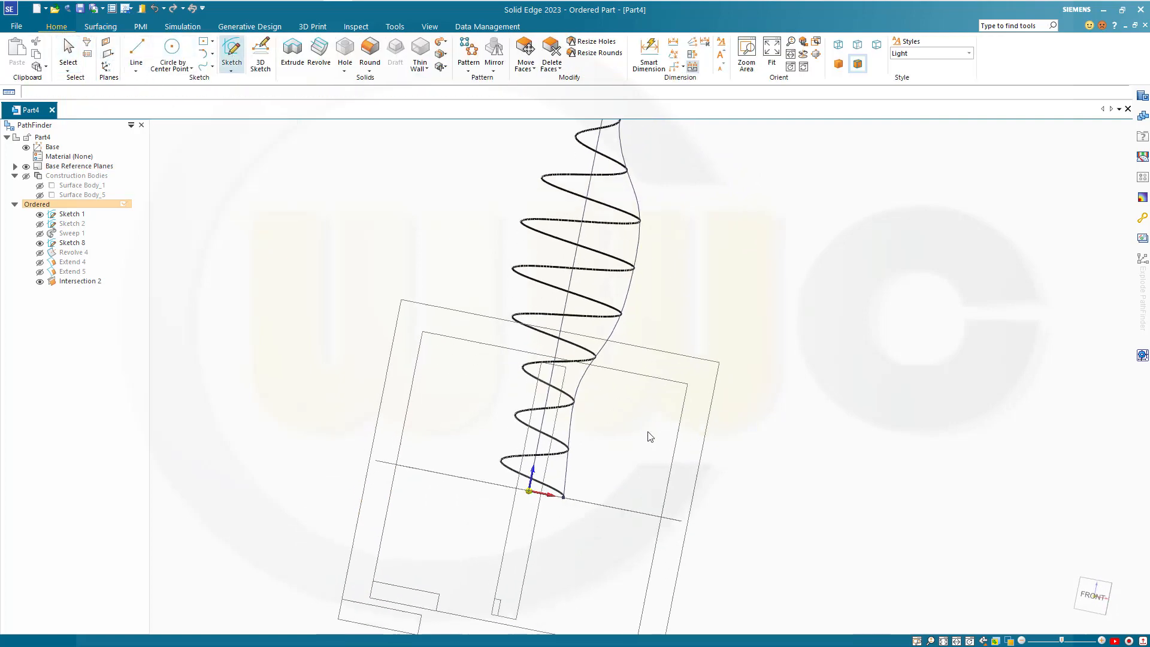
key(l)
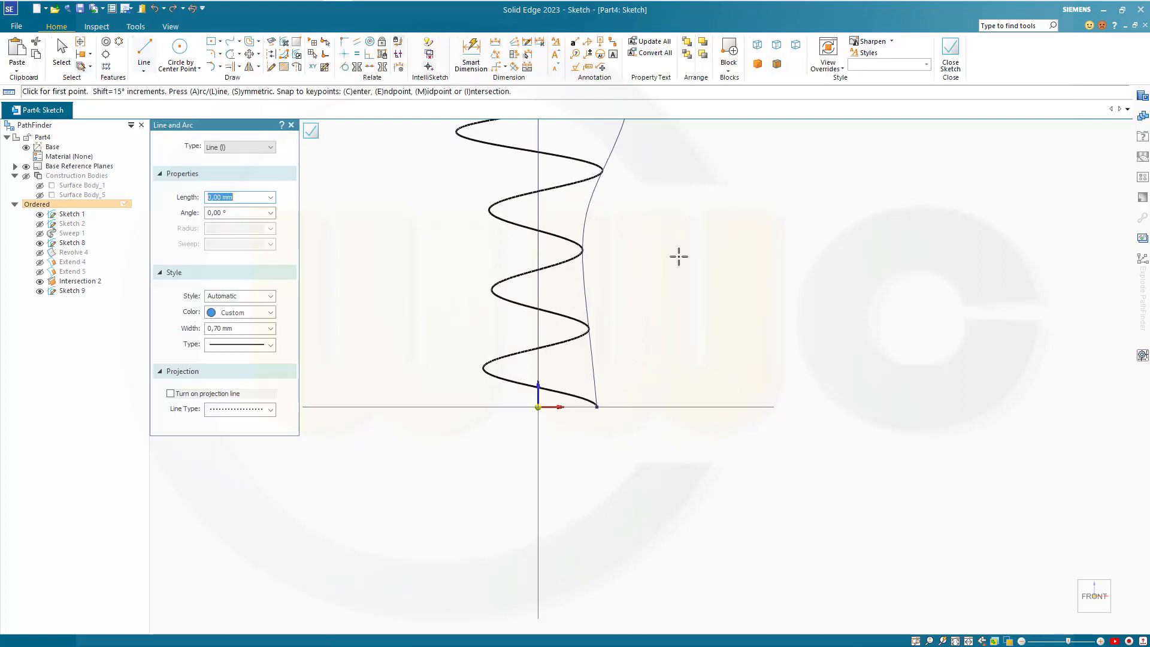
click(39, 243)
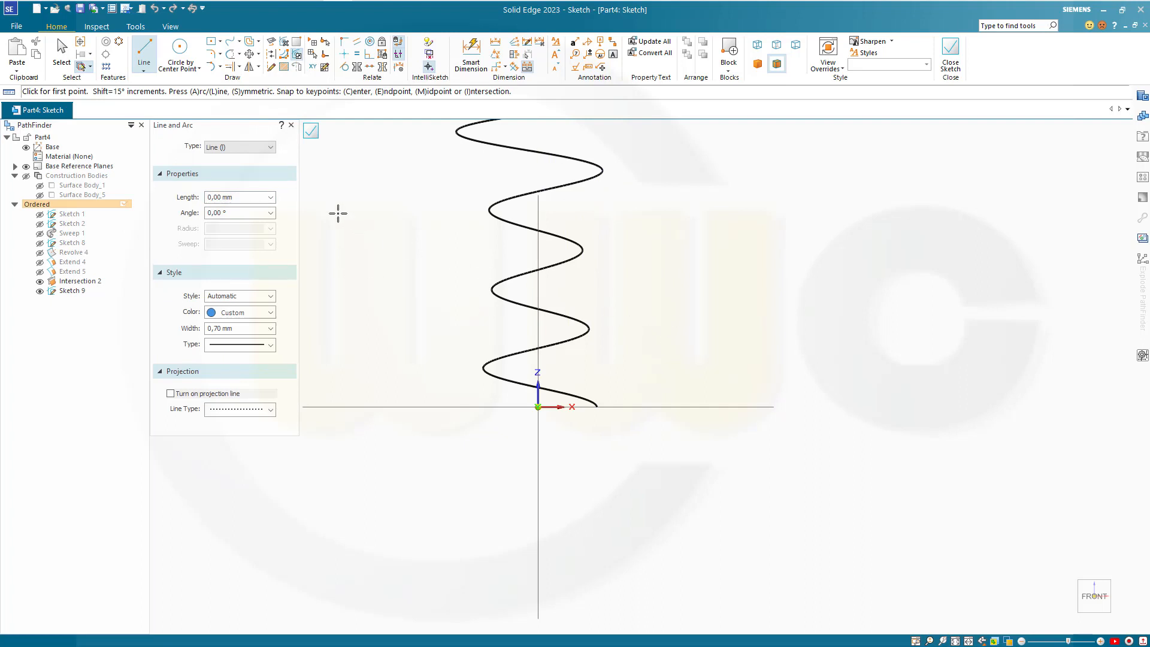
Draw a circle about 7.82 mm in diameter centred on the lower endpoint of the spiral intersection curve.
click(180, 51)
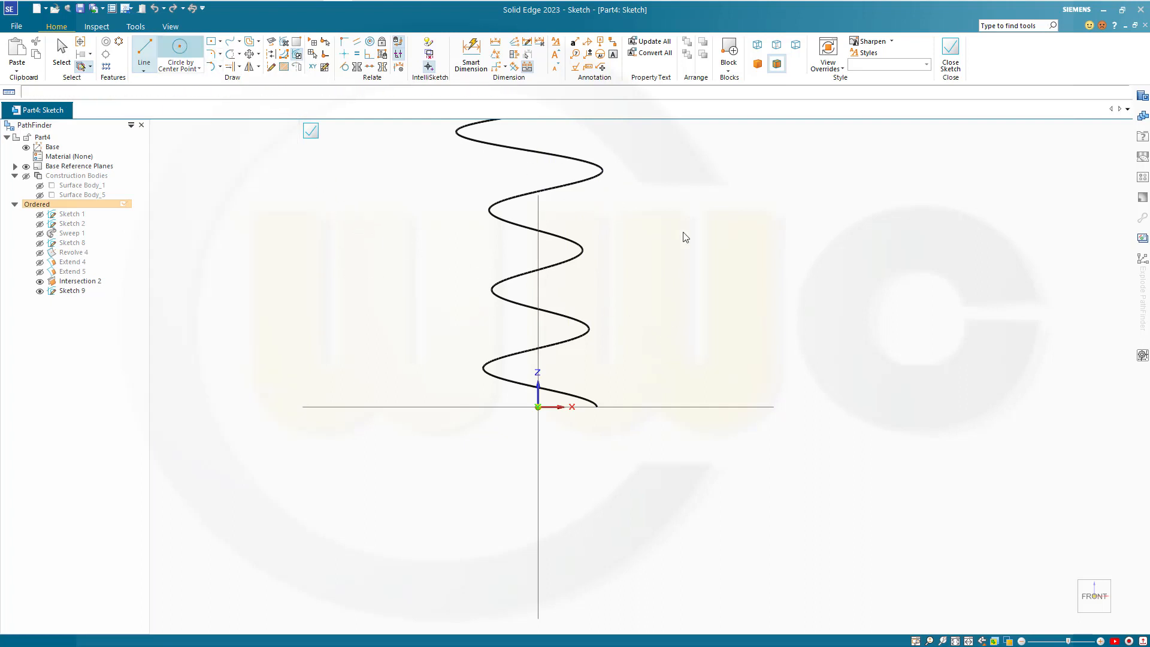
click(597, 406)
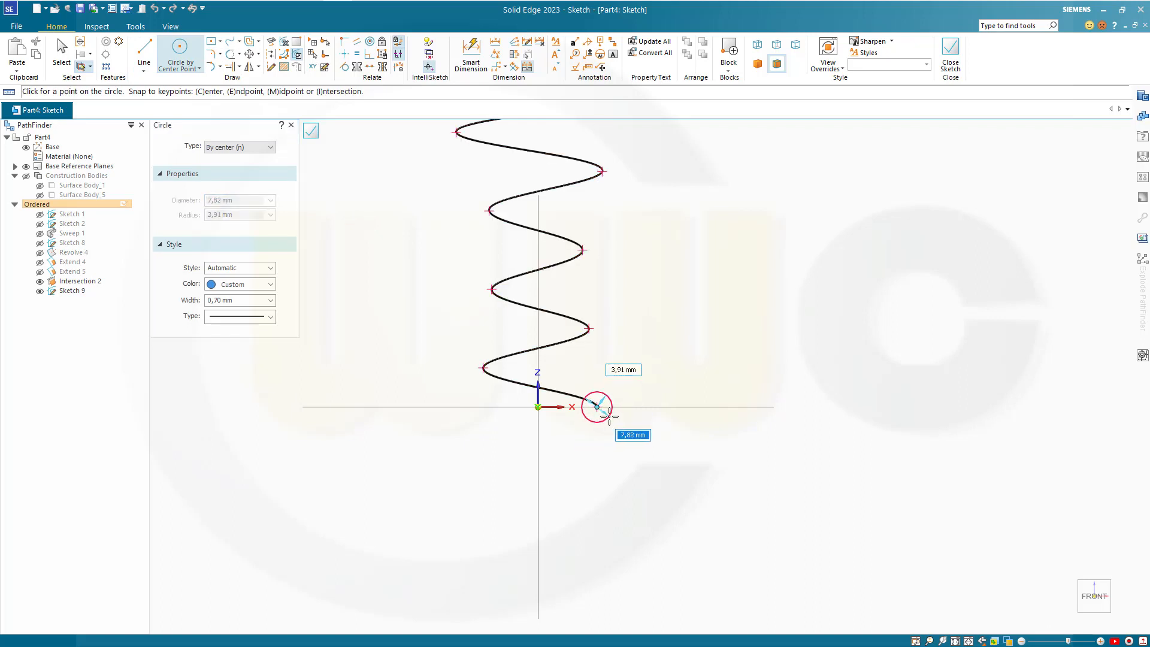
click(610, 414)
key(Escape)
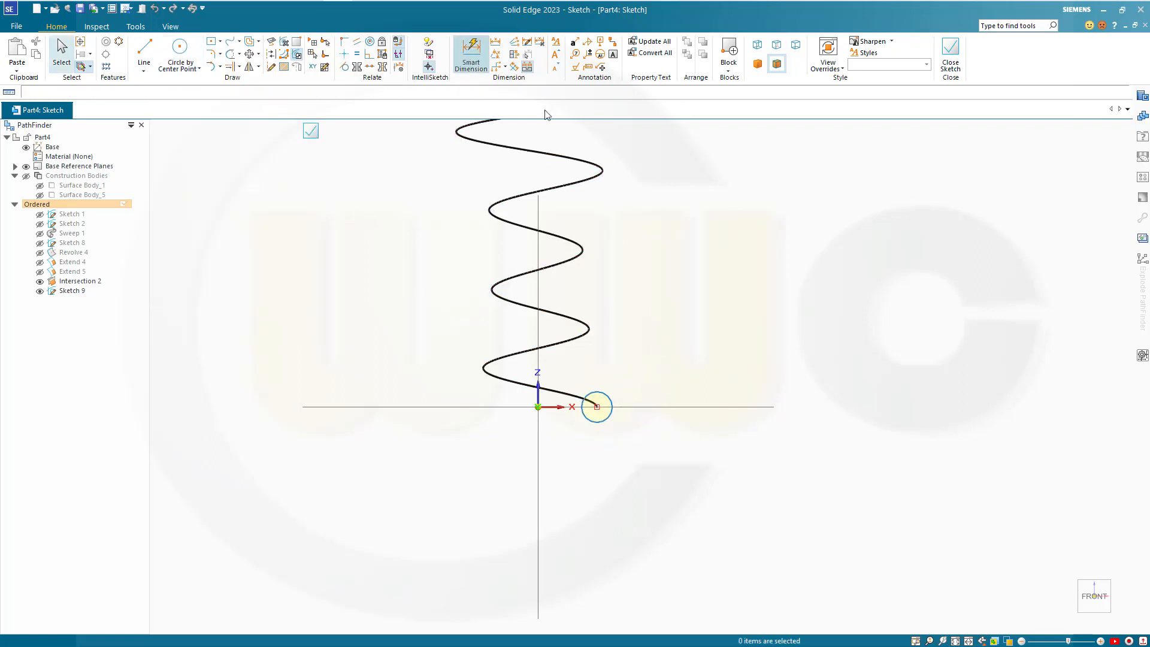
Dimension the small circle's diameter and drive it with the formula wire_diameter.
click(612, 402)
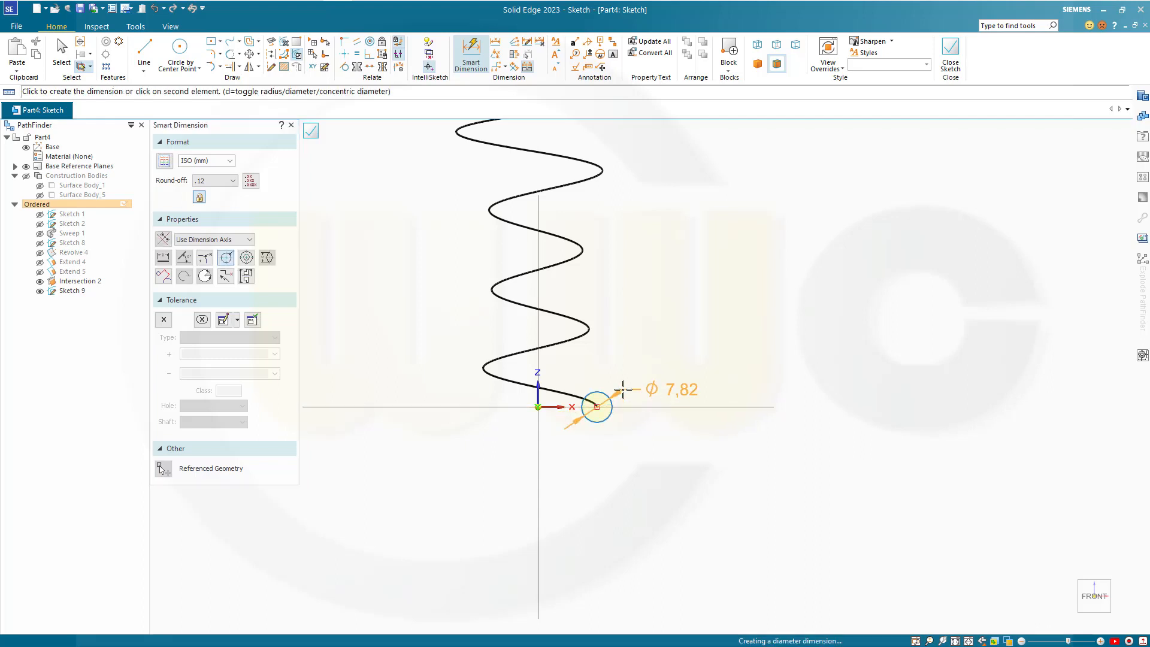
click(623, 389)
key(Return)
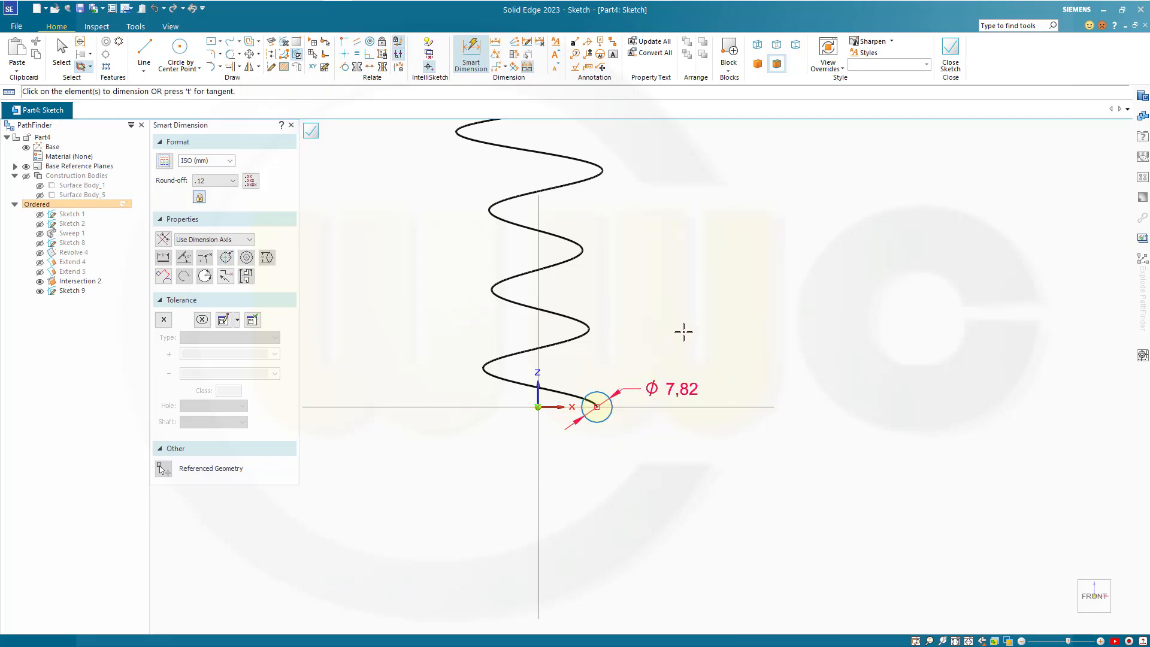
key(Escape)
click(683, 390)
double_click(682, 389)
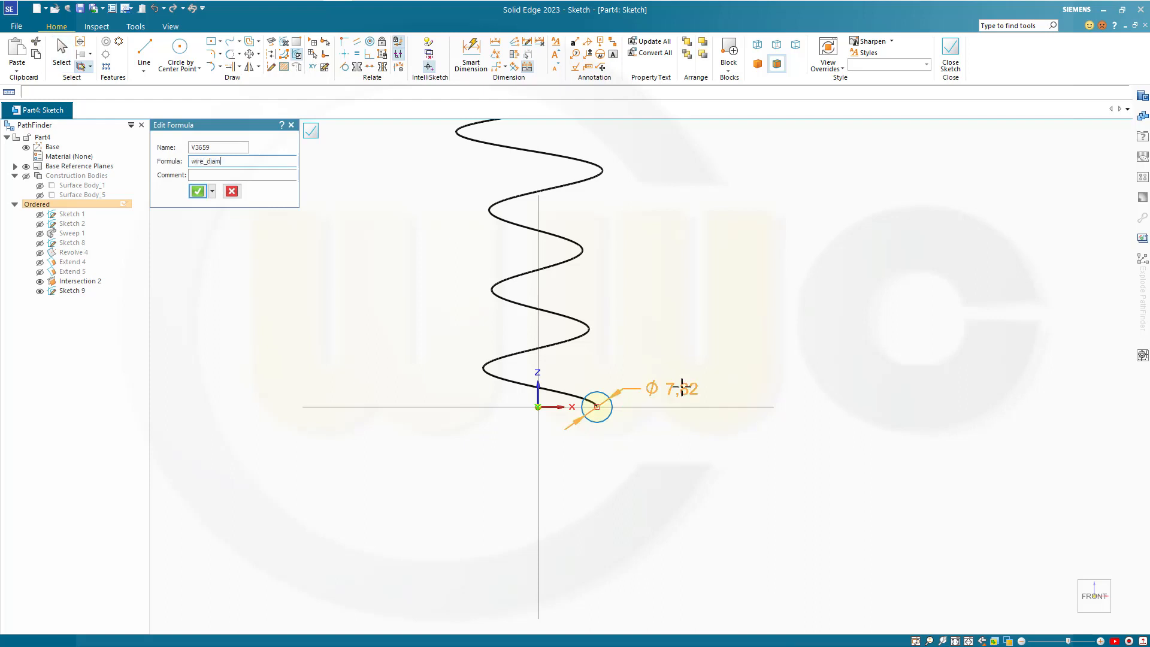
text(wire_diameter)
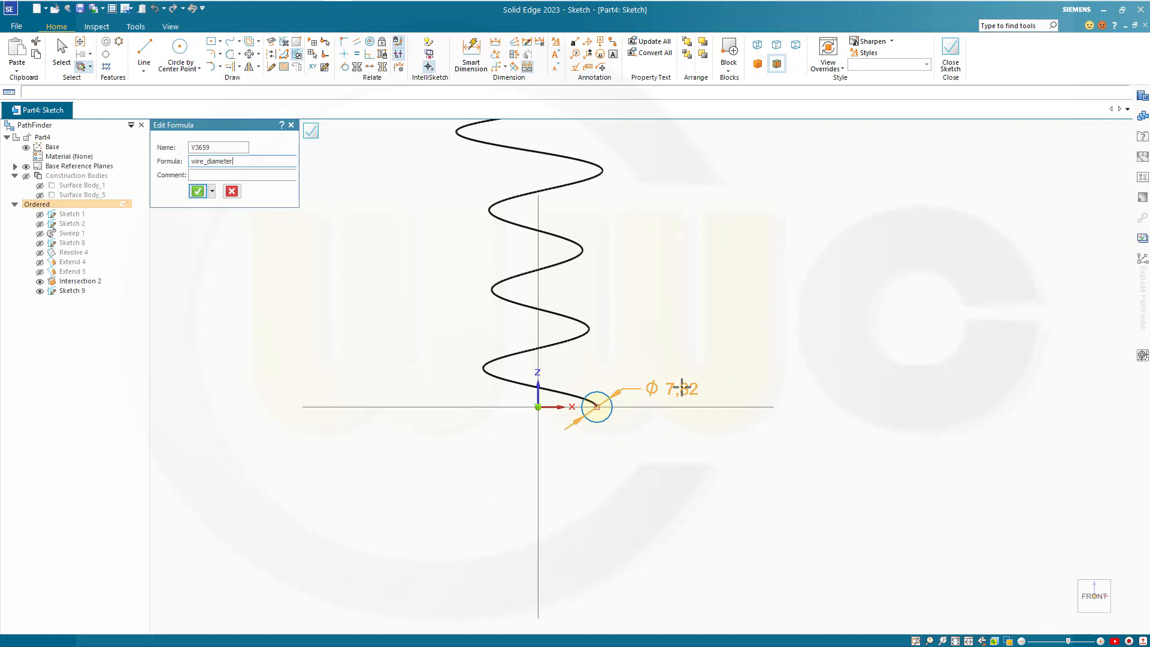
click(197, 191)
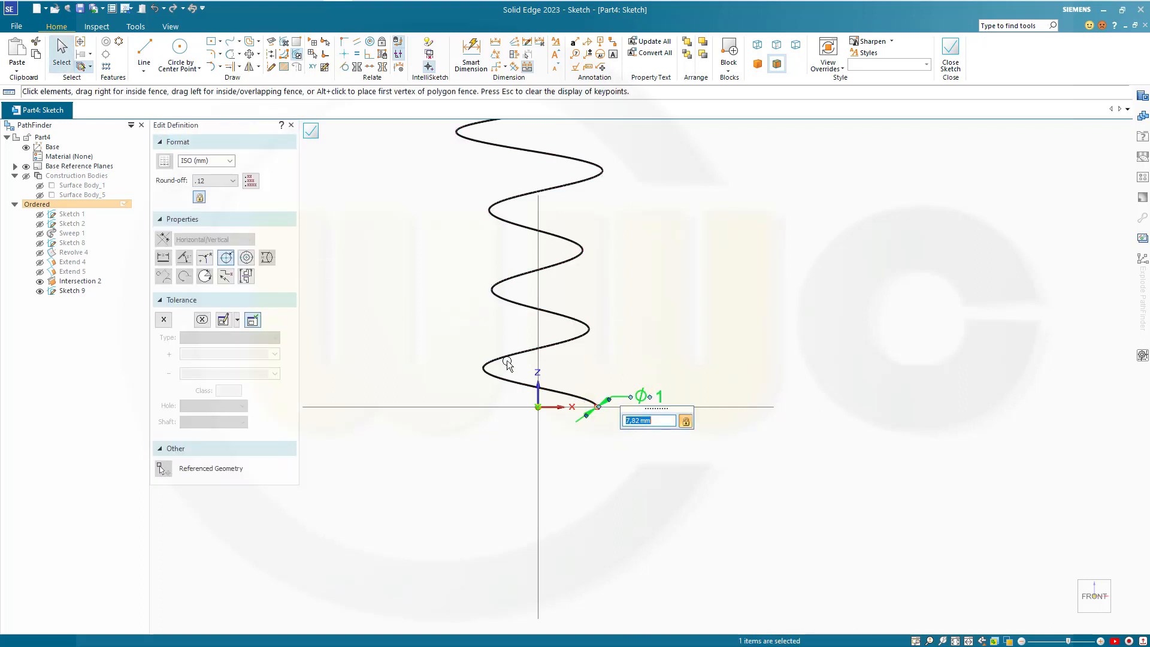
text(1)
key(Return)
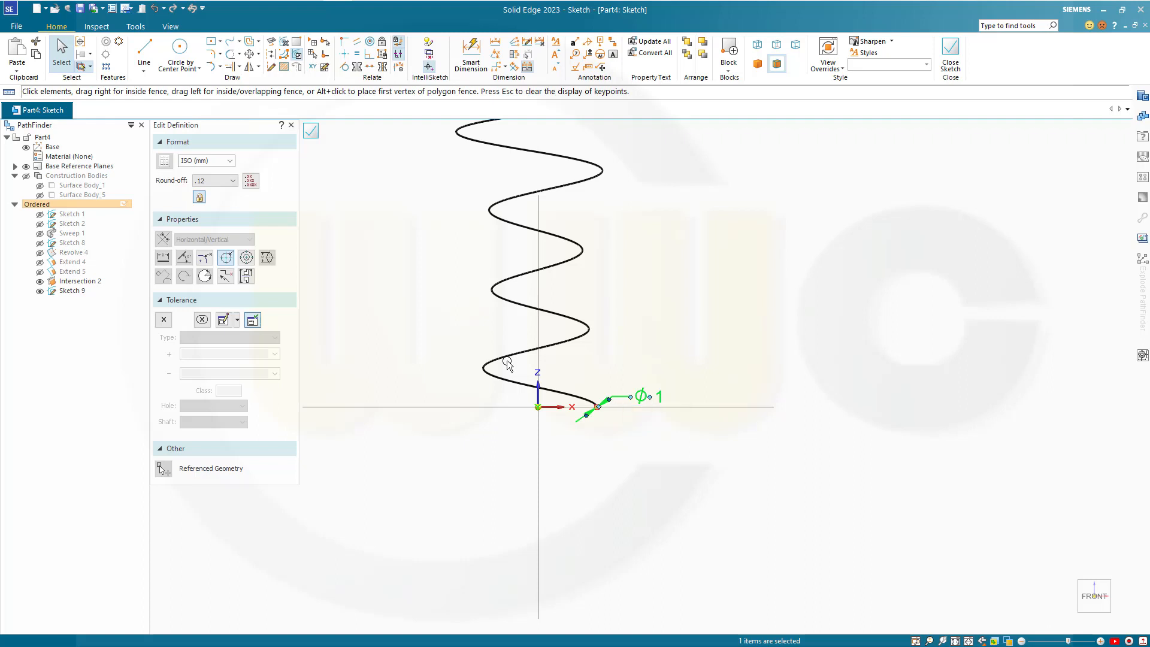
click(450, 321)
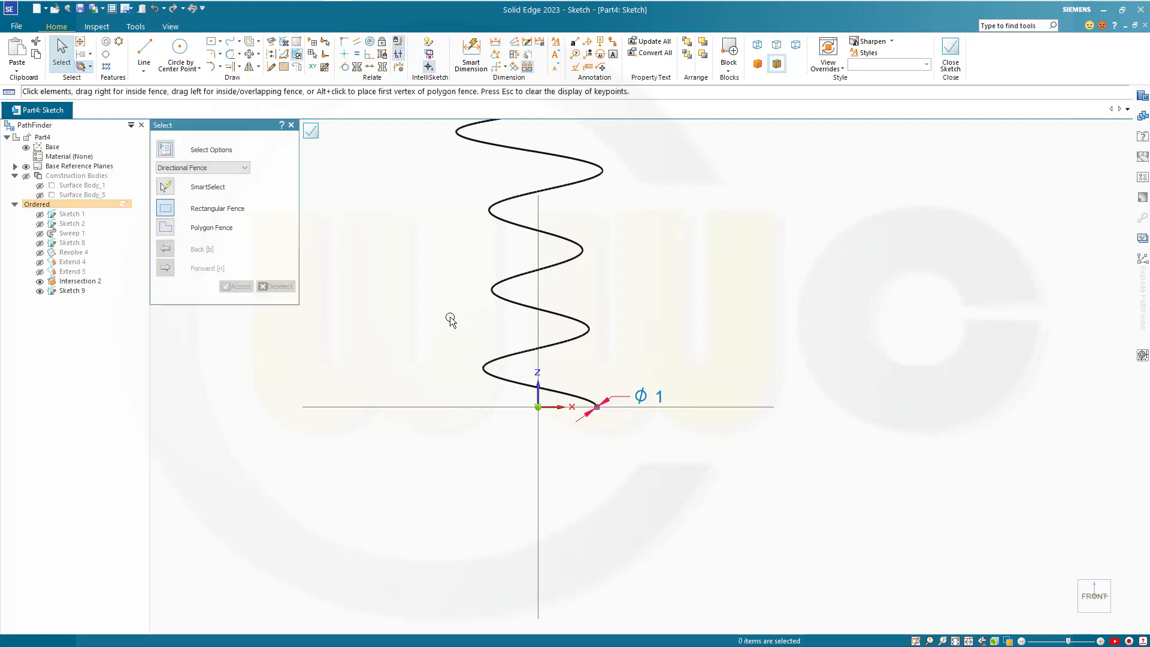
Close the wire cross-section sketch, finish it and leave the Sketch command.
click(312, 133)
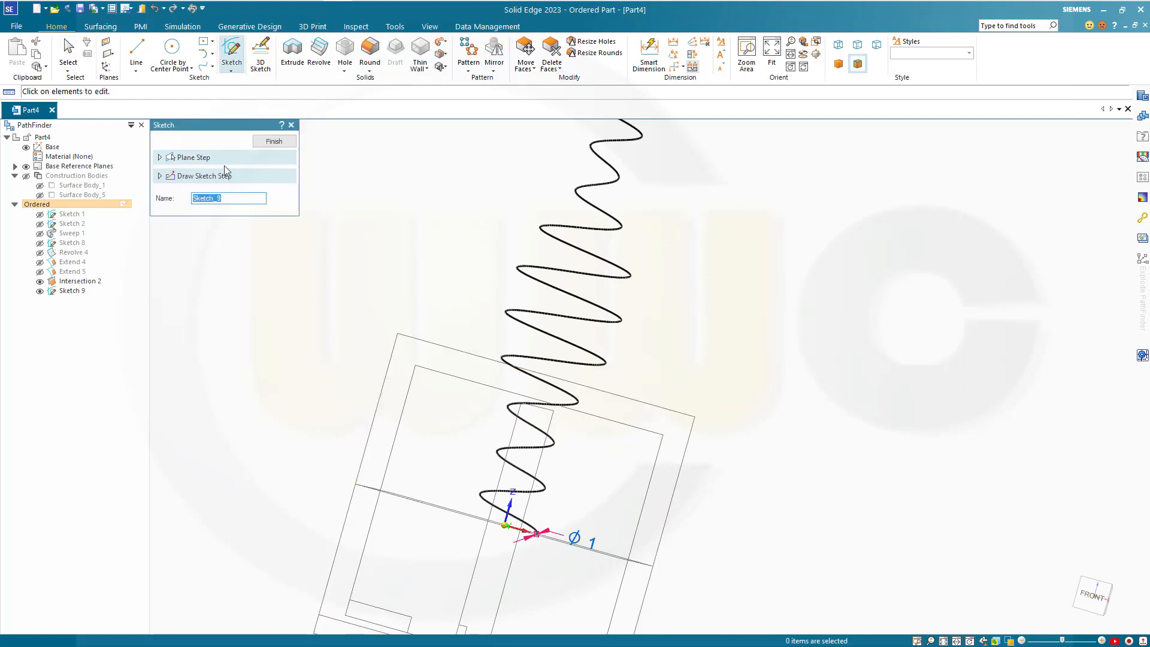
click(269, 142)
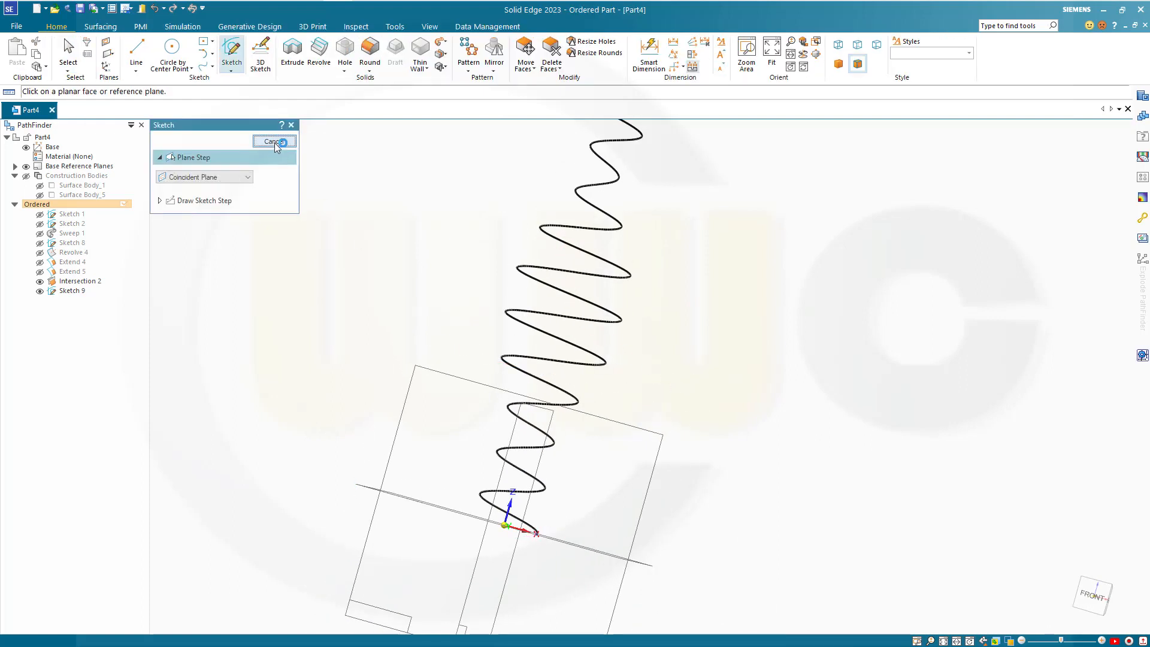
click(275, 143)
Create a single-path swept protrusion using the spiral intersection curve as path and the small circle as cross section.
scroll(383, 513, up, 2)
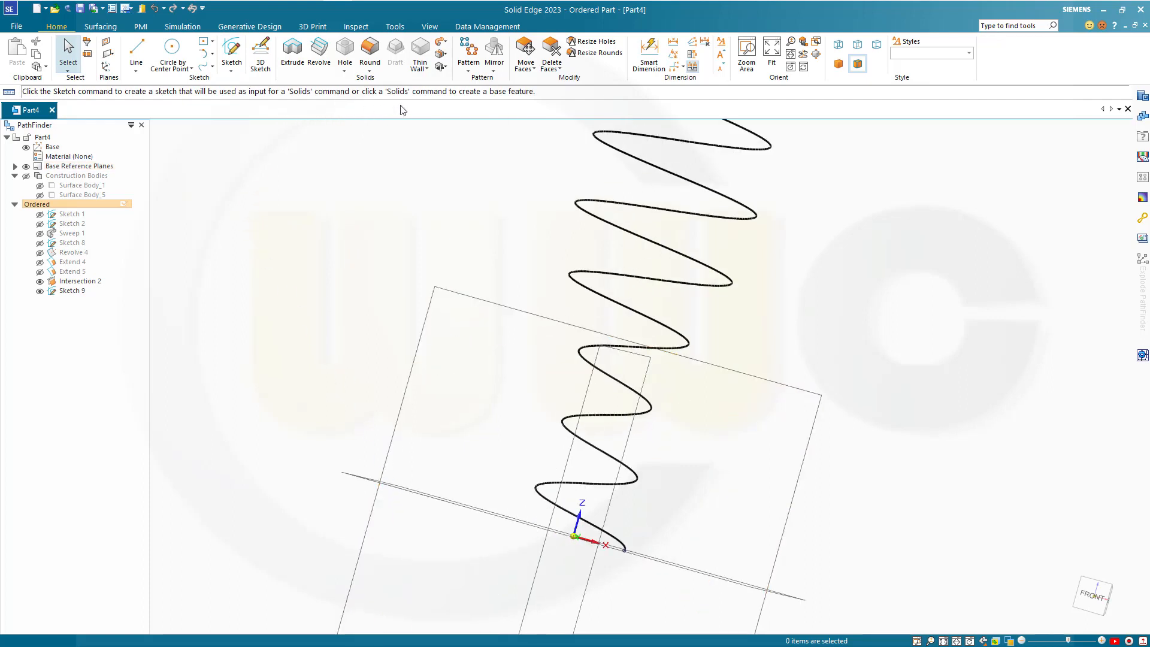
click(445, 43)
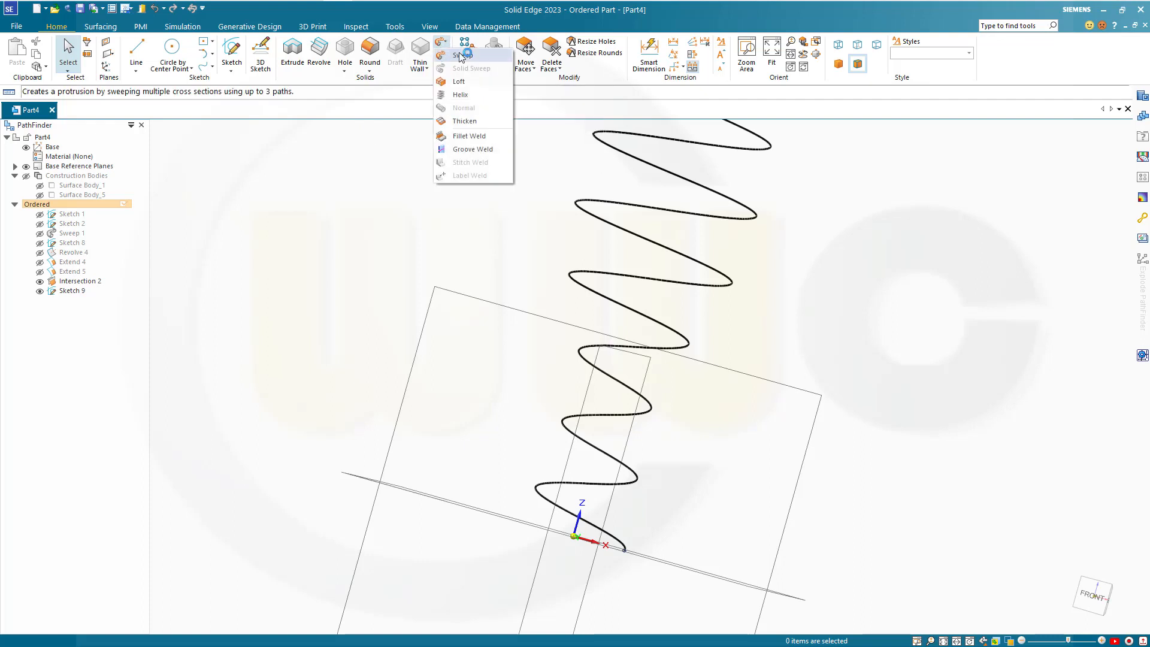
click(466, 53)
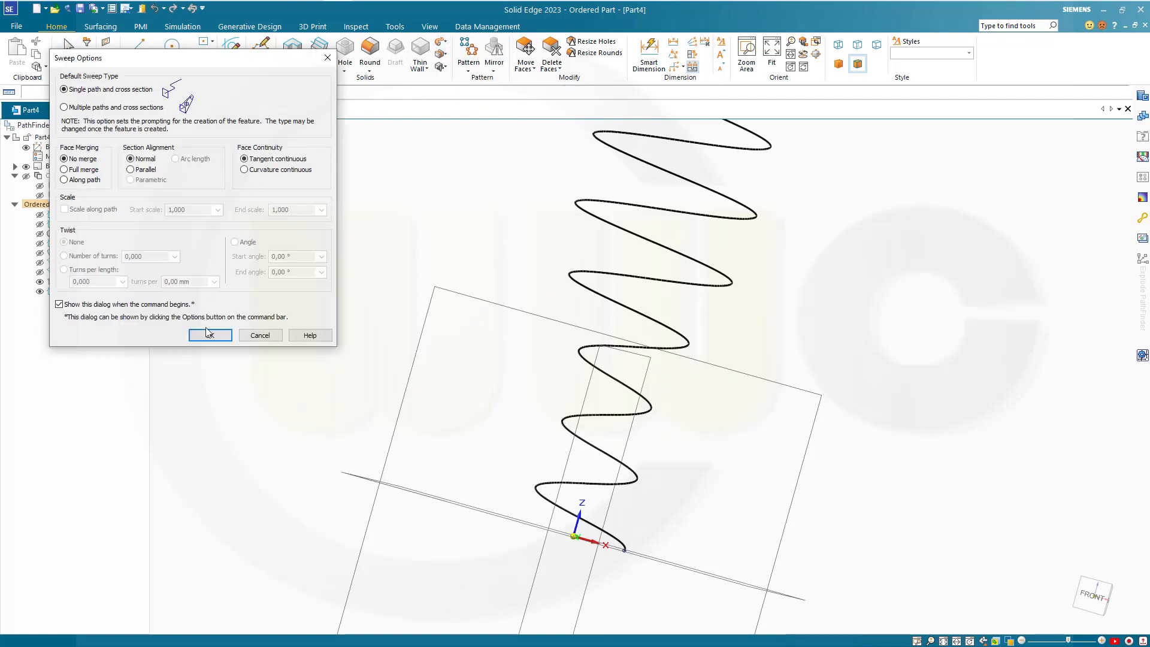
click(209, 334)
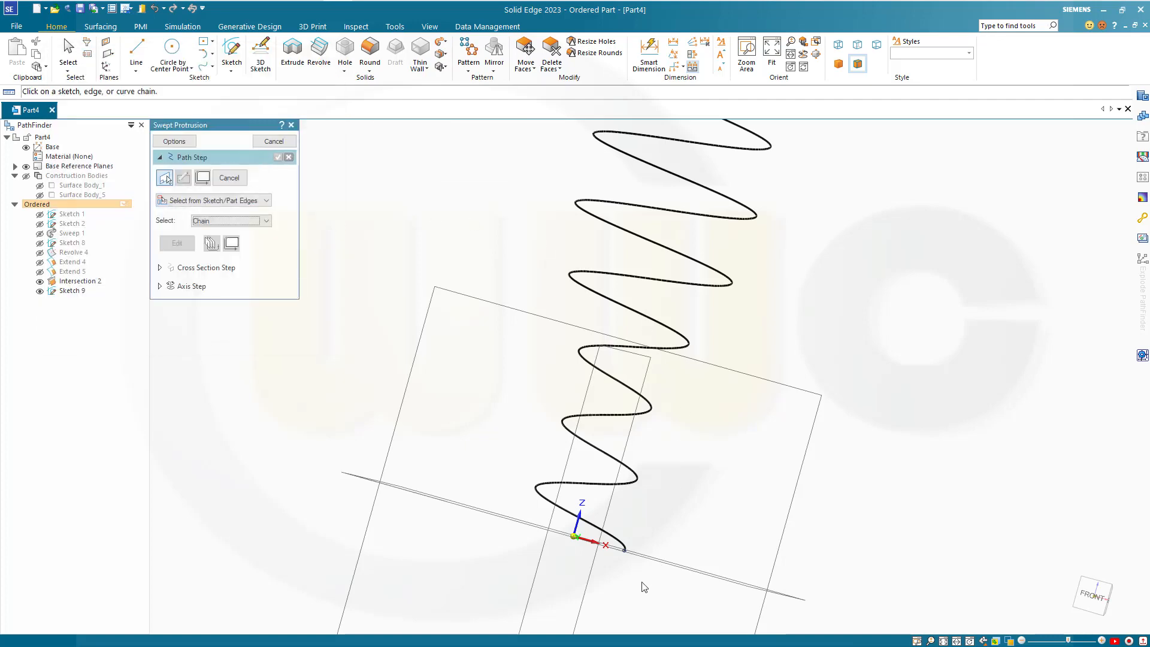
scroll(644, 587, up, 4)
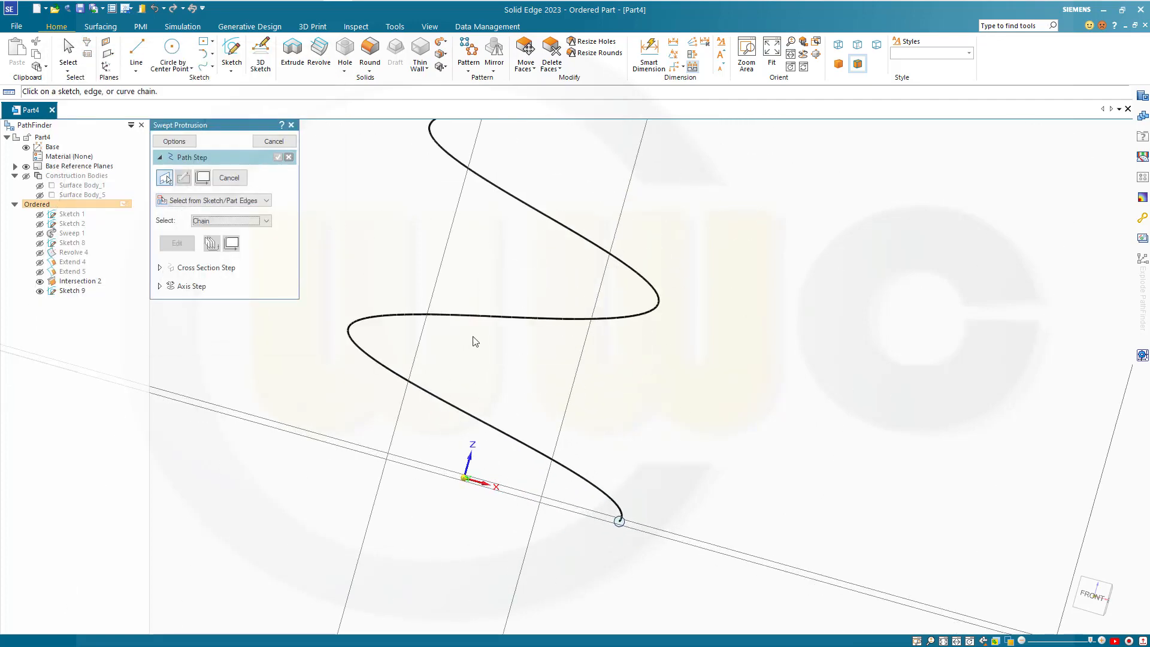
click(472, 317)
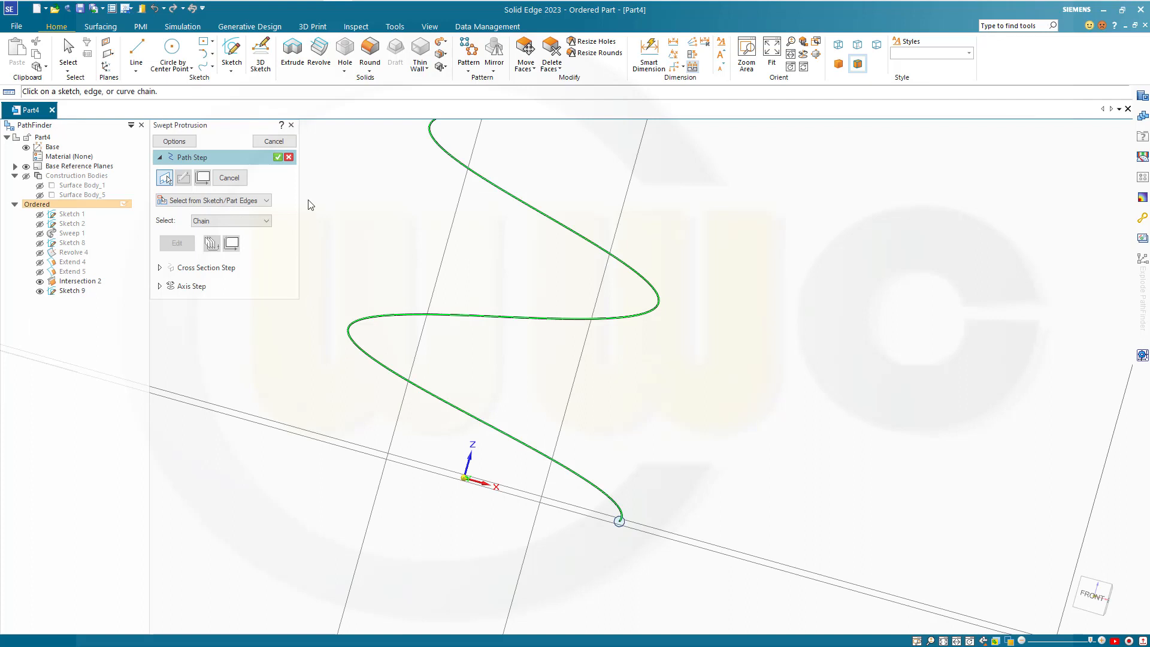
click(277, 157)
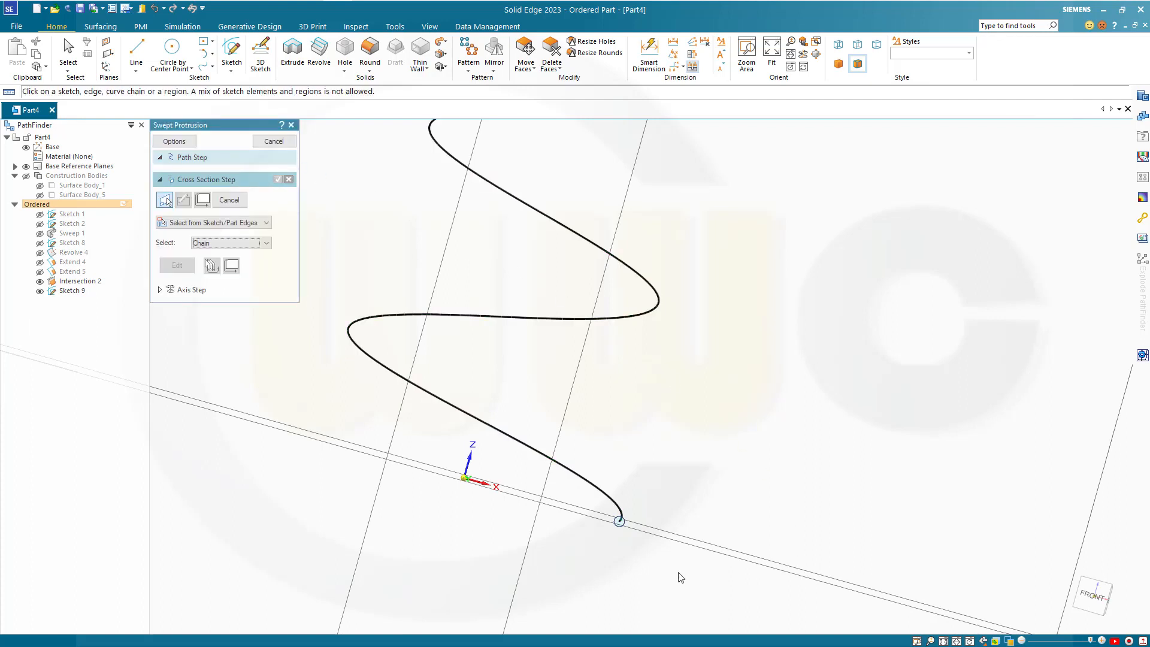
click(620, 521)
right_click(673, 465)
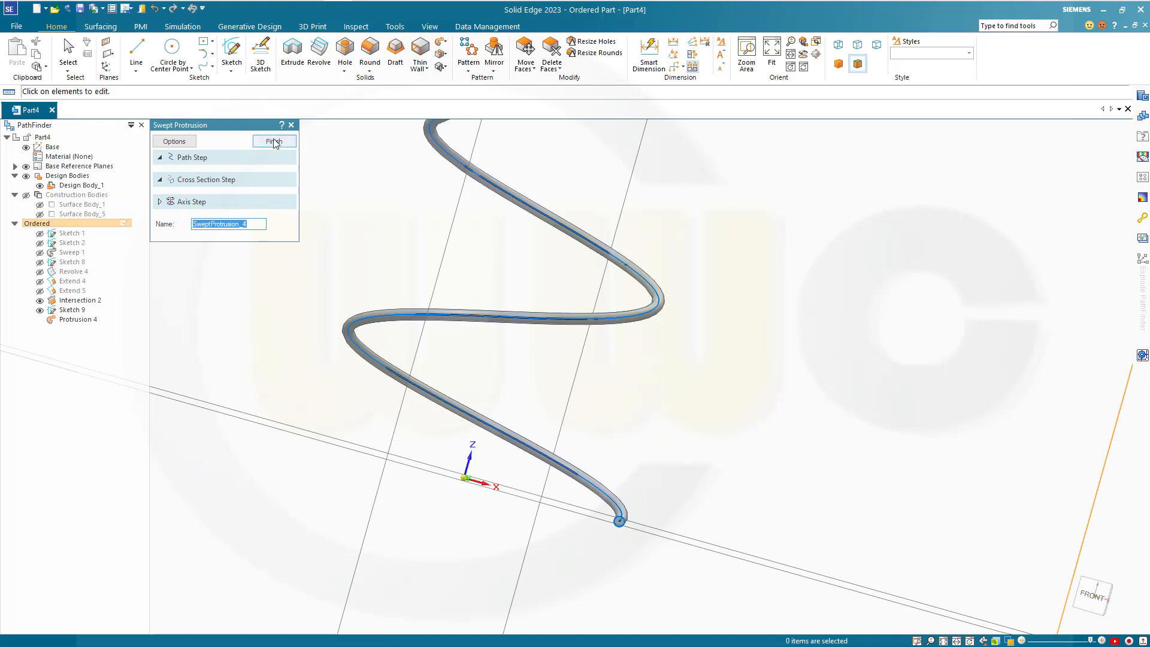
click(274, 142)
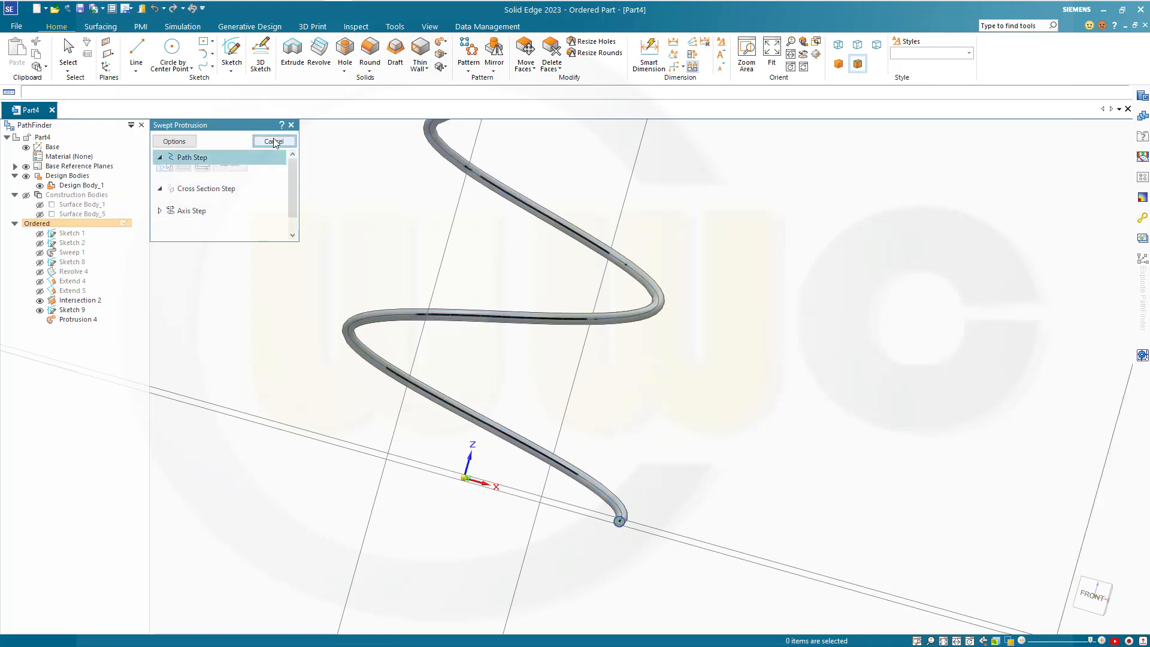
click(274, 142)
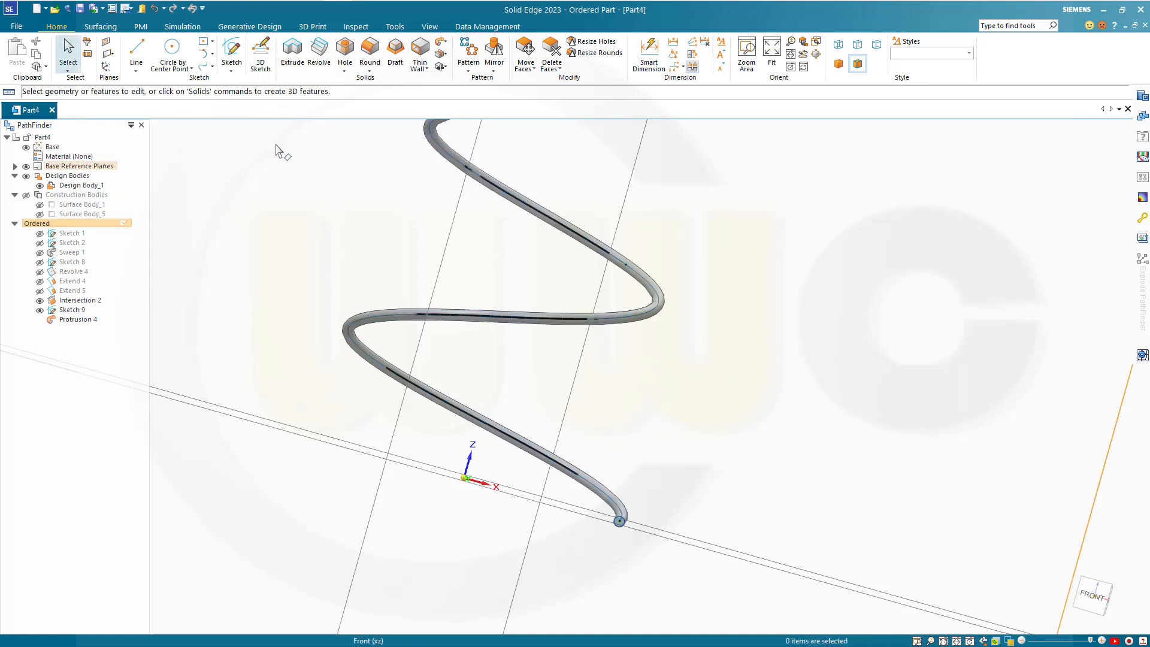
Hide the spiral intersection curve and the circle sketch.
scroll(353, 207, down, 4)
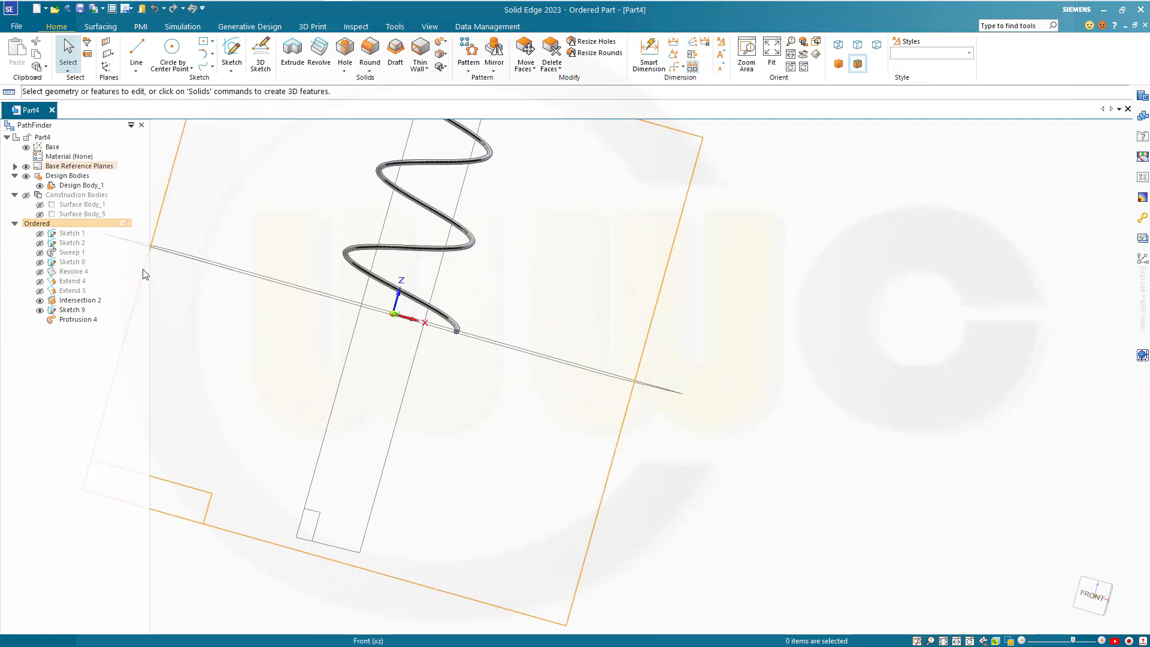
click(39, 300)
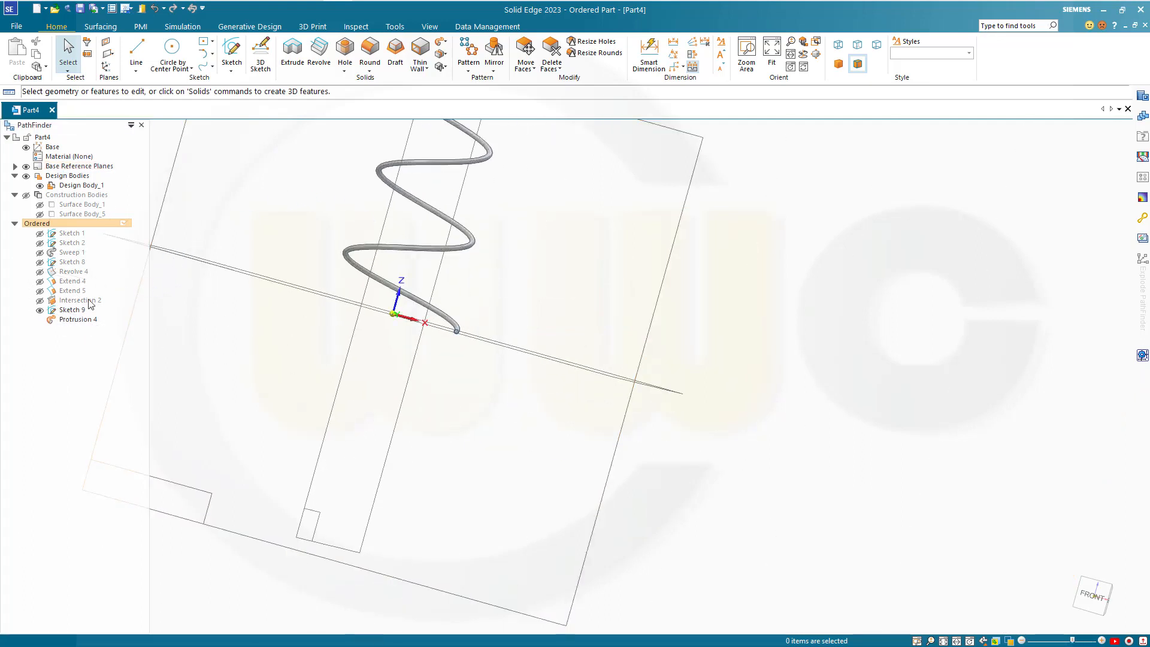
click(40, 310)
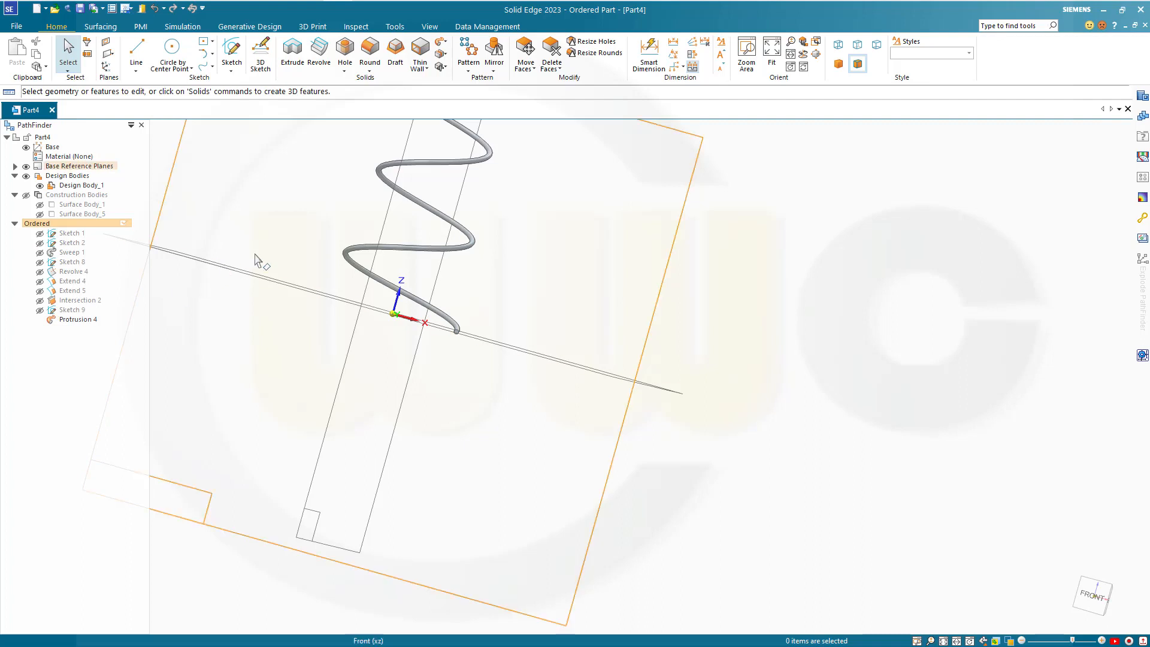
Hide the swept wire body and show the revolved surface body.
middle_drag(324, 258, 514, 334)
scroll(513, 331, down, 5)
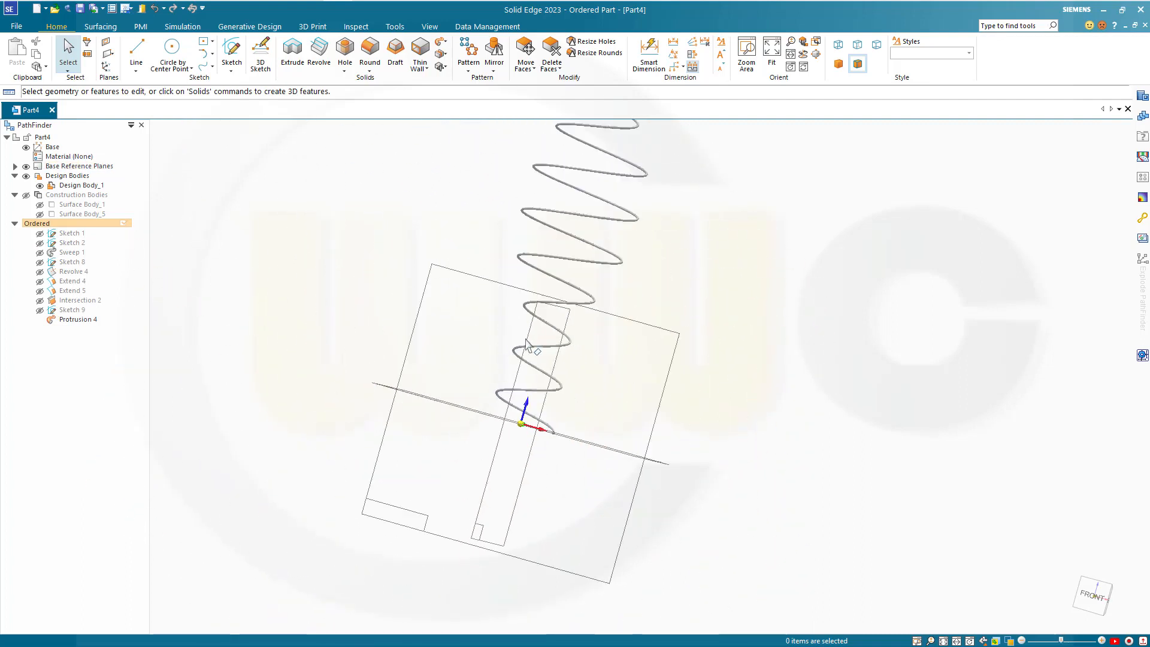
shift+middle_drag(626, 270, 562, 342)
scroll(562, 341, up, 1)
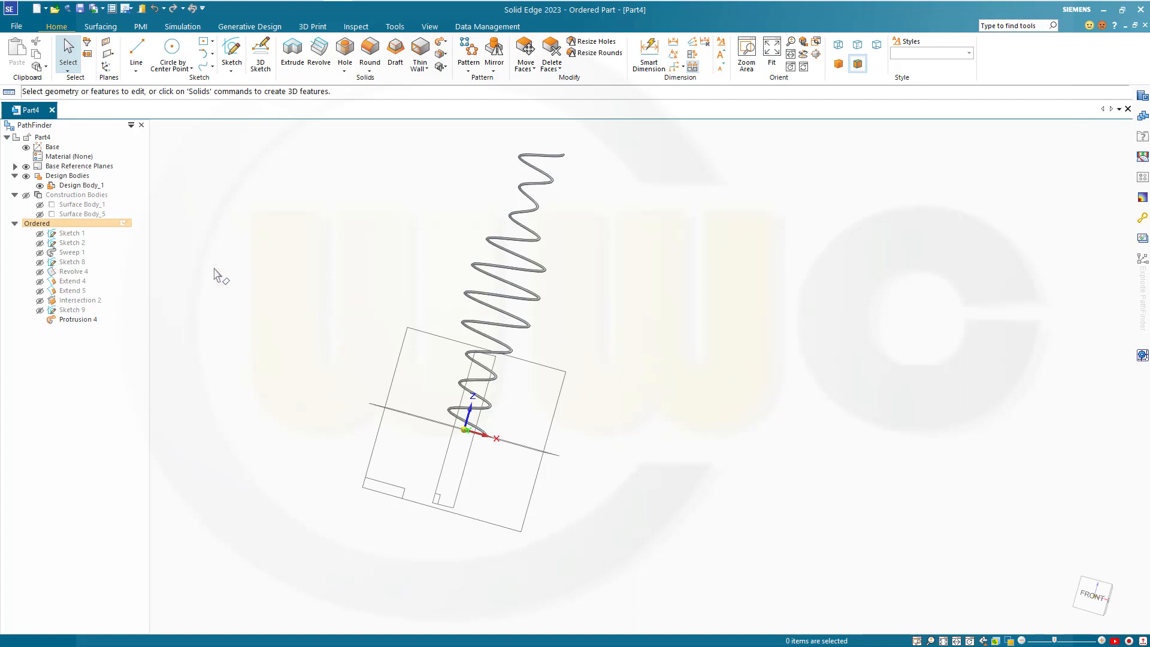
click(40, 186)
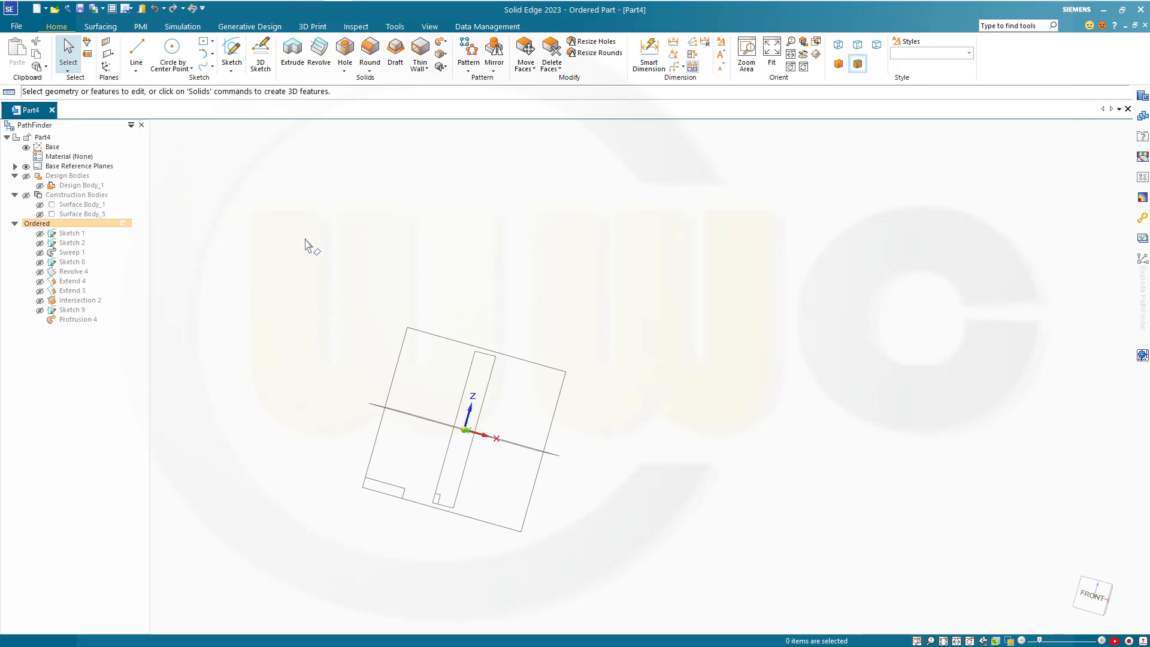
scroll(359, 342, up, 1)
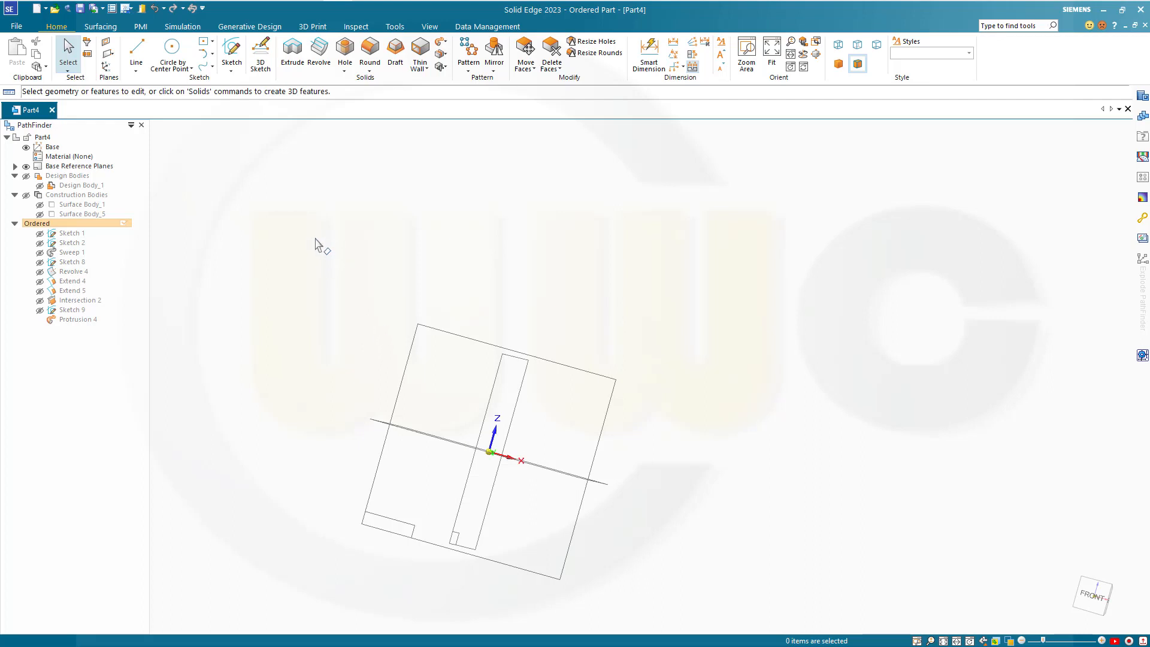
click(40, 214)
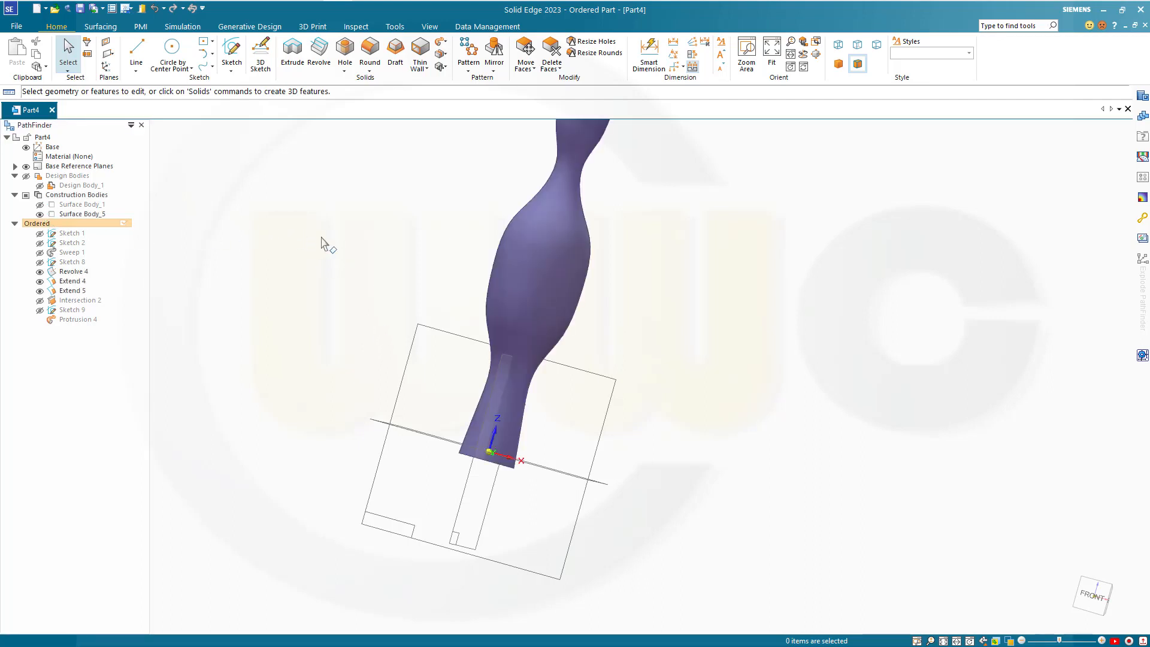
middle_drag(390, 189, 391, 211)
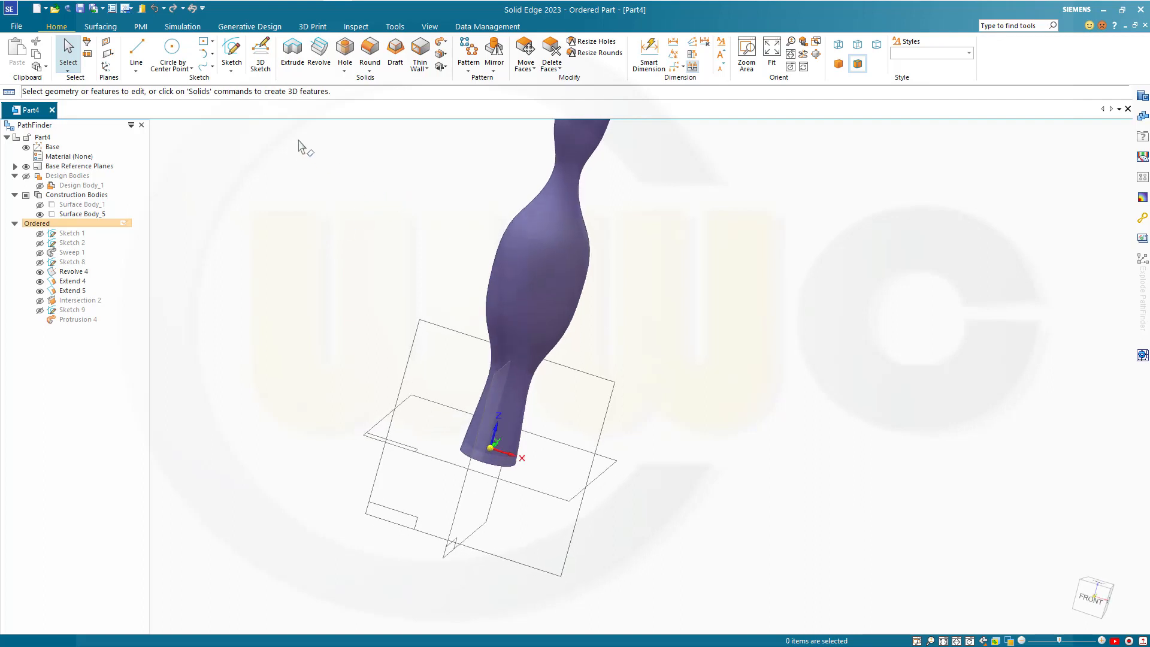
Offset the revolved surface inward by 0.25 mm with boundaries removed and name the feature inner.
click(102, 27)
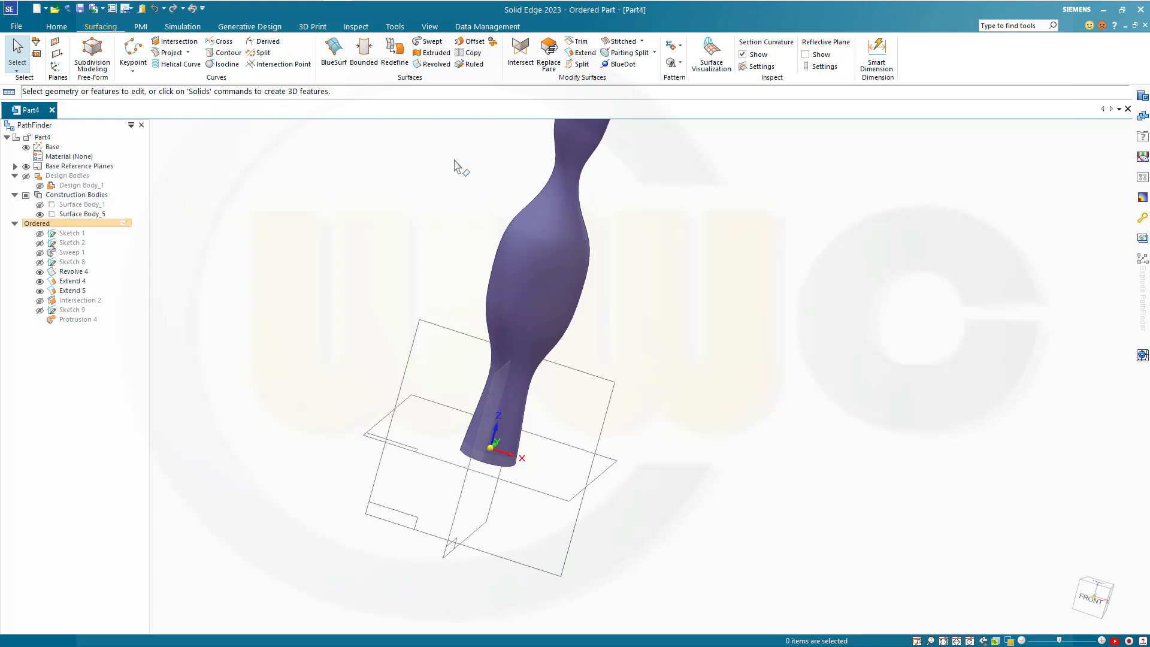
click(473, 41)
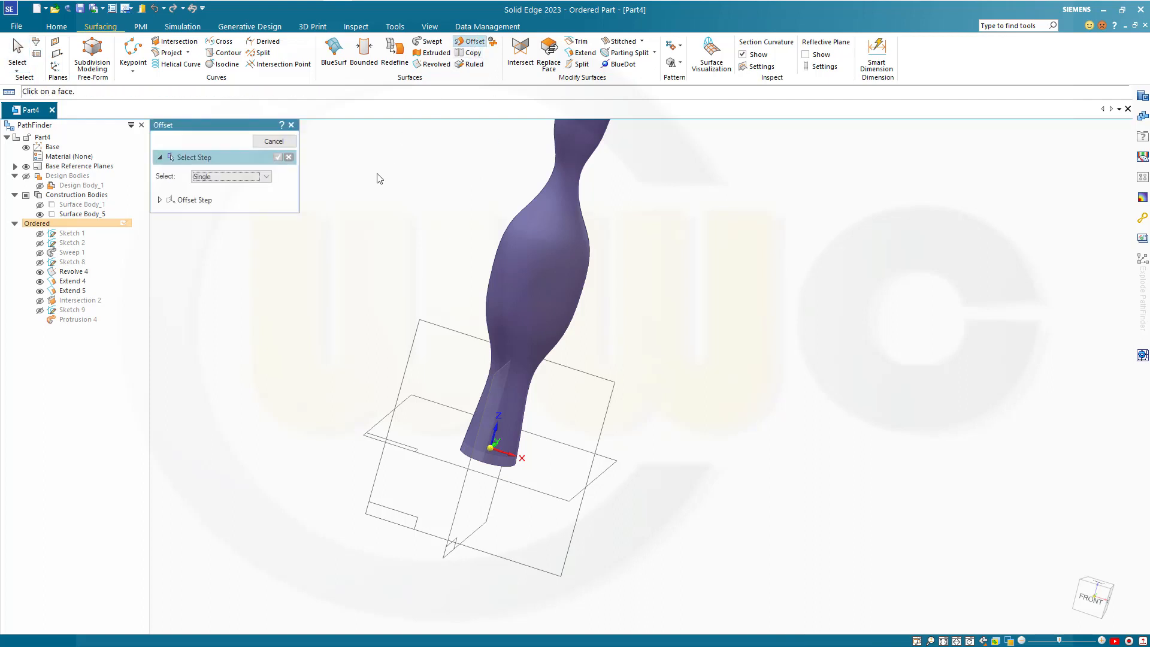
click(550, 271)
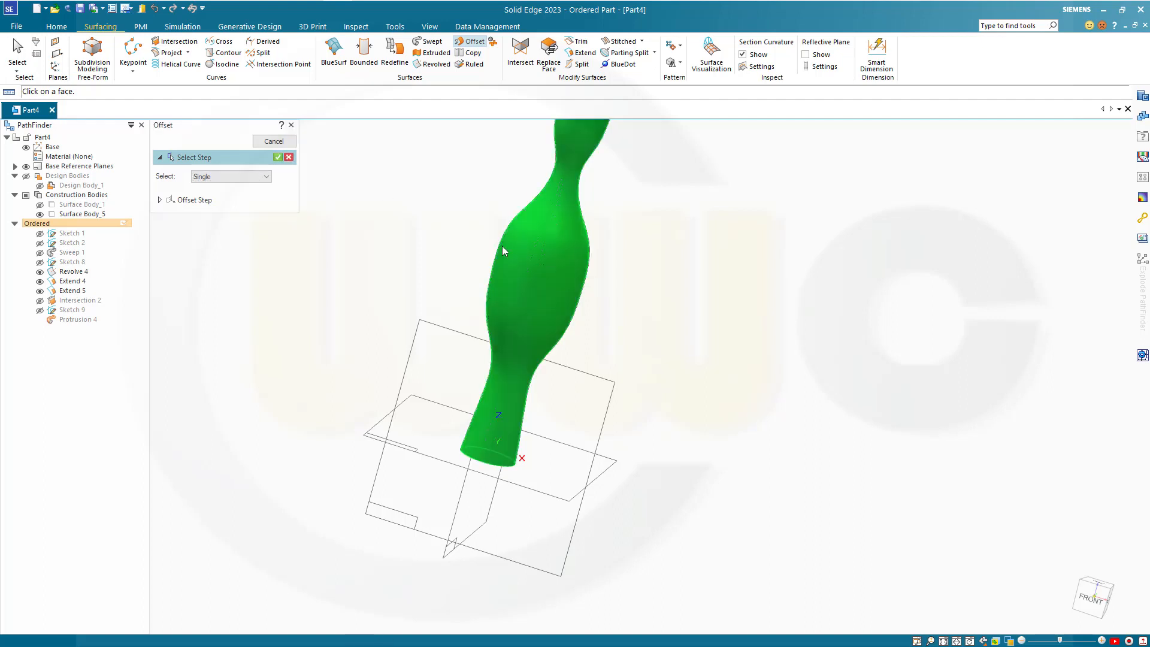
click(278, 158)
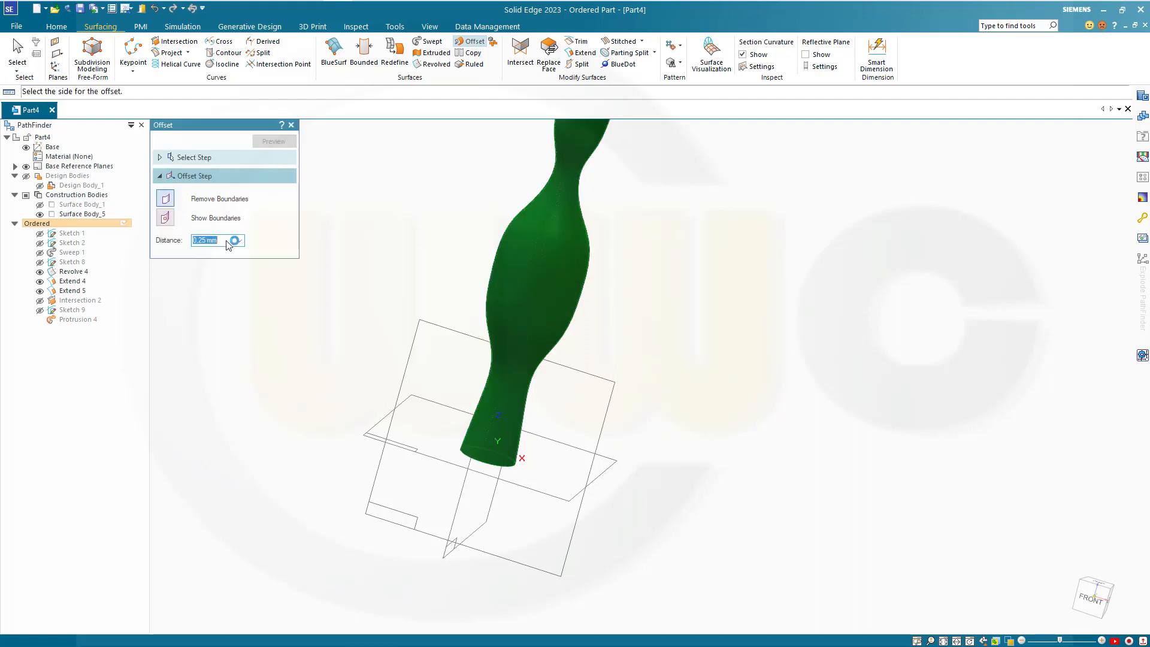
scroll(372, 220, down, 3)
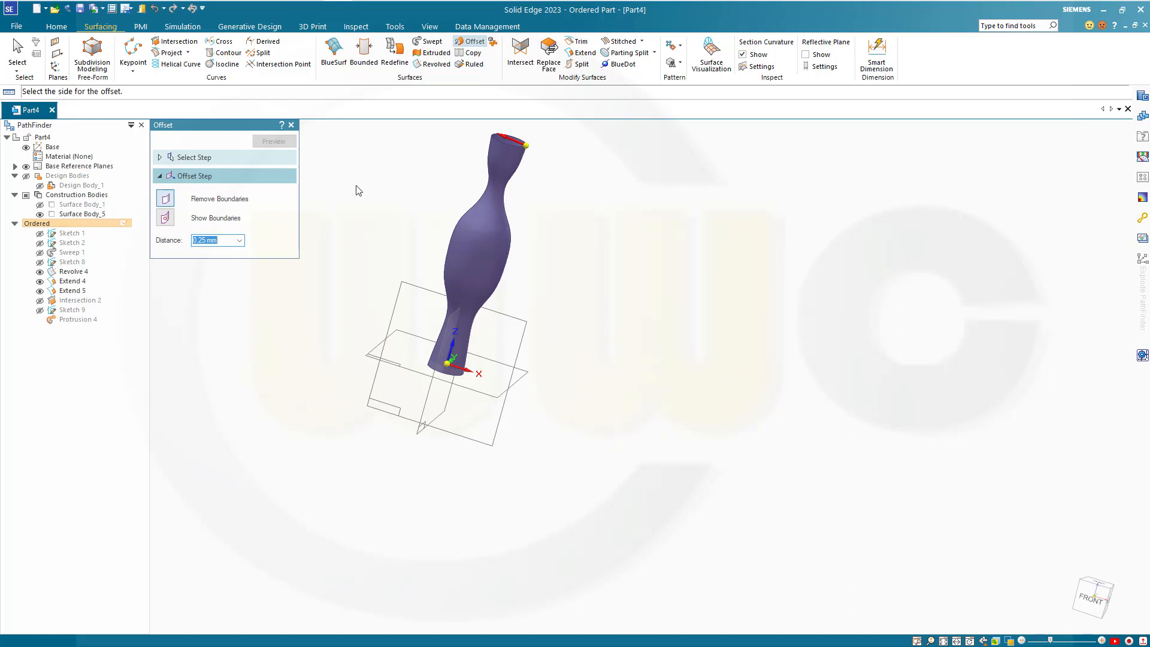
click(378, 160)
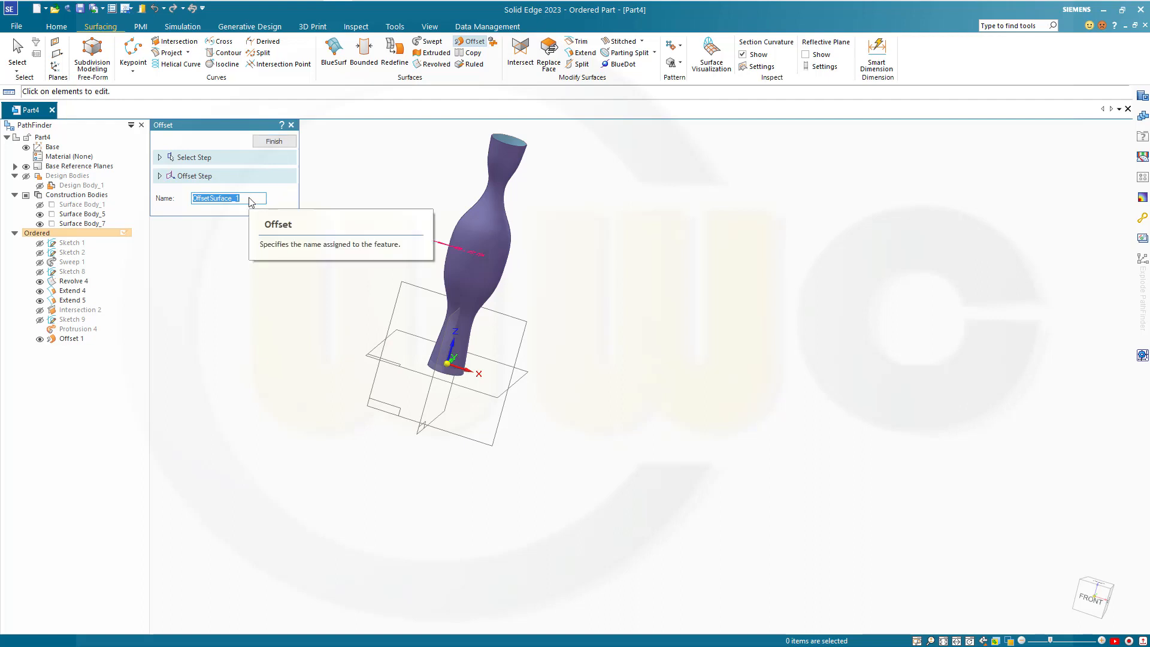
key(BackSpace)
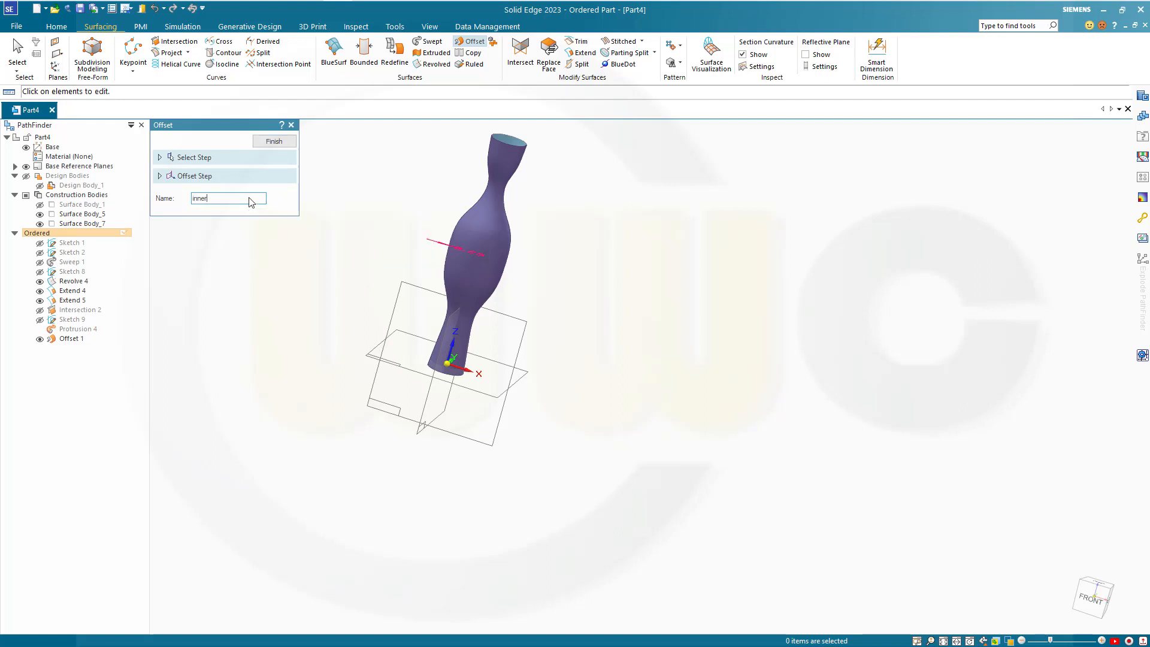
click(269, 143)
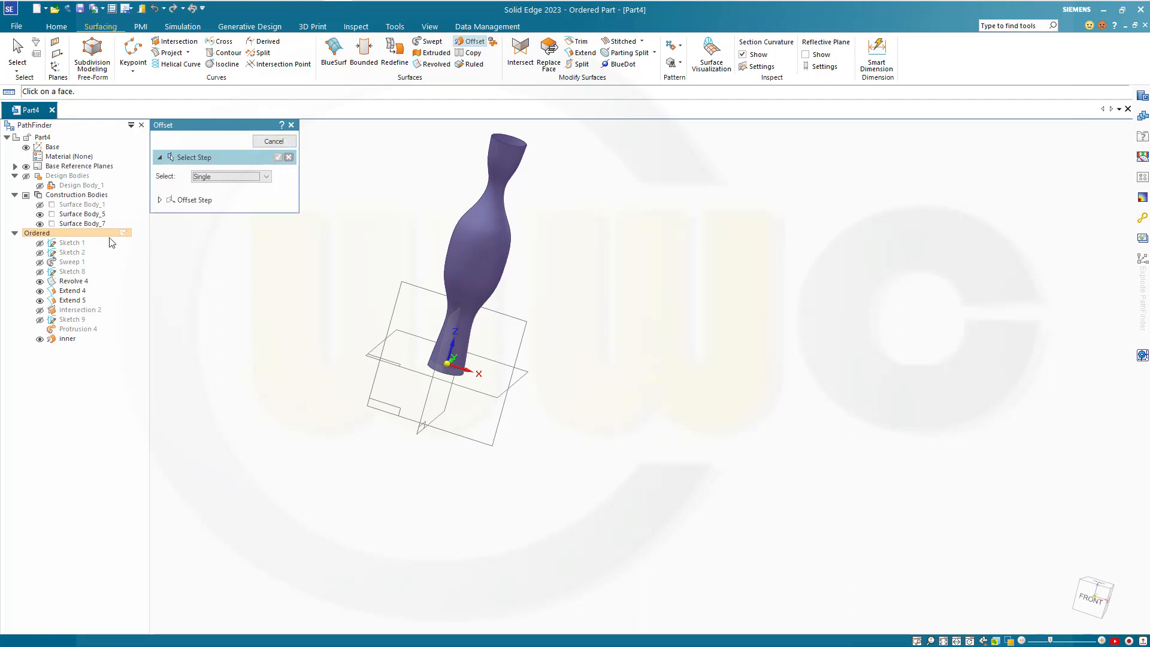
Offset the revolved surface outward by 0.25 mm, name the feature outer and leave the Offset command.
click(469, 255)
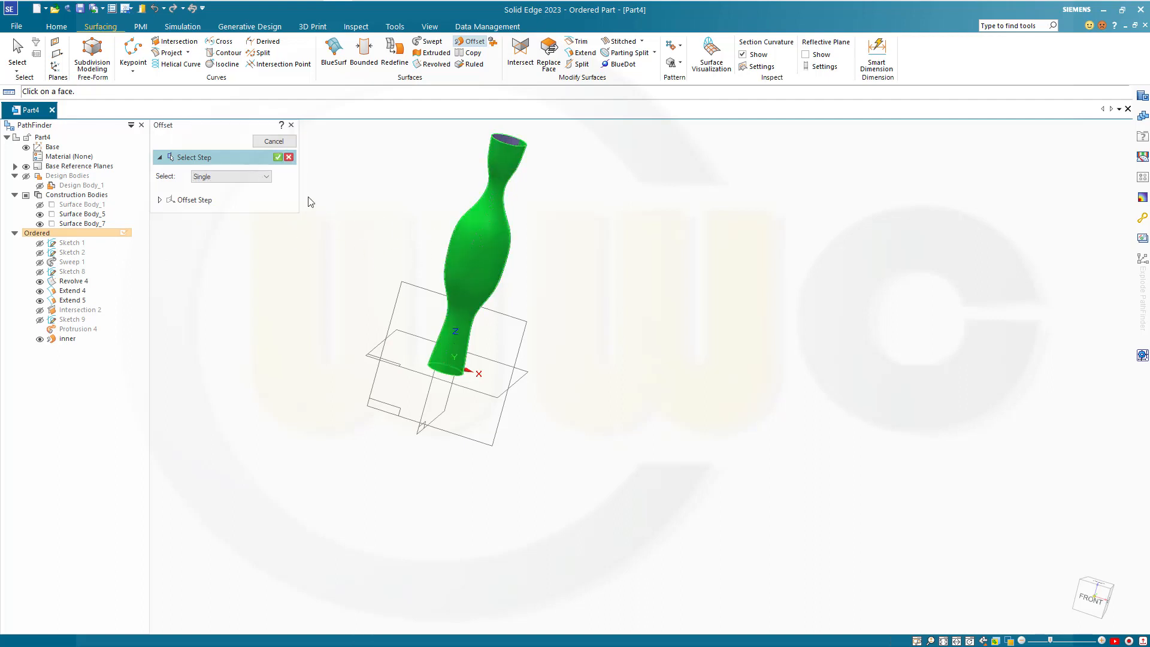
click(278, 157)
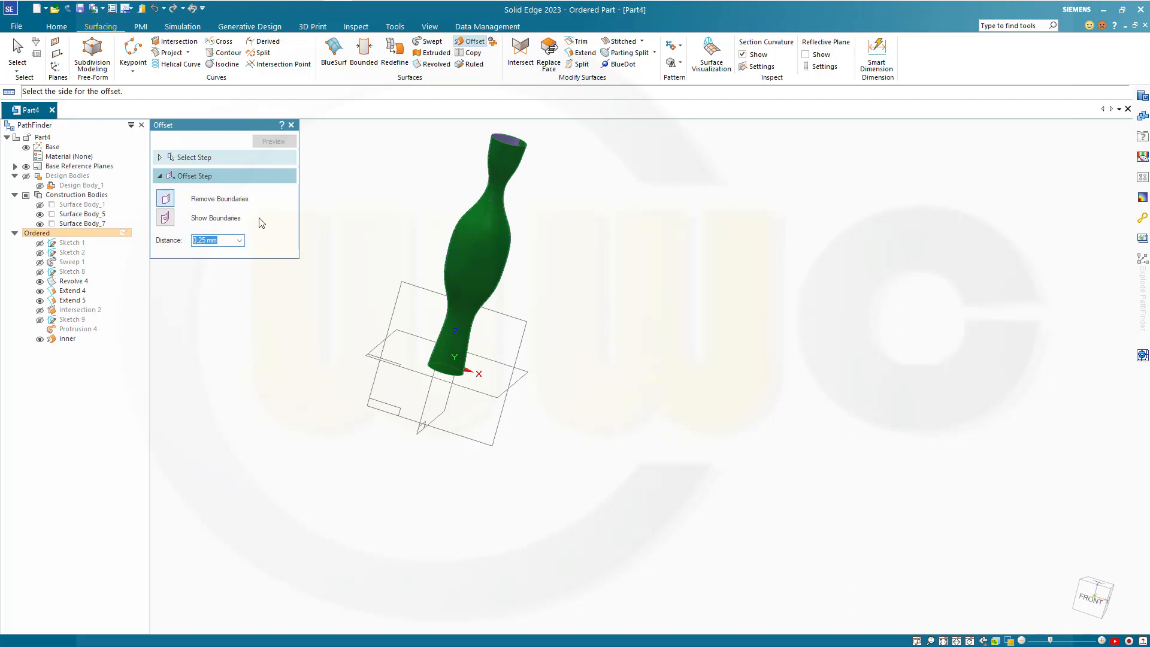
click(638, 310)
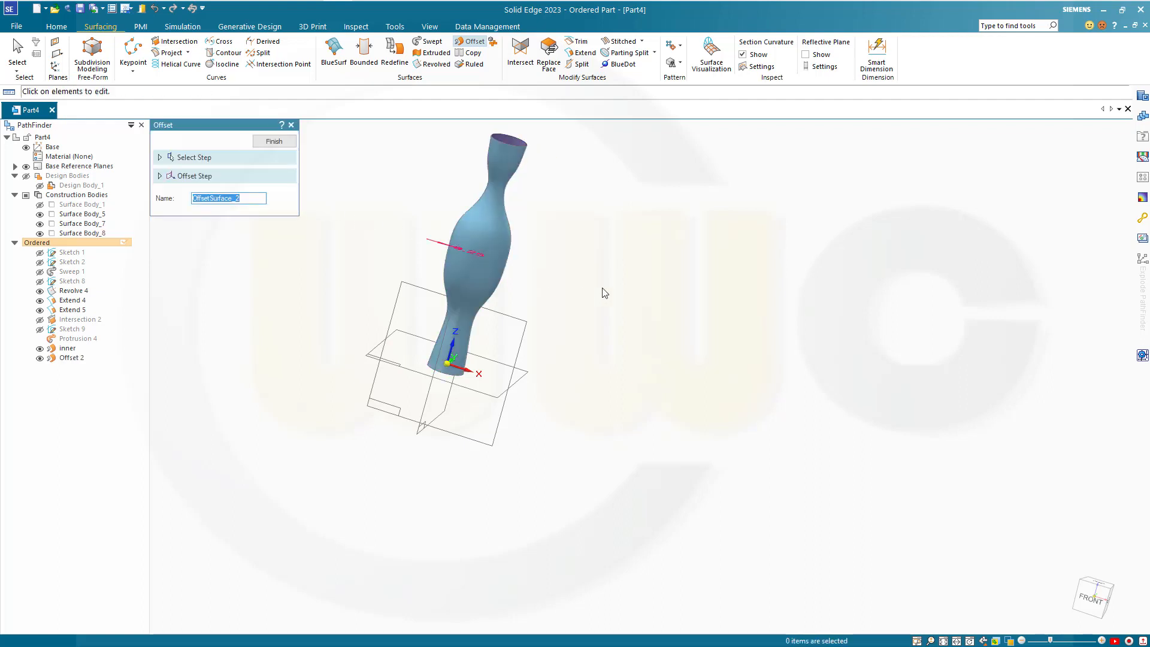
text(outer)
click(270, 143)
click(272, 143)
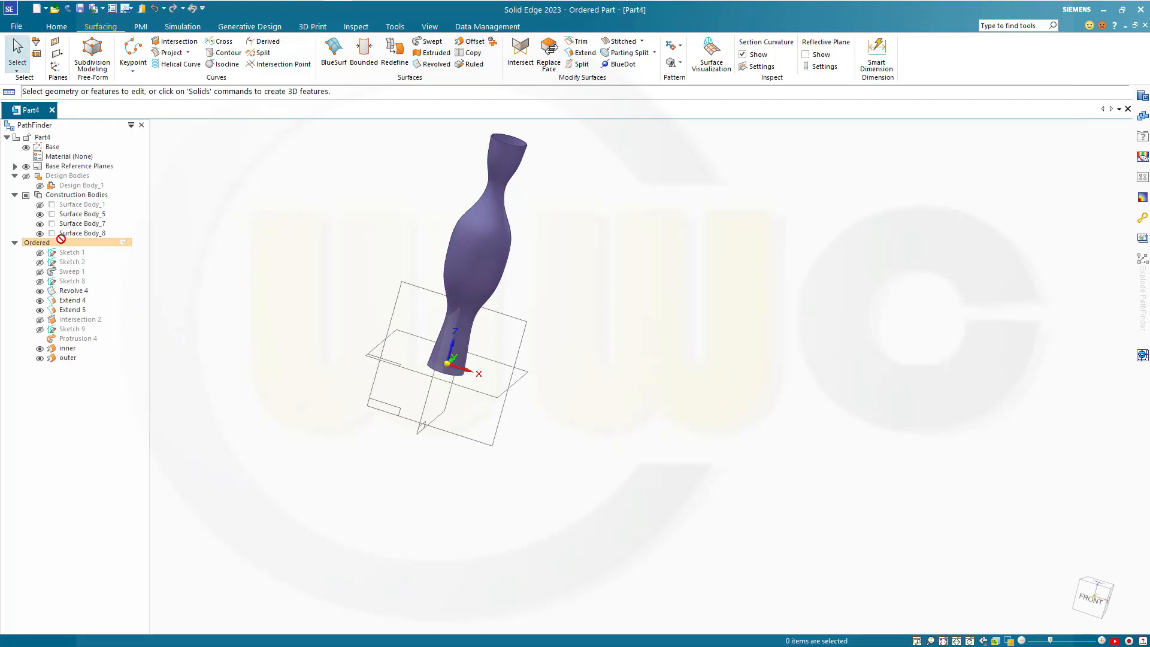
Hide the revolved surface and the outer offset surface, and show the swept wire body.
click(39, 215)
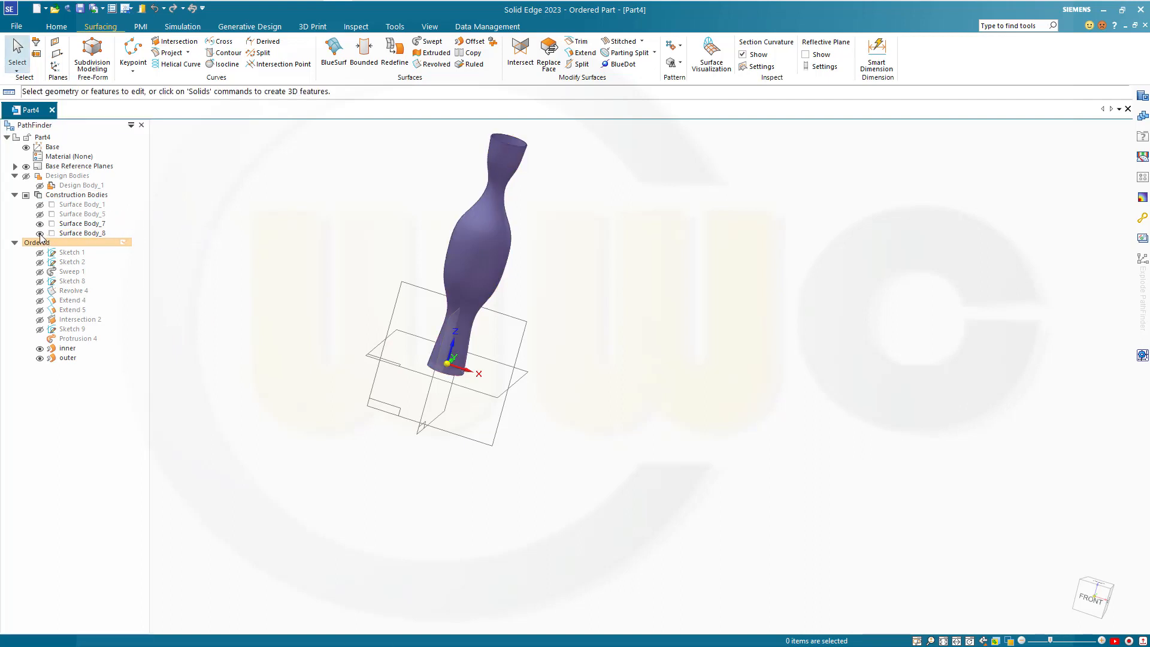
click(39, 359)
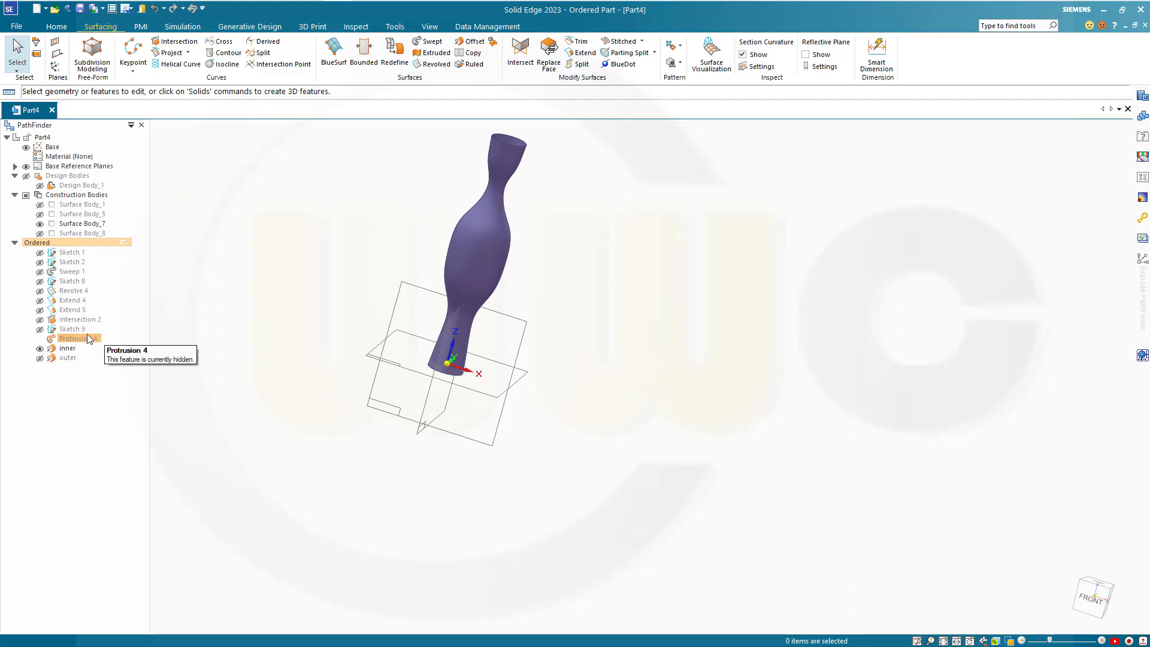
click(40, 186)
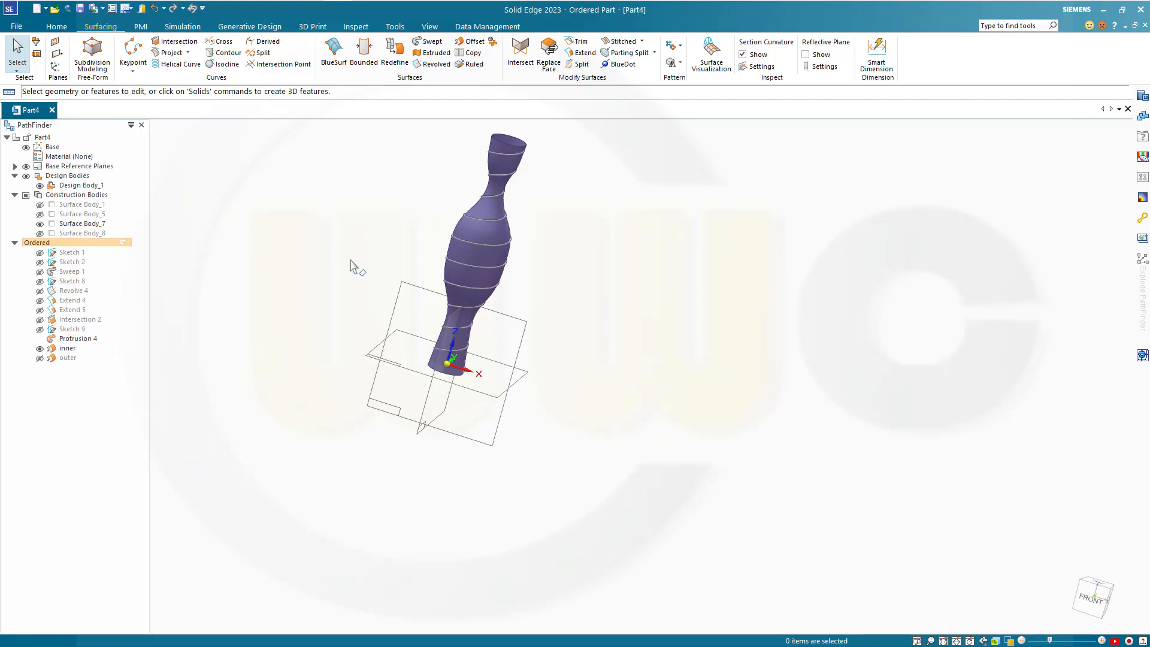
Start a Split with the swept wire body as target and the inner offset surface as tool.
middle_drag(357, 266, 526, 323)
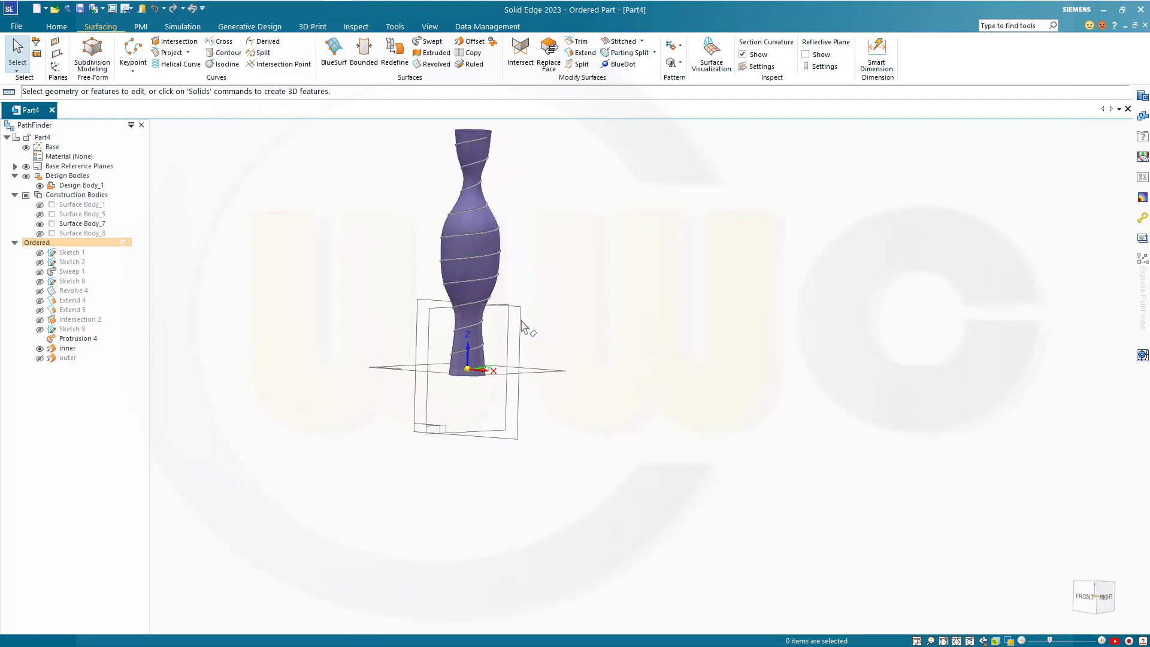
scroll(527, 324, up, 5)
scroll(478, 363, up, 4)
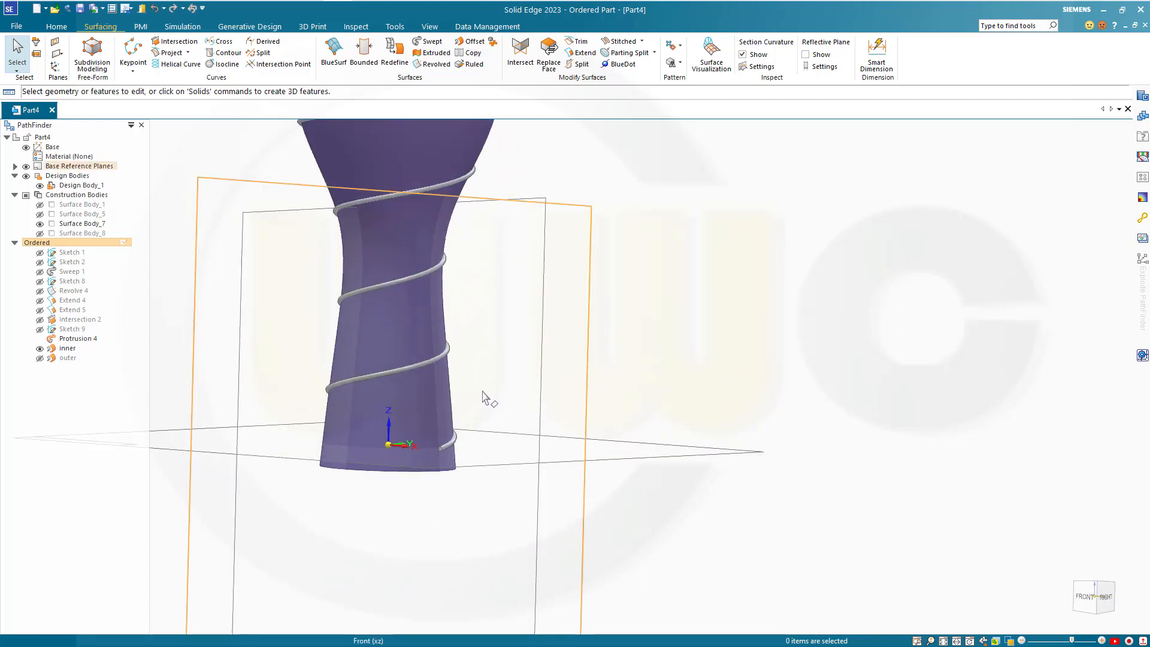
middle_drag(487, 403, 524, 367)
scroll(513, 448, up, 5)
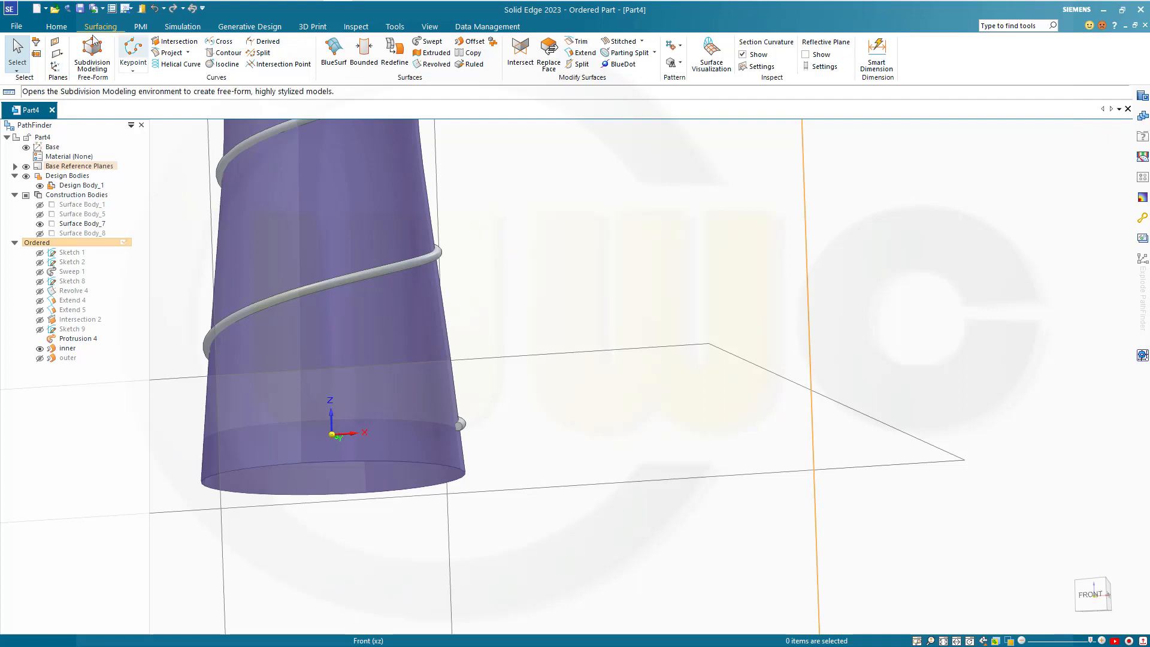
click(57, 26)
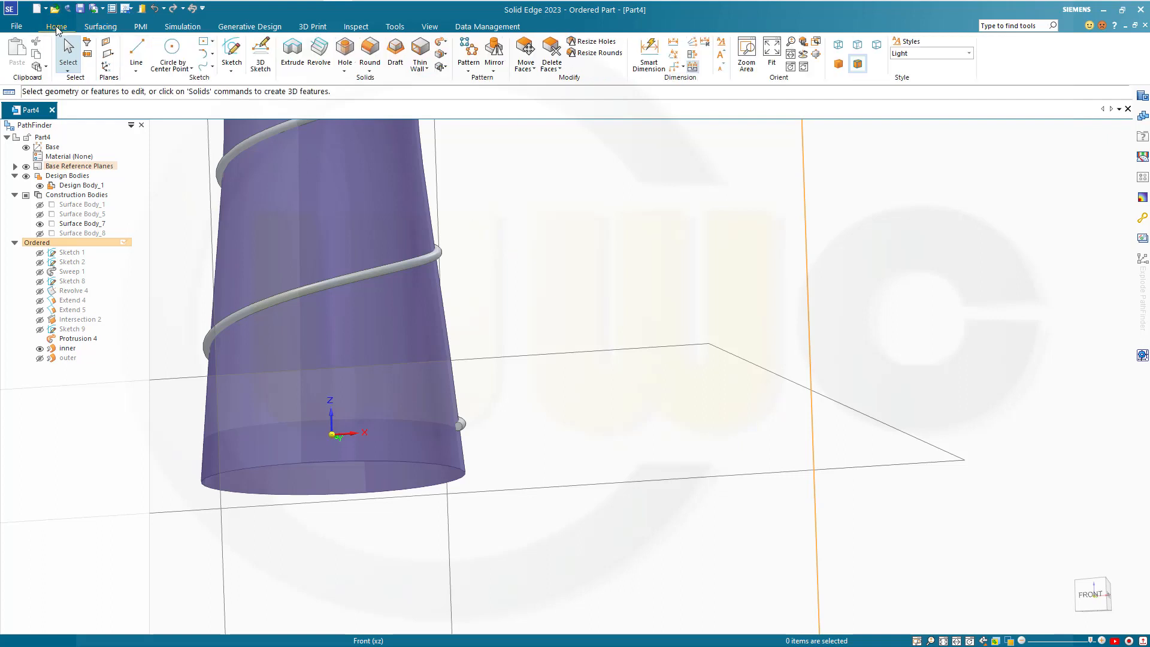
click(441, 66)
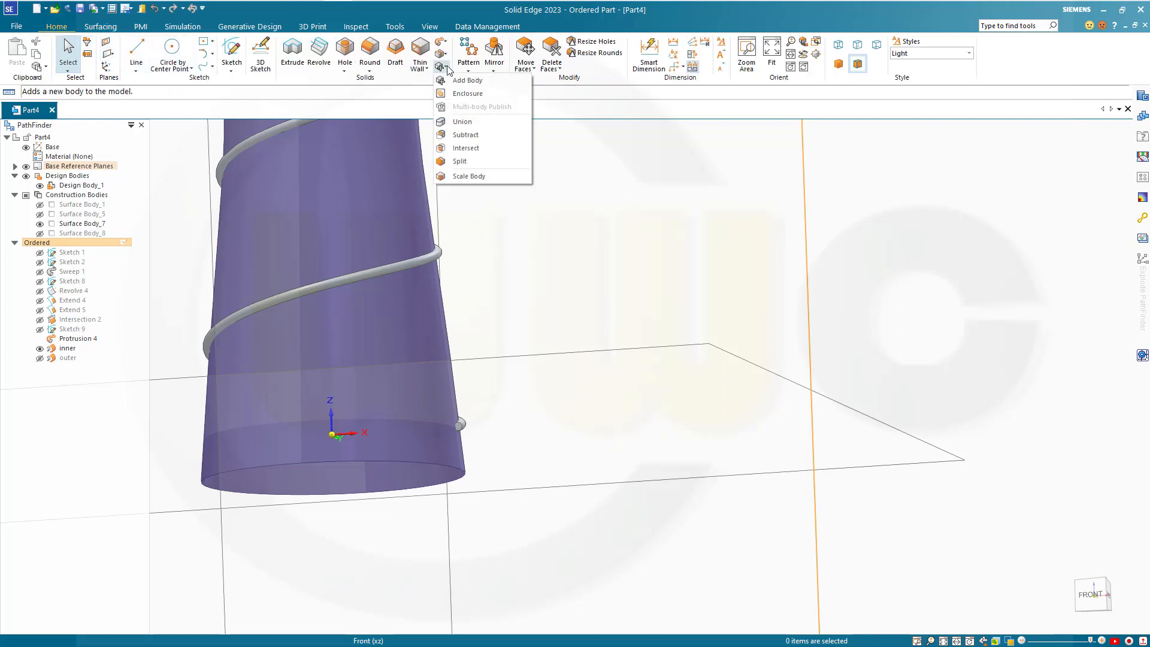
click(462, 162)
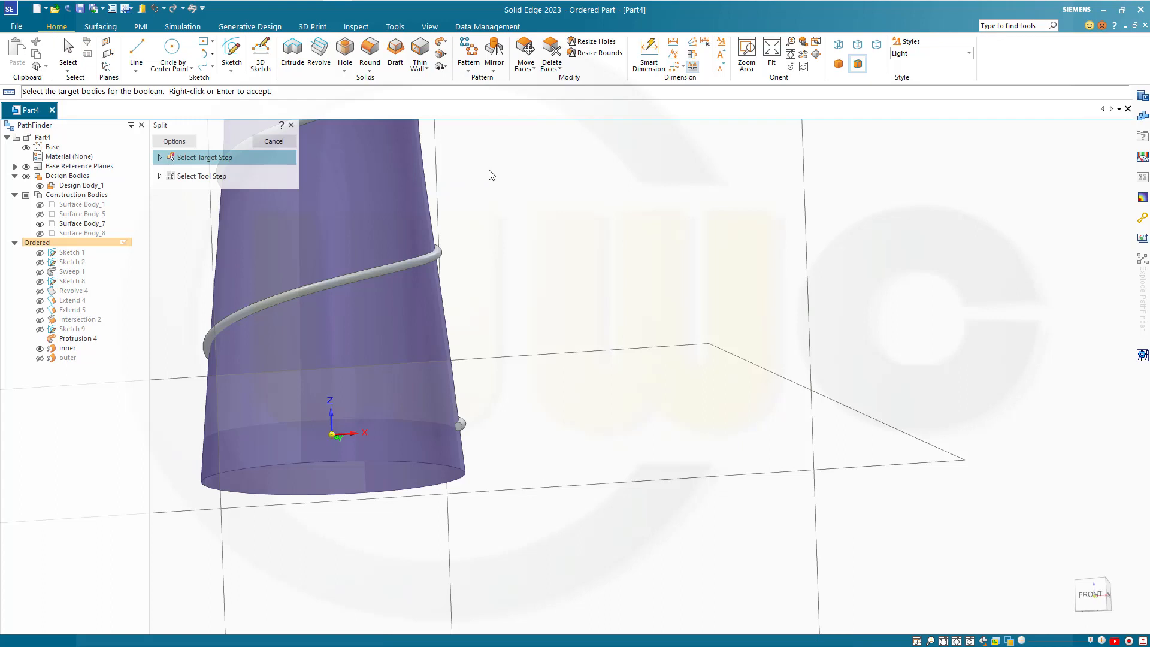
click(412, 266)
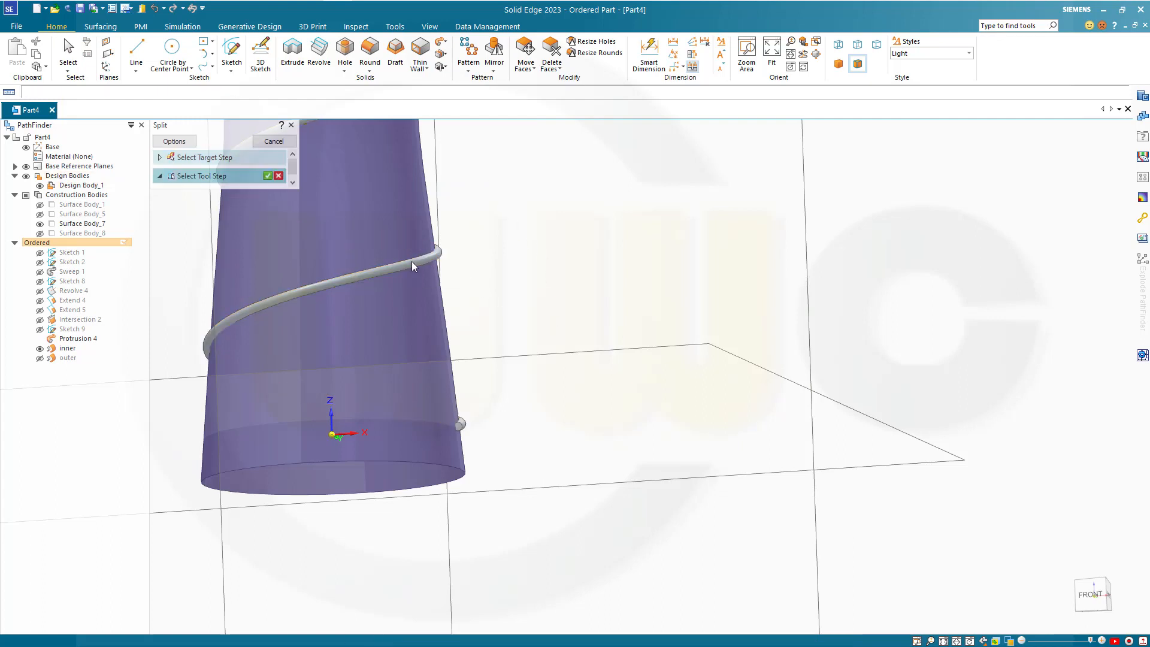
click(412, 264)
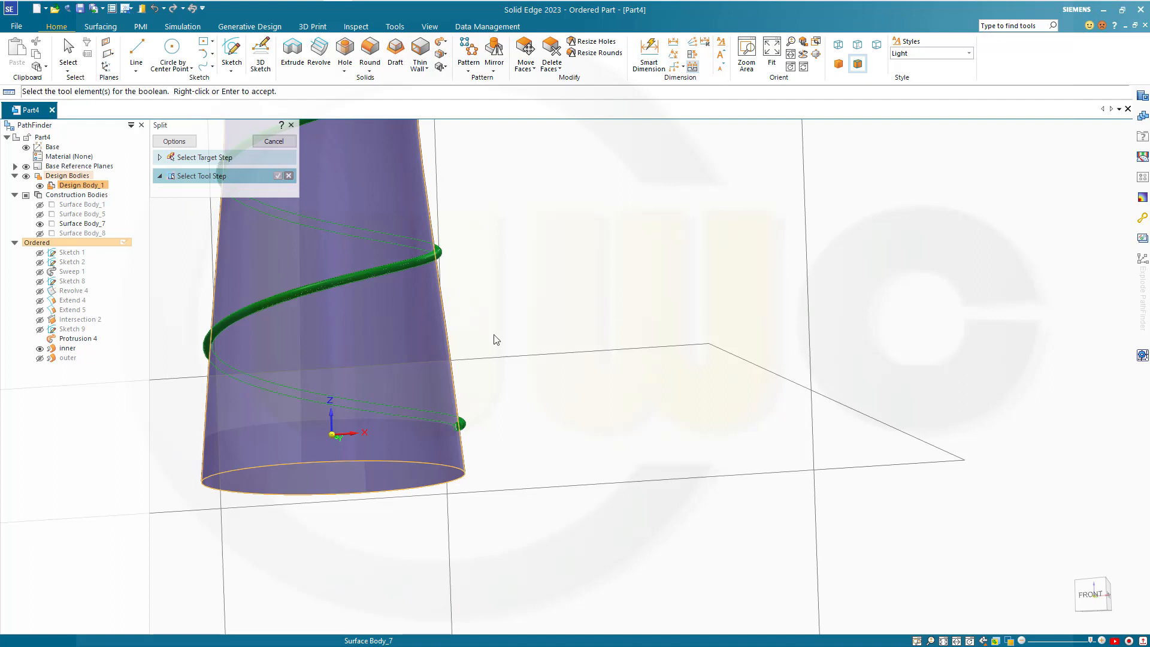
click(413, 457)
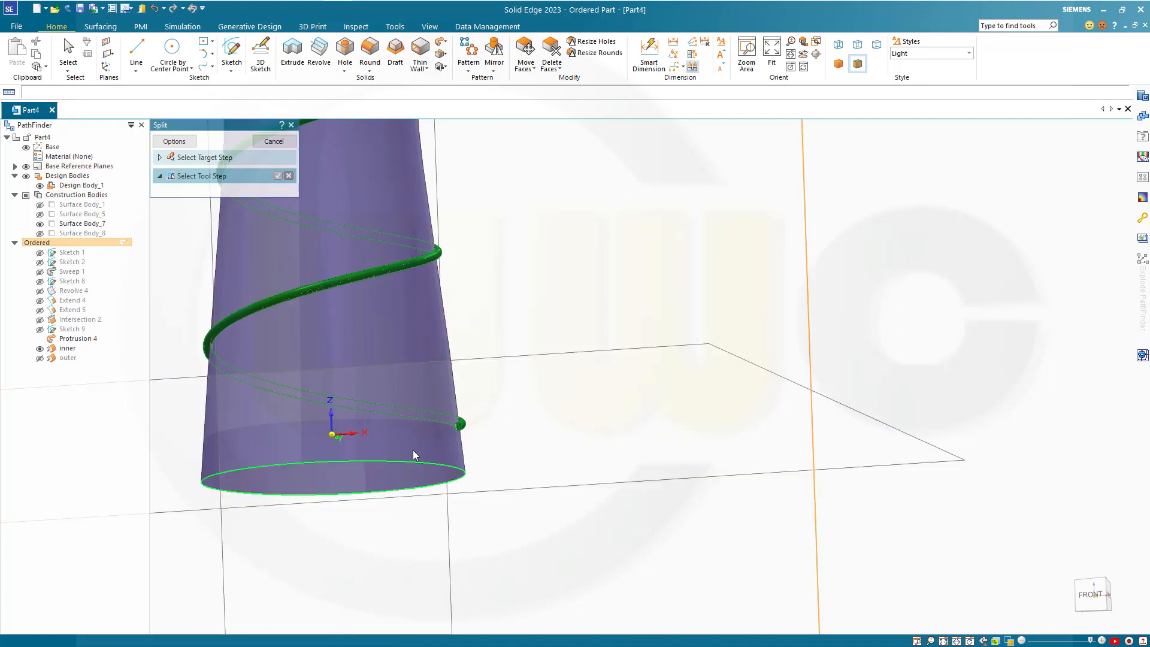
Accept the split output options with multiple design bodies created, finish the split and leave the command.
click(179, 142)
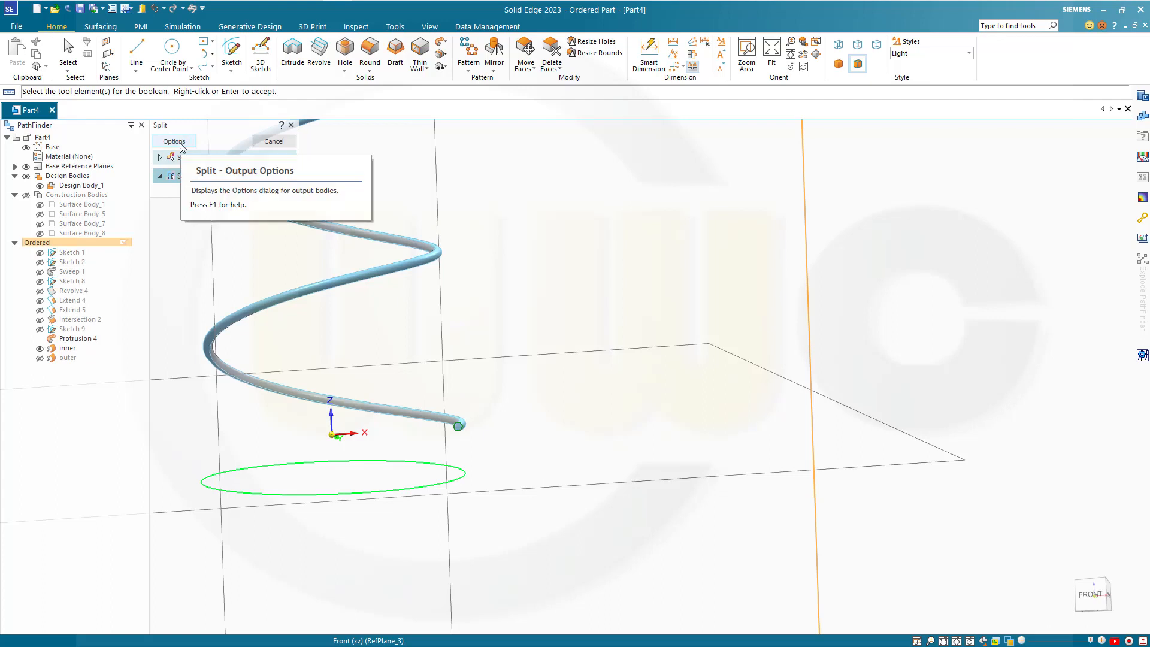
click(180, 142)
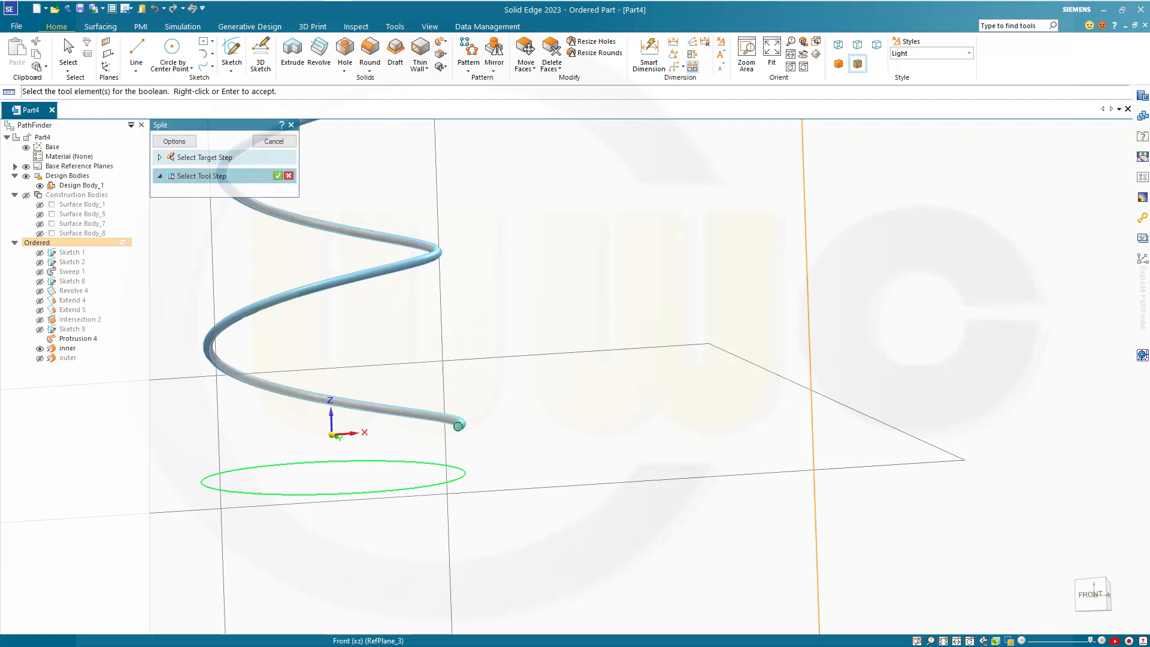
drag(751, 199, 728, 163)
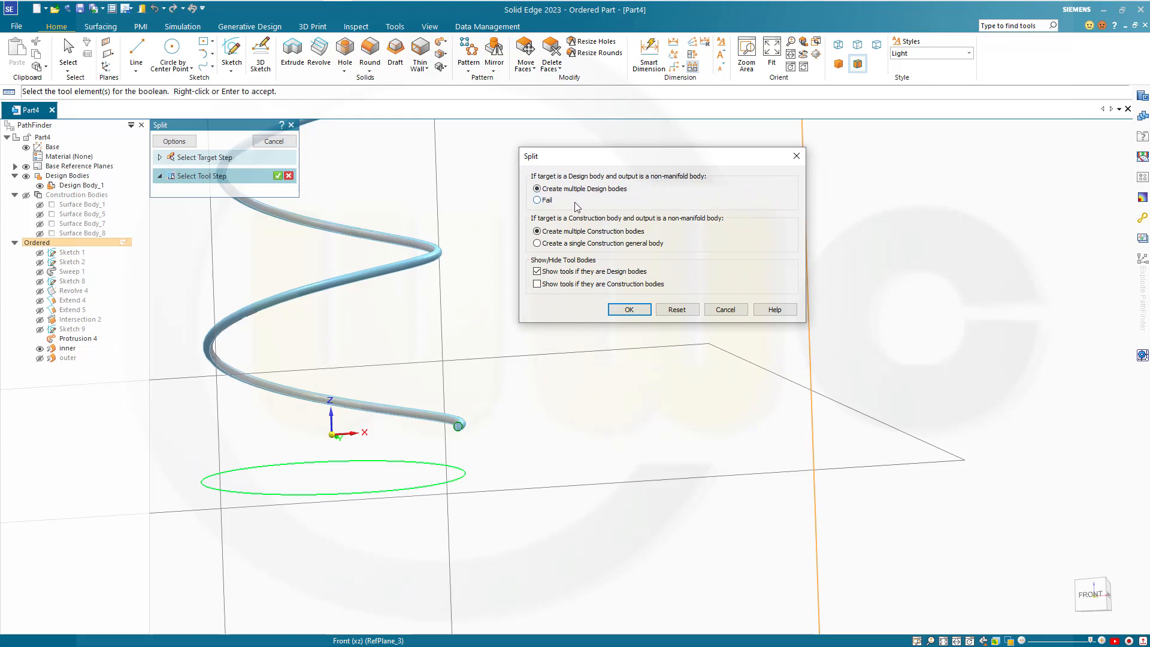
click(629, 310)
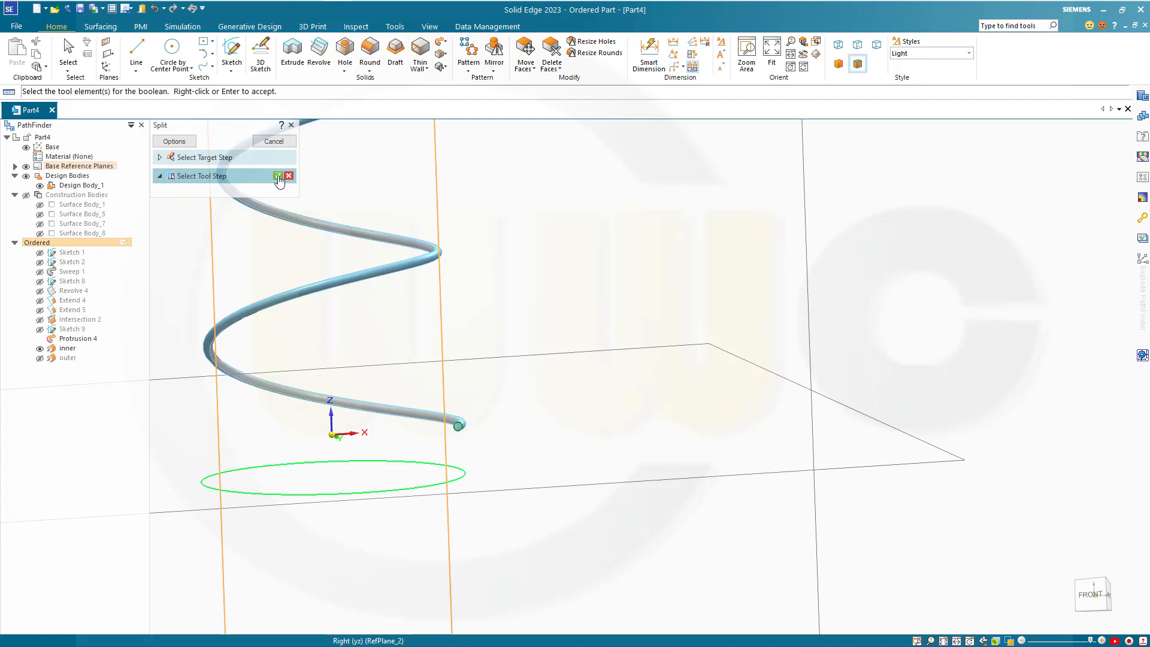
click(278, 176)
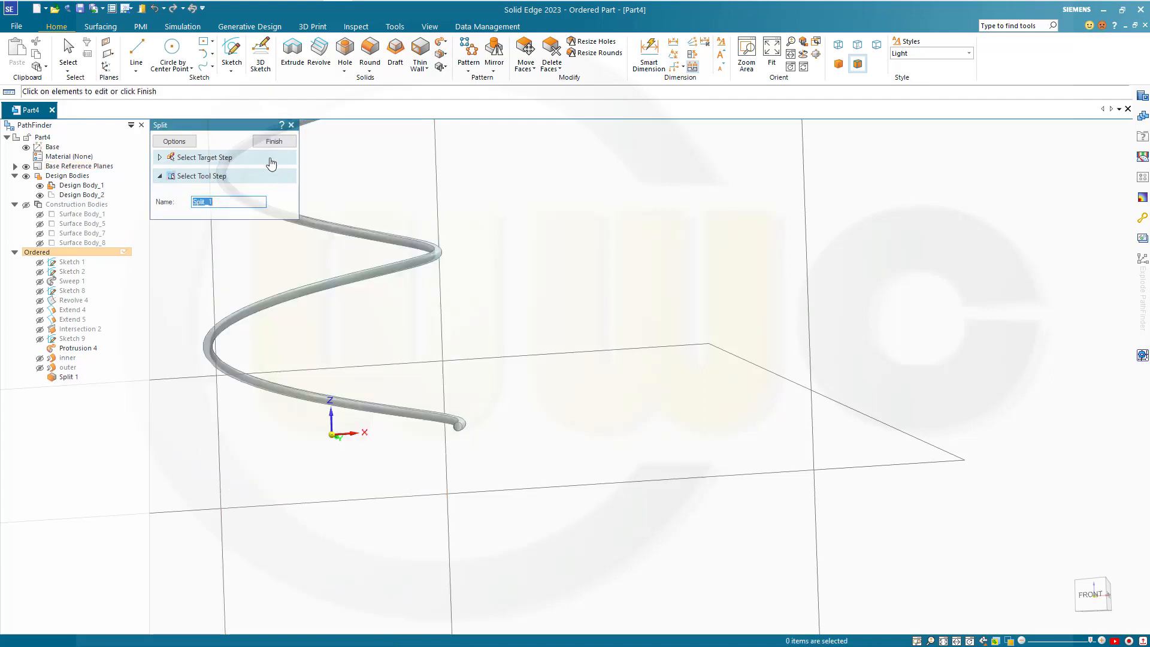
click(275, 143)
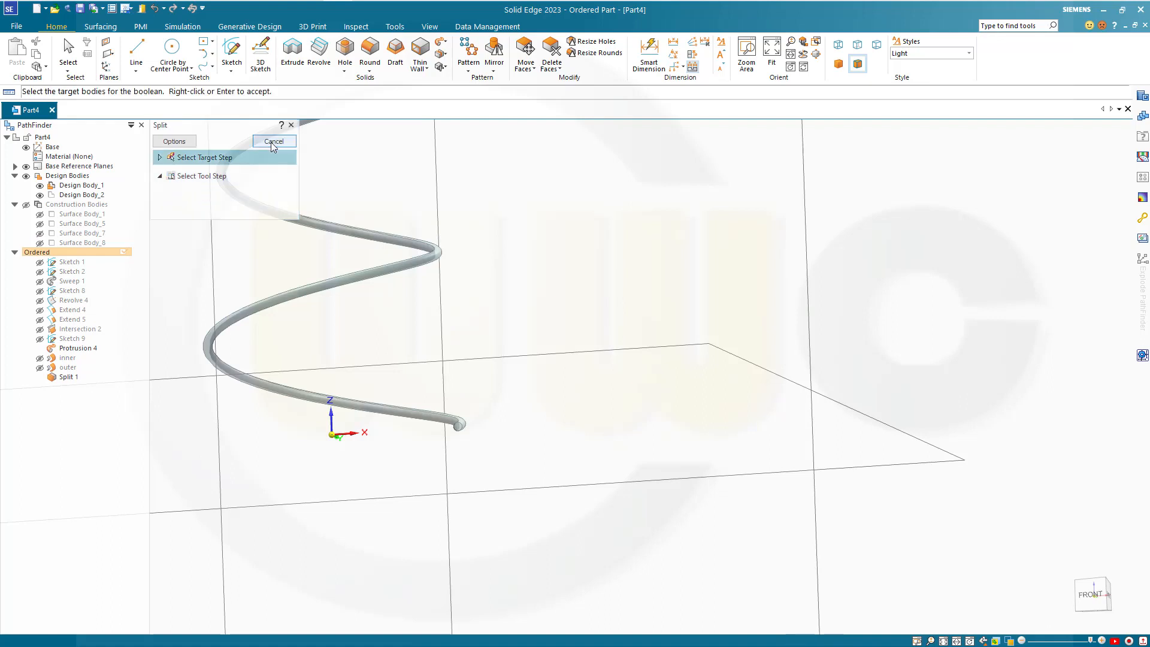
click(274, 143)
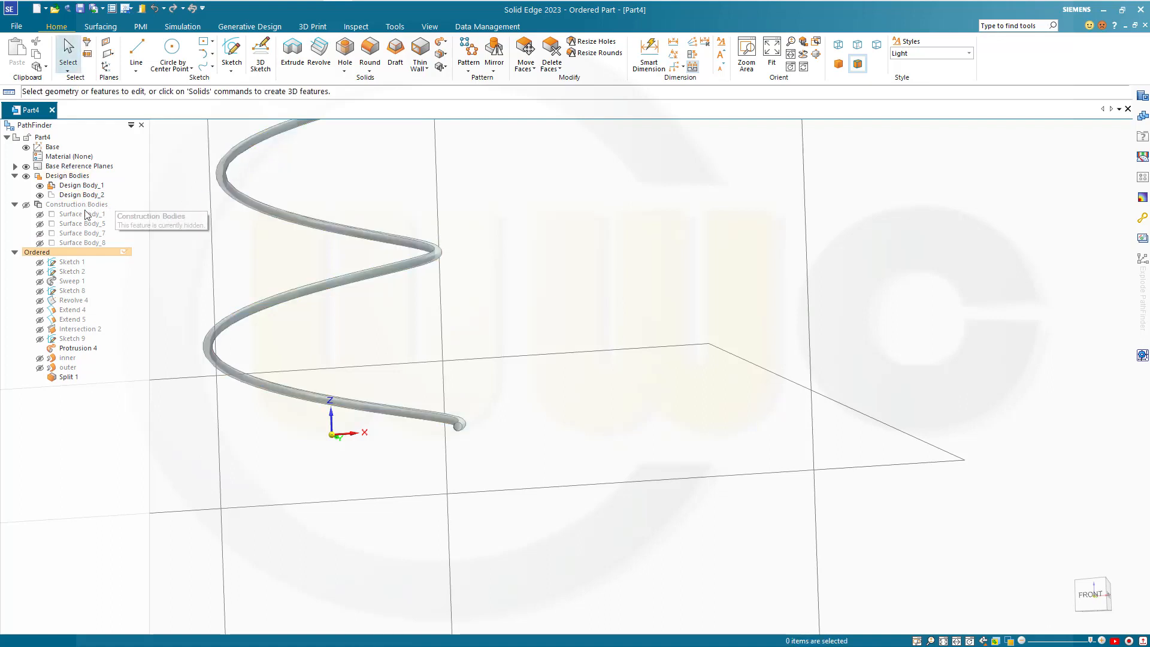
Hide Design Body_1 and switch between the outer and inner offset surfaces to compare them with the remaining wire body.
click(40, 187)
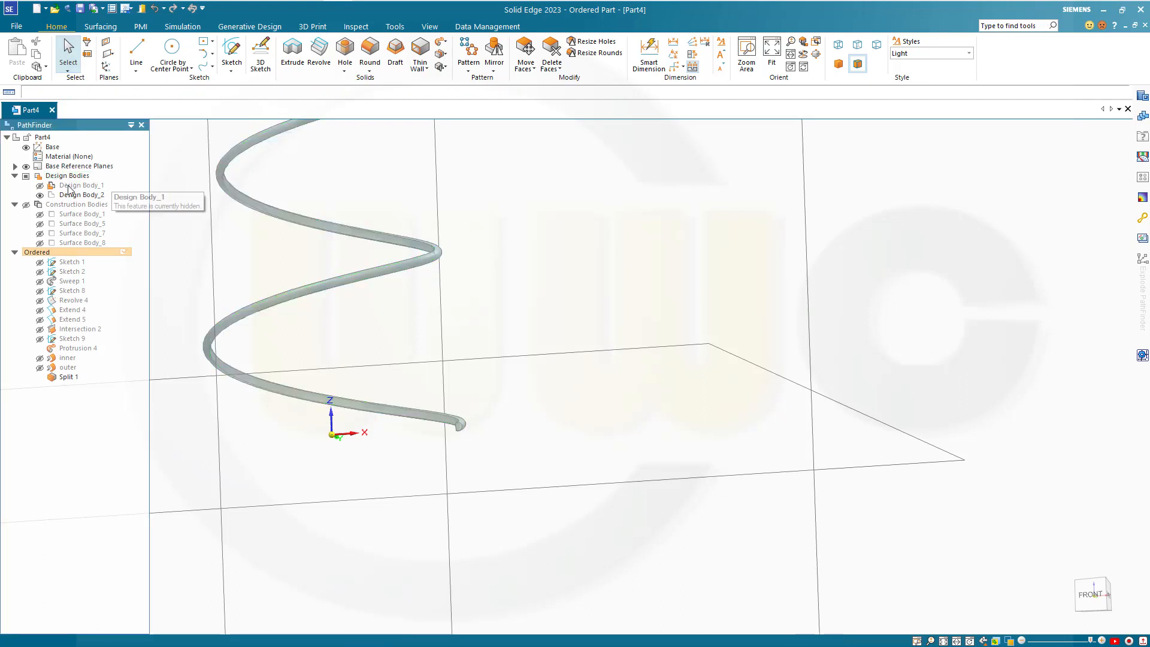
scroll(235, 279, up, 1)
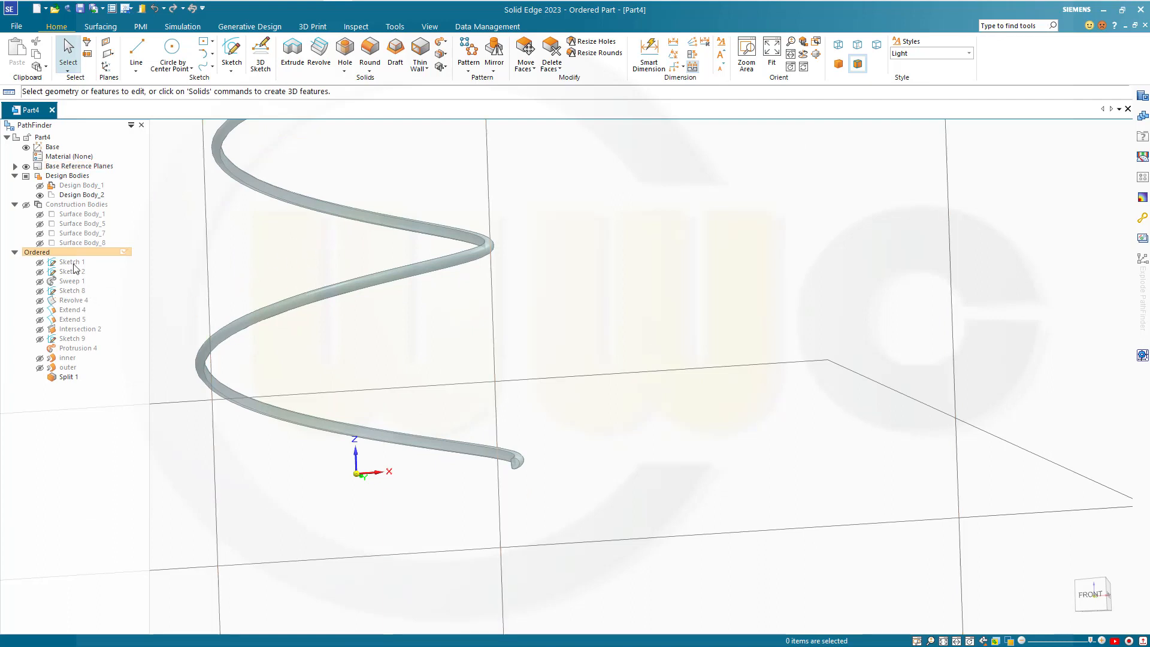
click(40, 242)
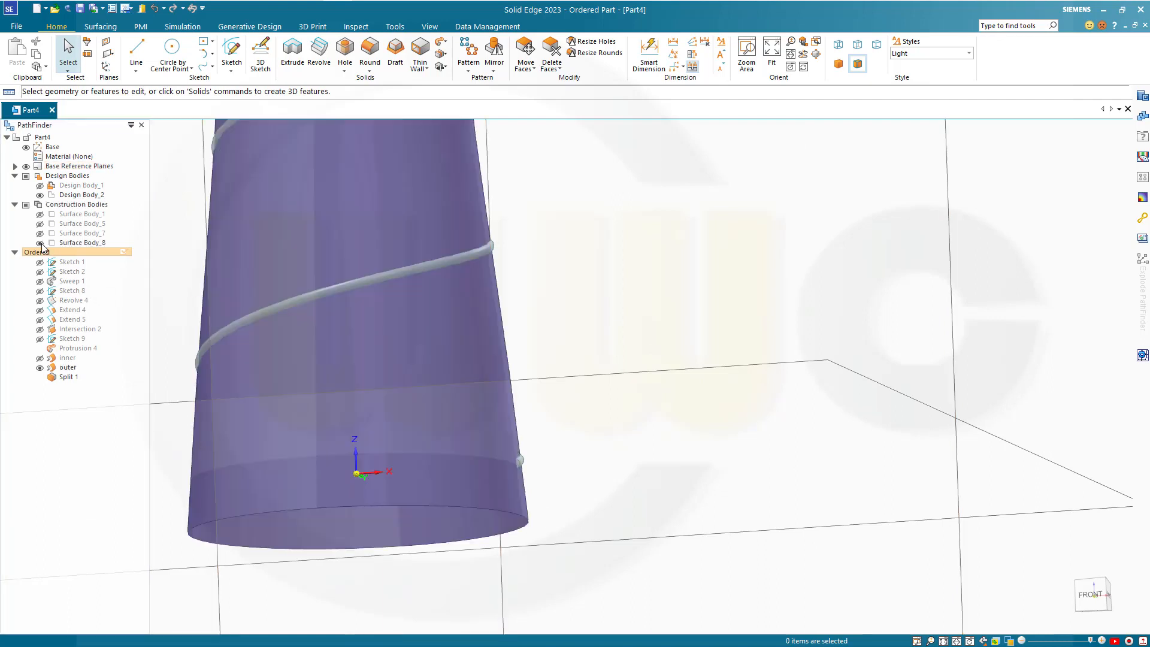
click(41, 242)
click(40, 243)
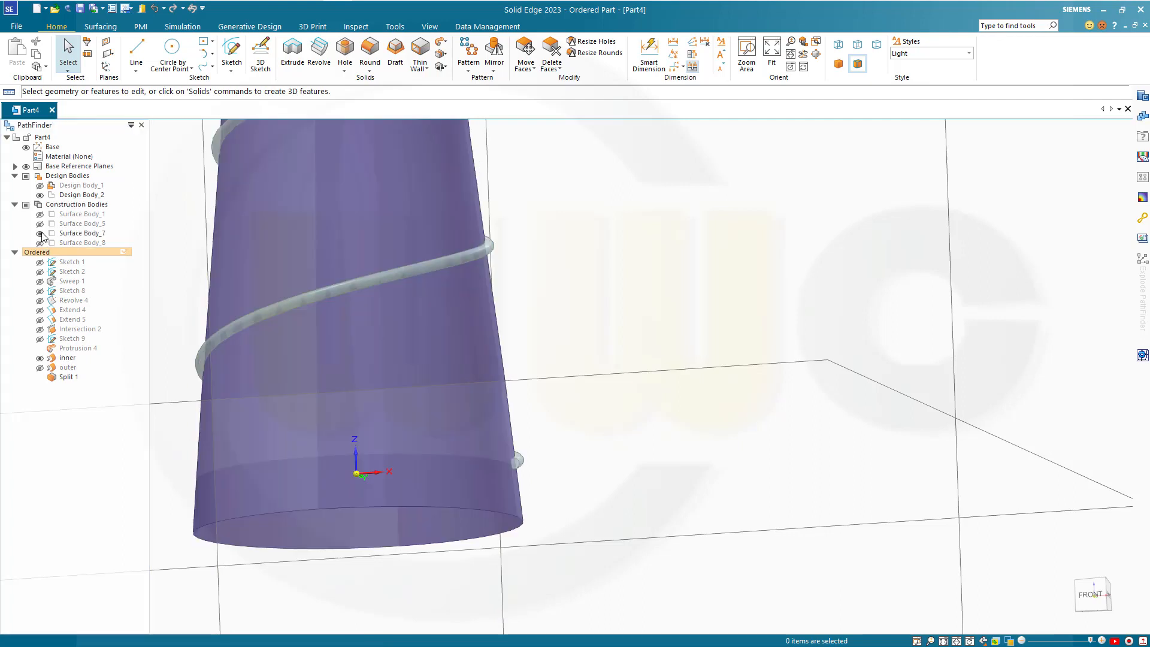
Show the outer offset surface and split Design Body_2 with it as the tool, then leave the Split command.
click(40, 243)
click(40, 243)
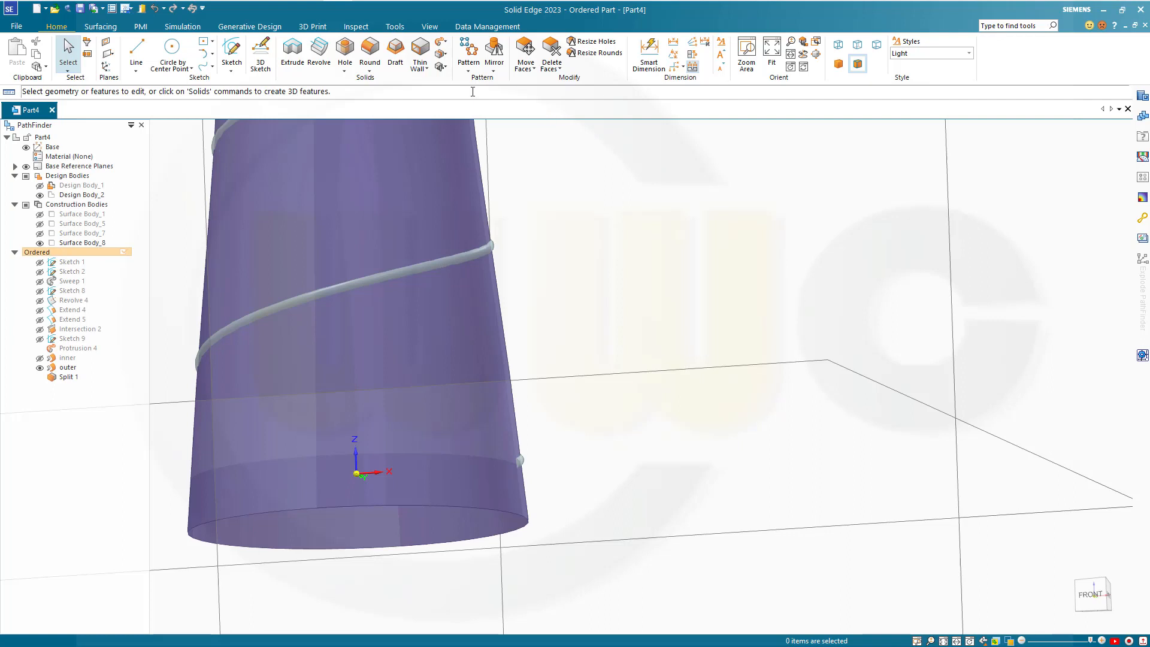
click(443, 66)
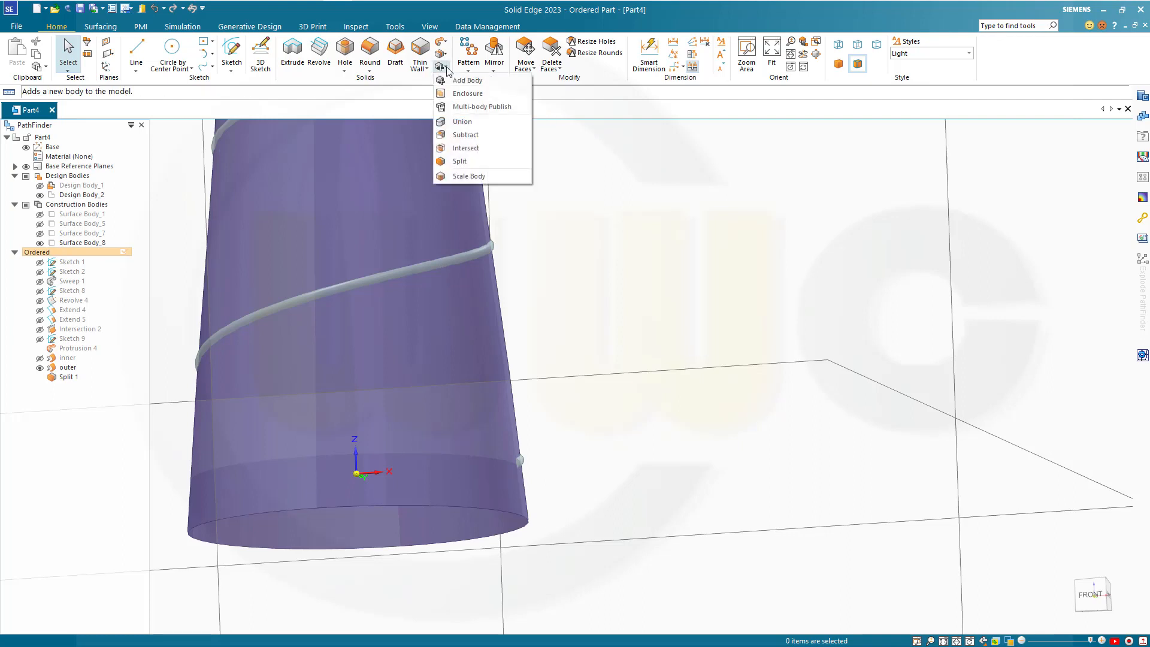
click(459, 161)
click(453, 260)
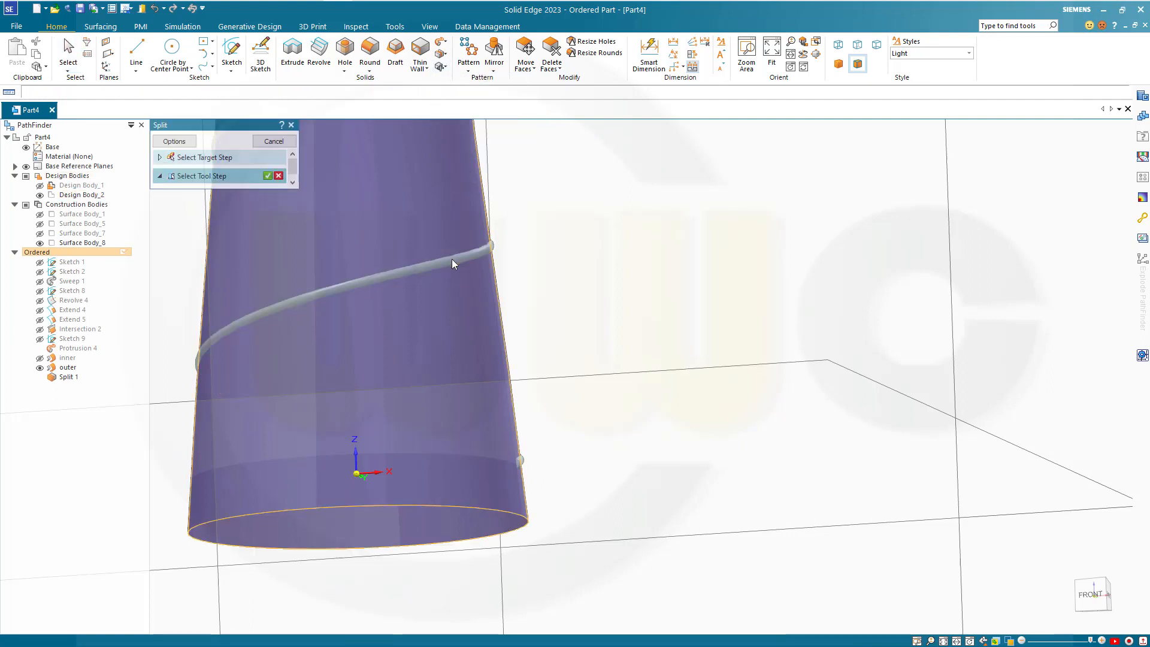
click(390, 340)
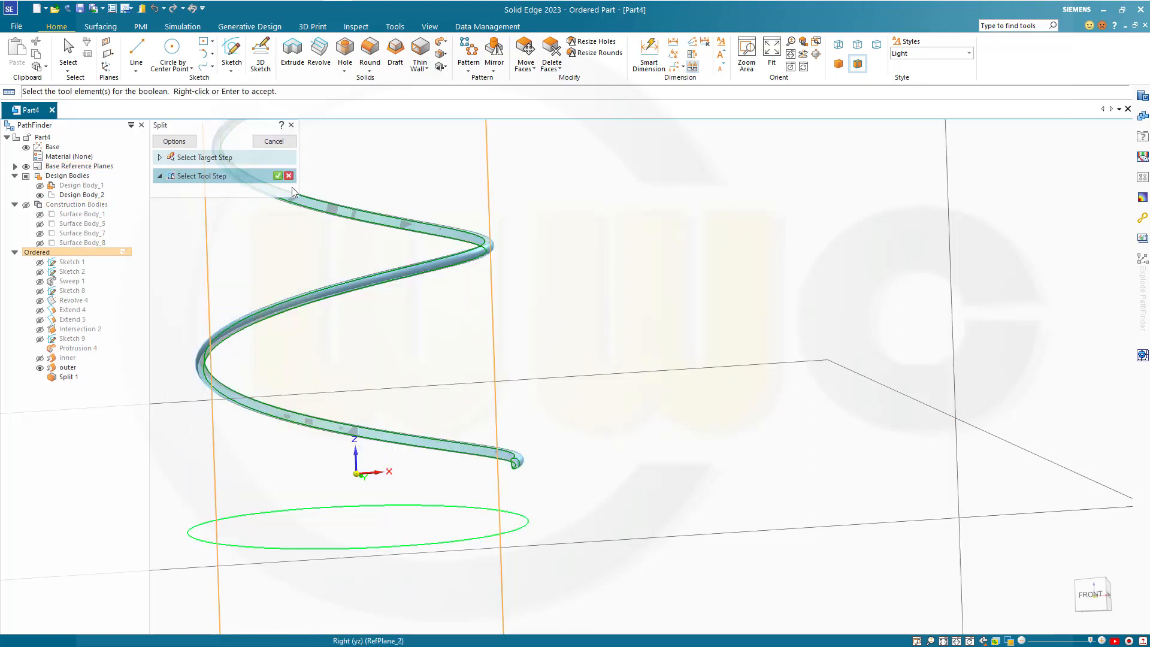
click(278, 176)
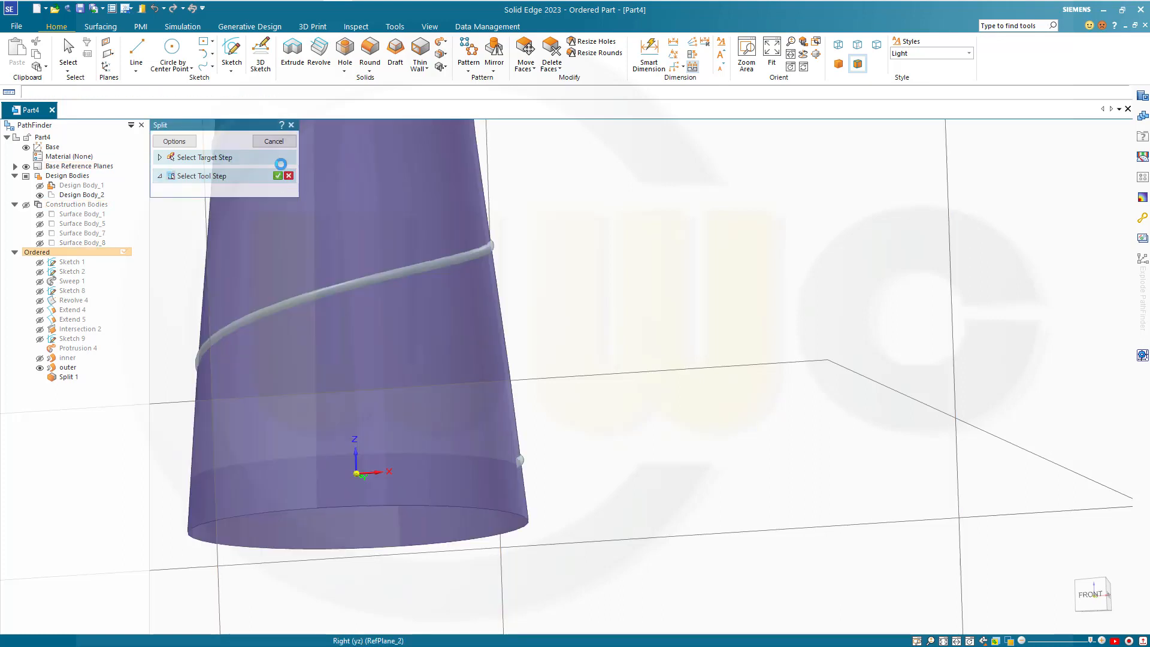
click(273, 140)
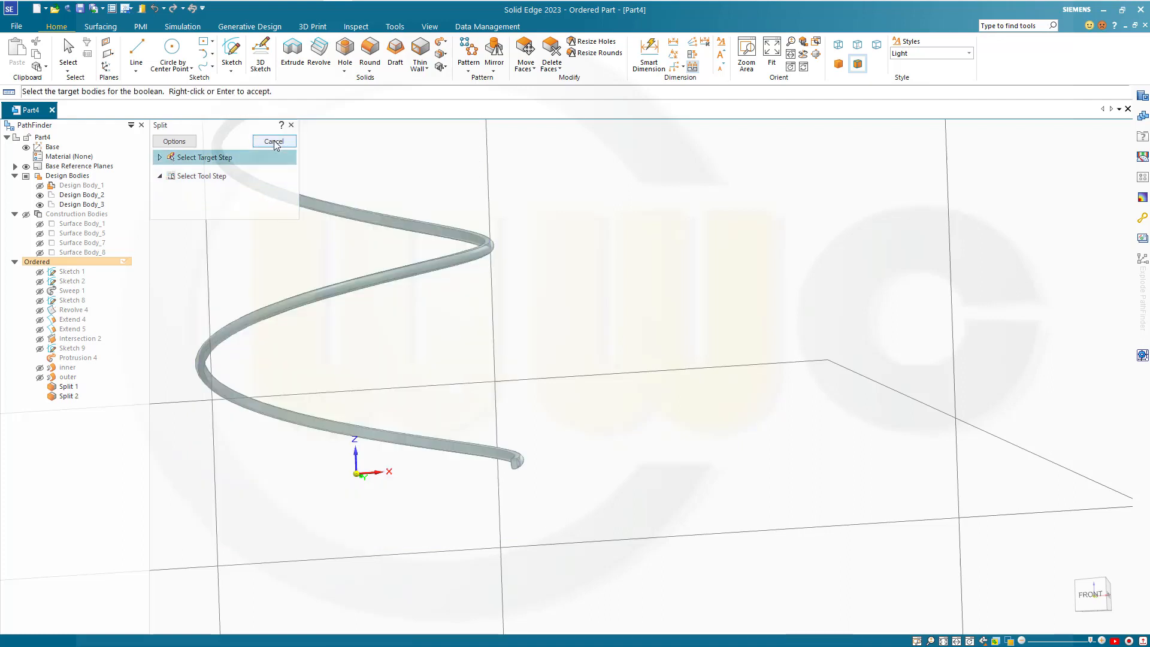
click(275, 140)
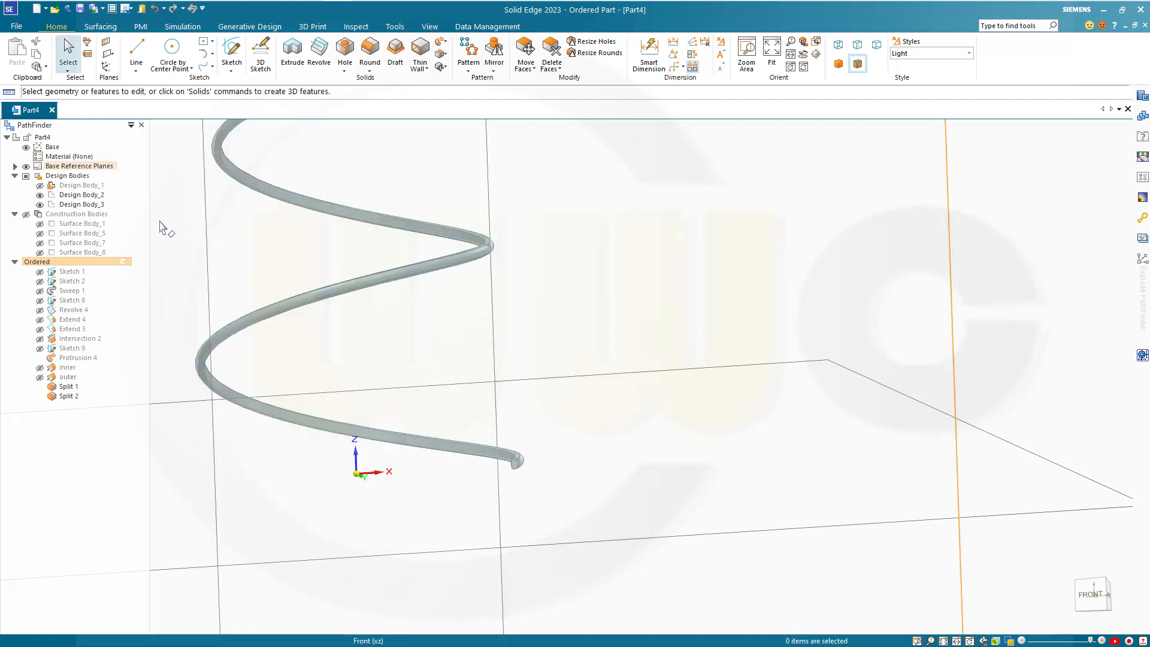
Hide Design Body_3 and make Design Body_2 the active body.
click(40, 204)
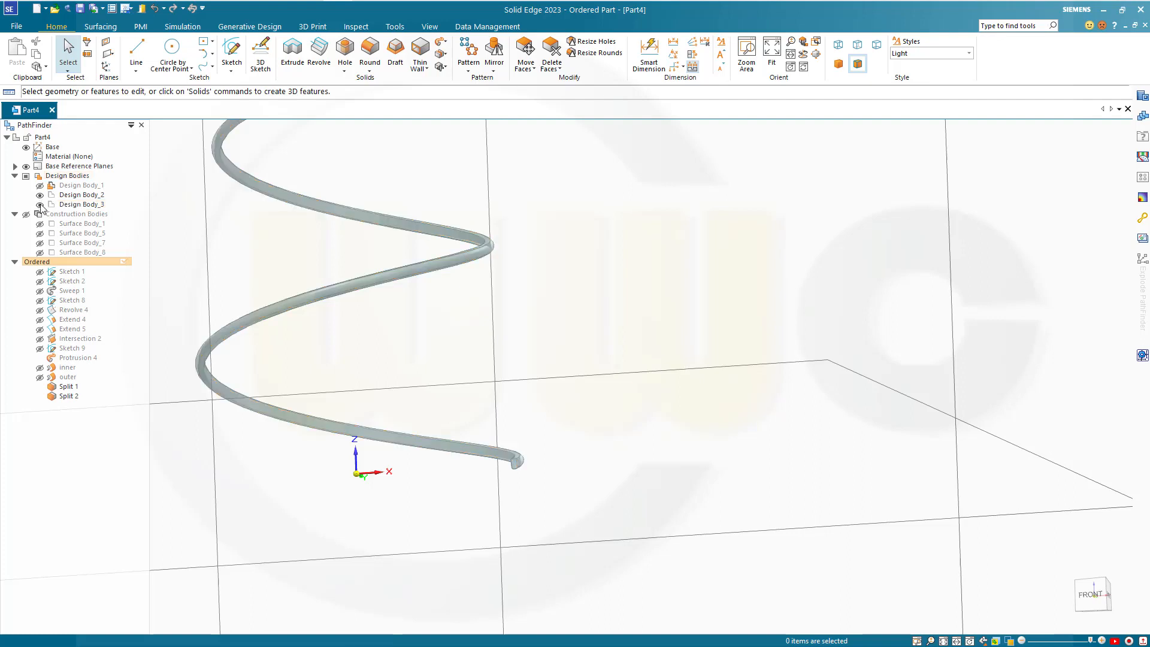
double_click(71, 196)
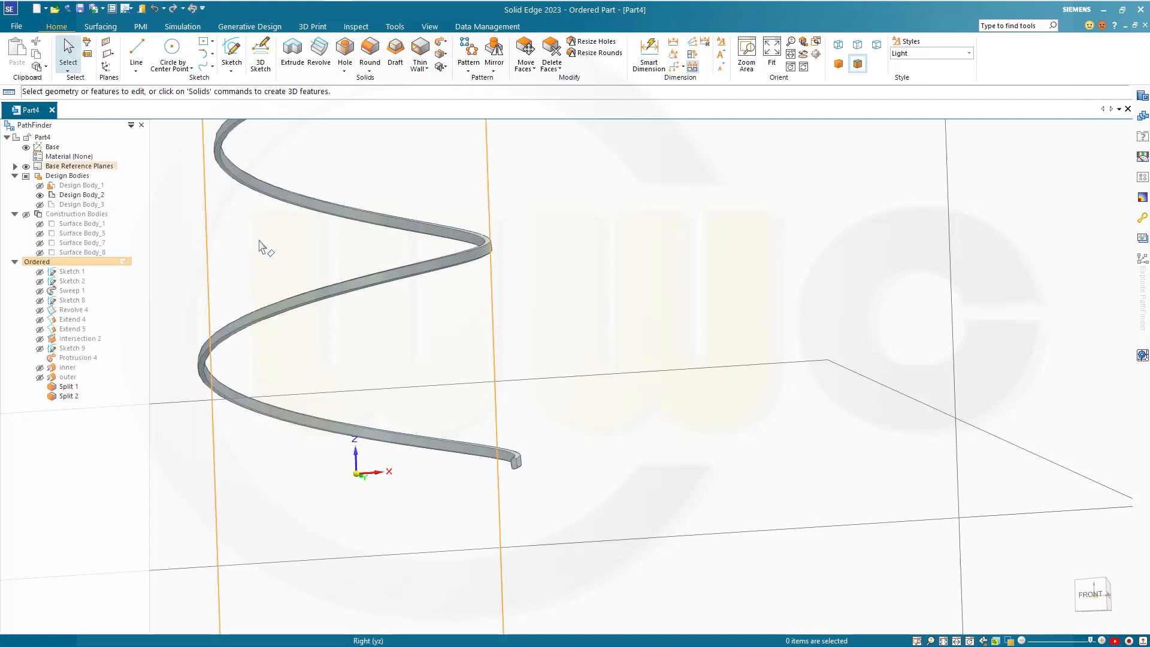
scroll(313, 288, down, 5)
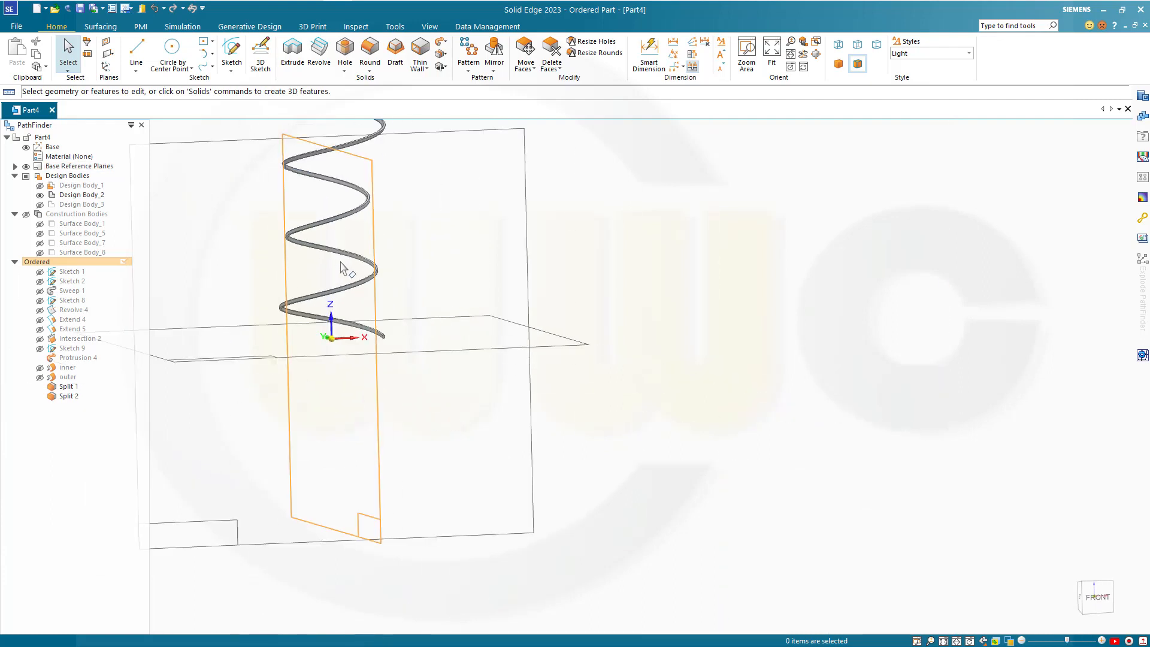
scroll(347, 225, down, 3)
shift+middle_drag(336, 176, 274, 298)
scroll(424, 355, down, 2)
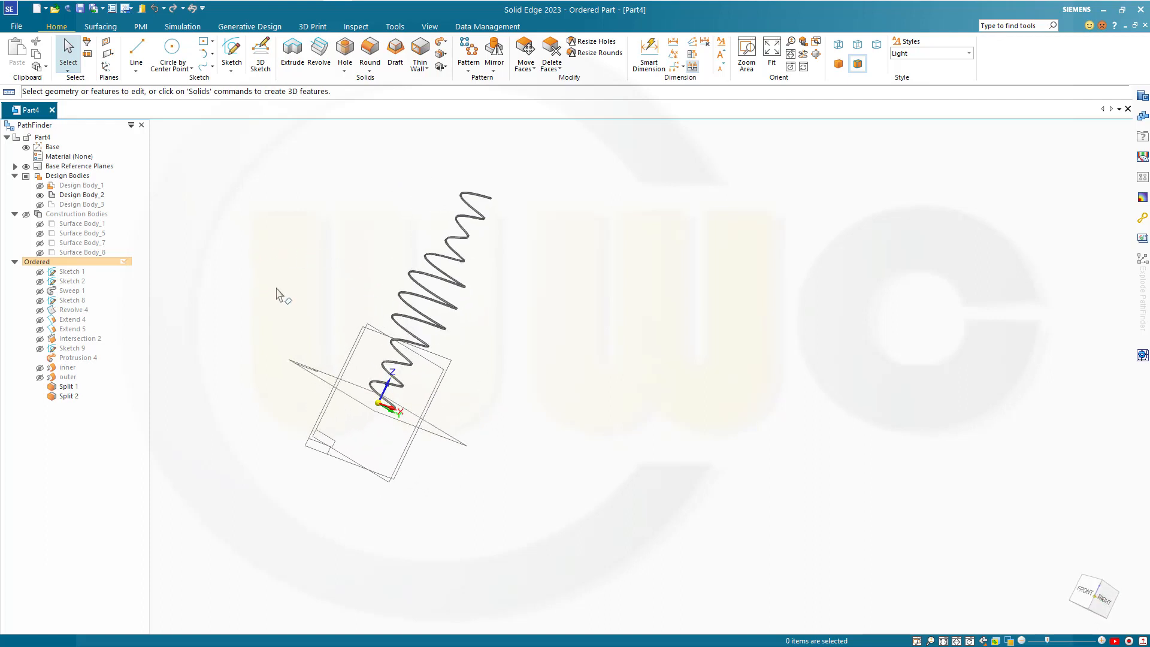
Mirror a copy of the trimmed wire body Design Body_2 about the Front (xz) reference plane.
click(495, 66)
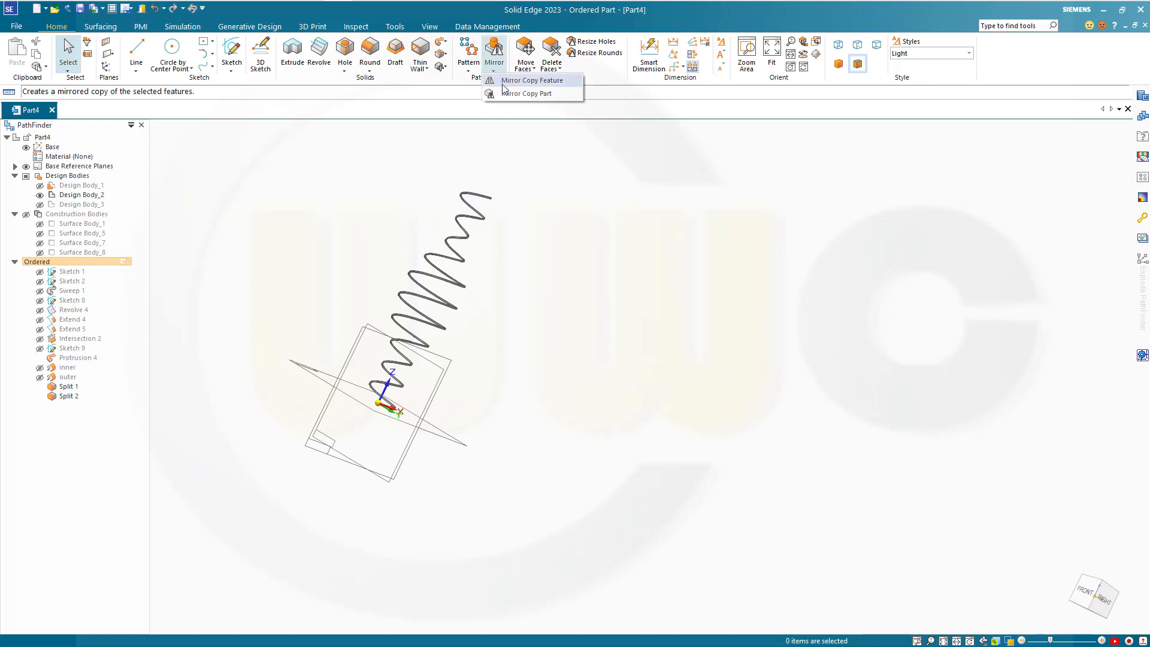
click(520, 94)
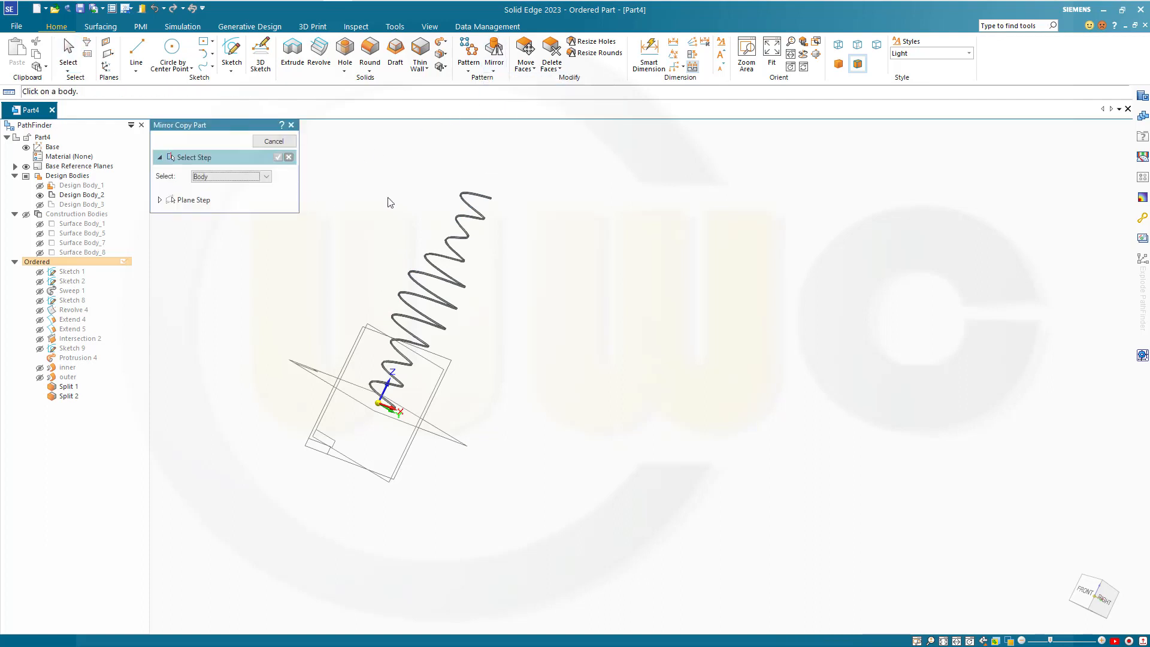
click(470, 207)
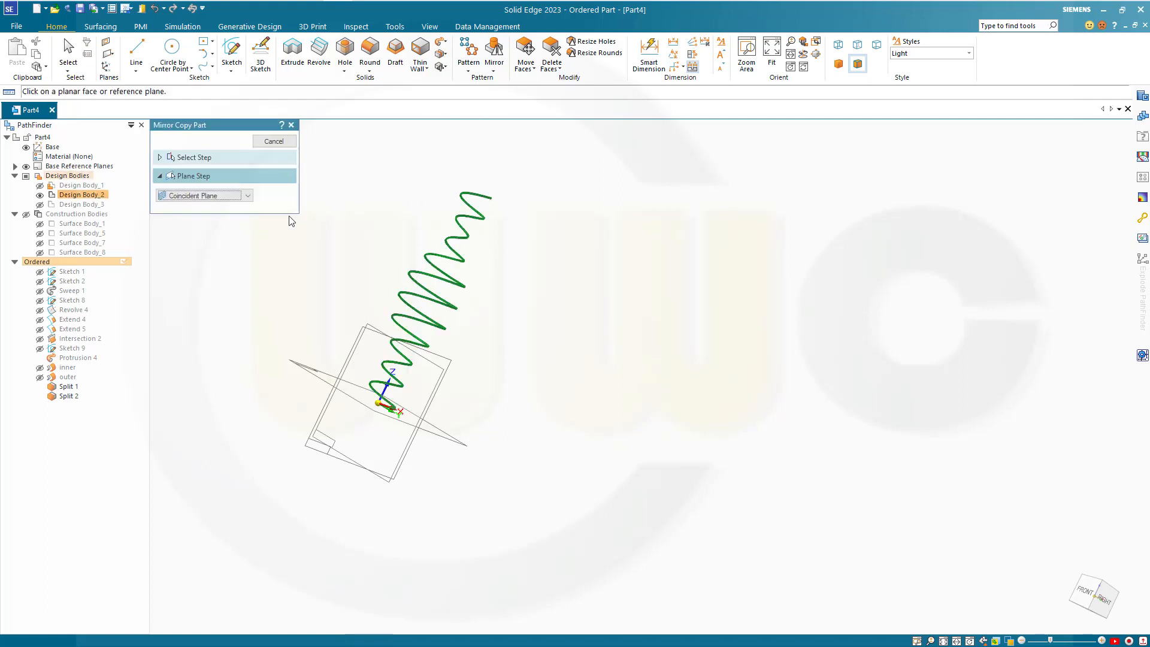
middle_drag(284, 266, 222, 306)
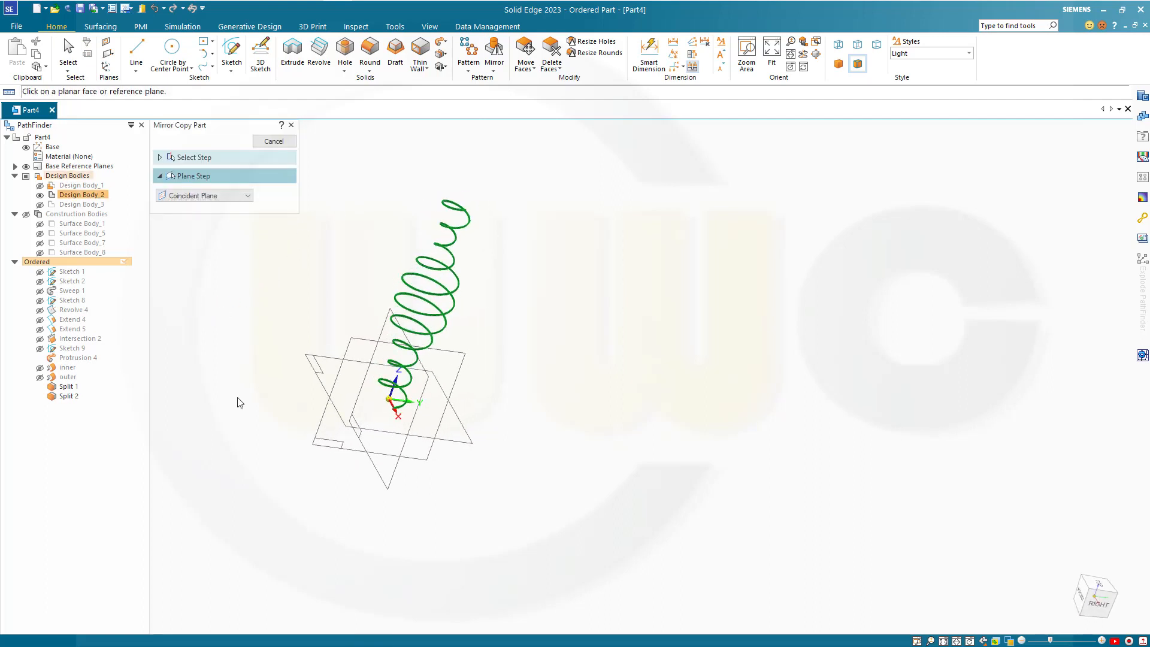
click(394, 477)
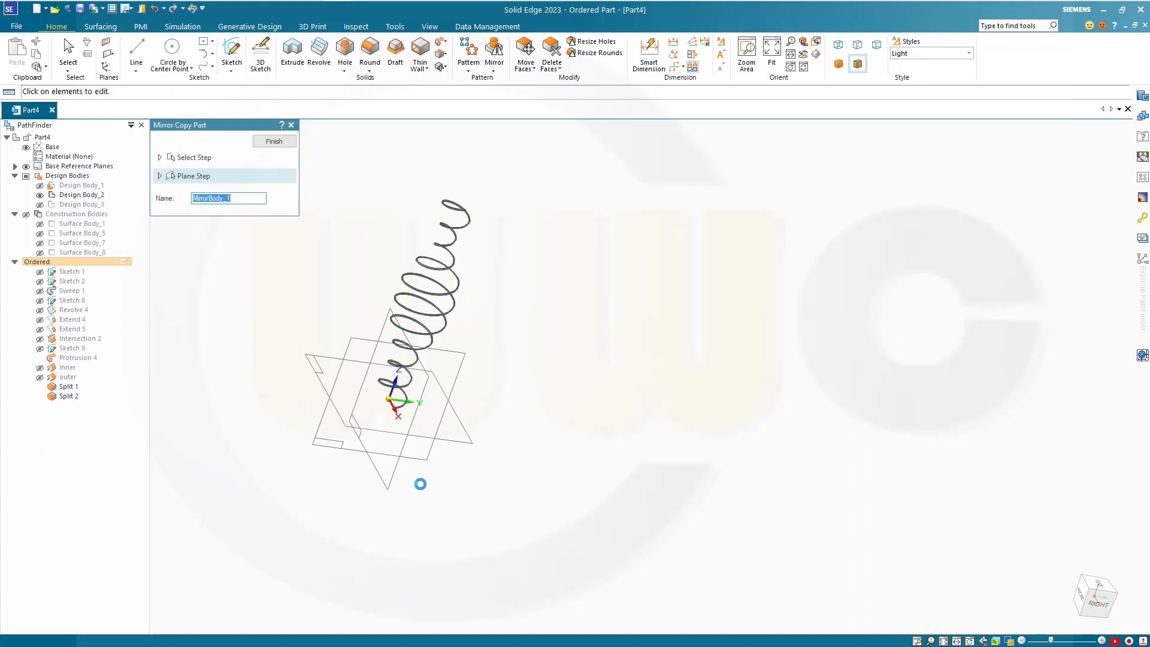
click(280, 142)
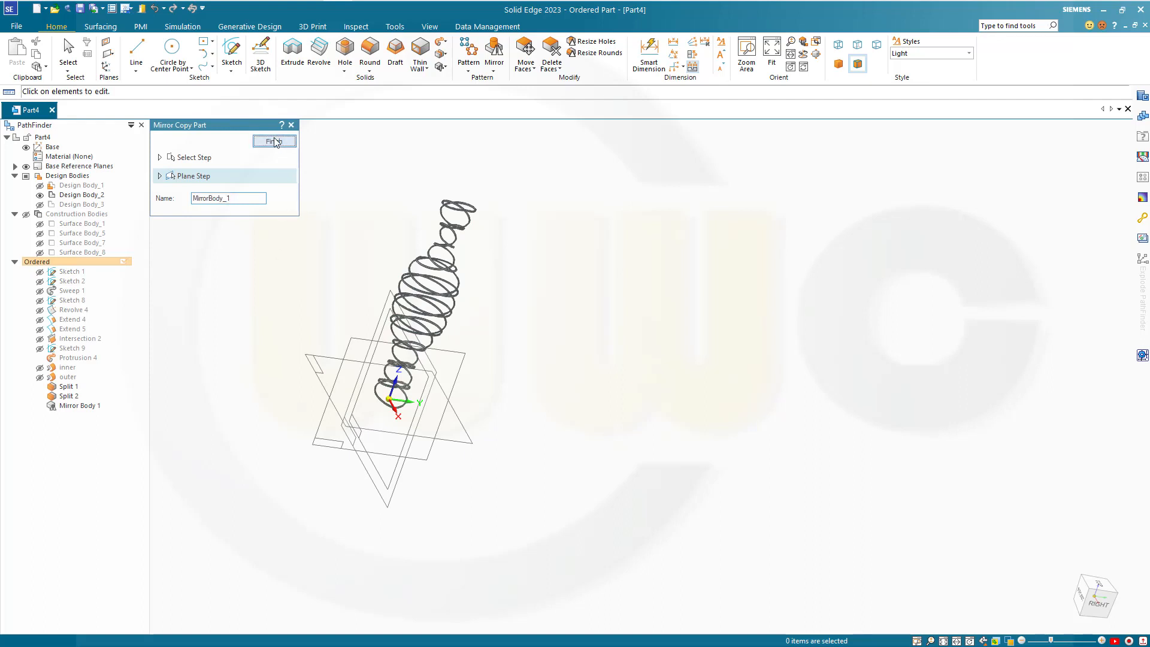
click(274, 141)
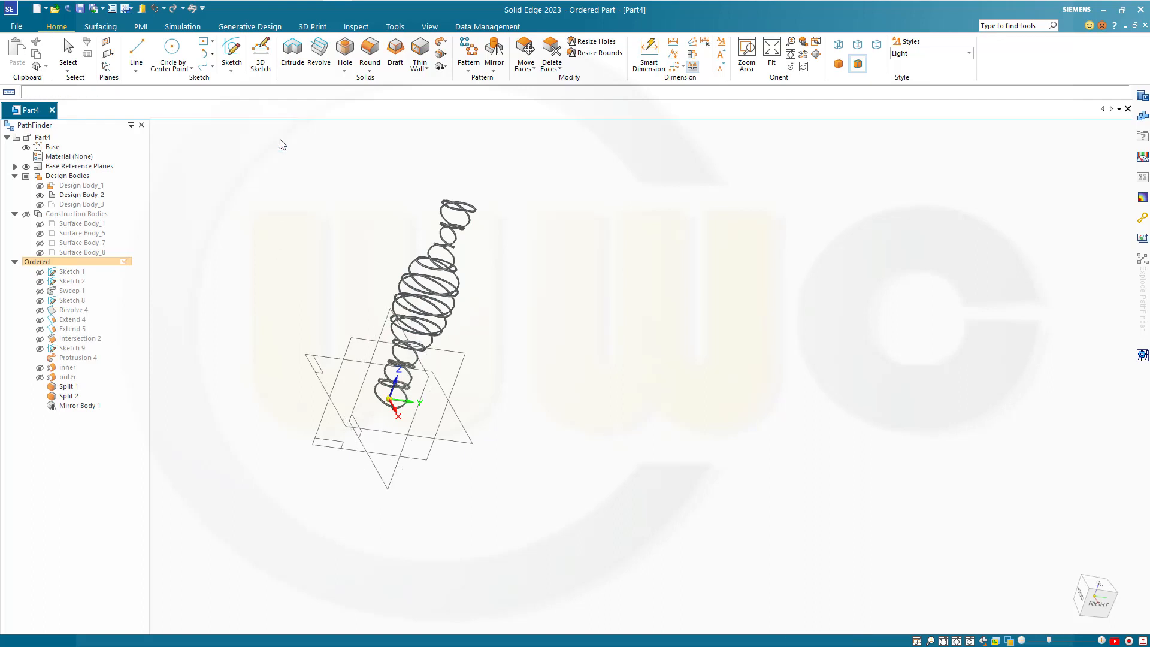
Start a Pattern of the mirrored wire as a body and place its profile sketch on the Top (xy) plane.
middle_drag(303, 252, 291, 371)
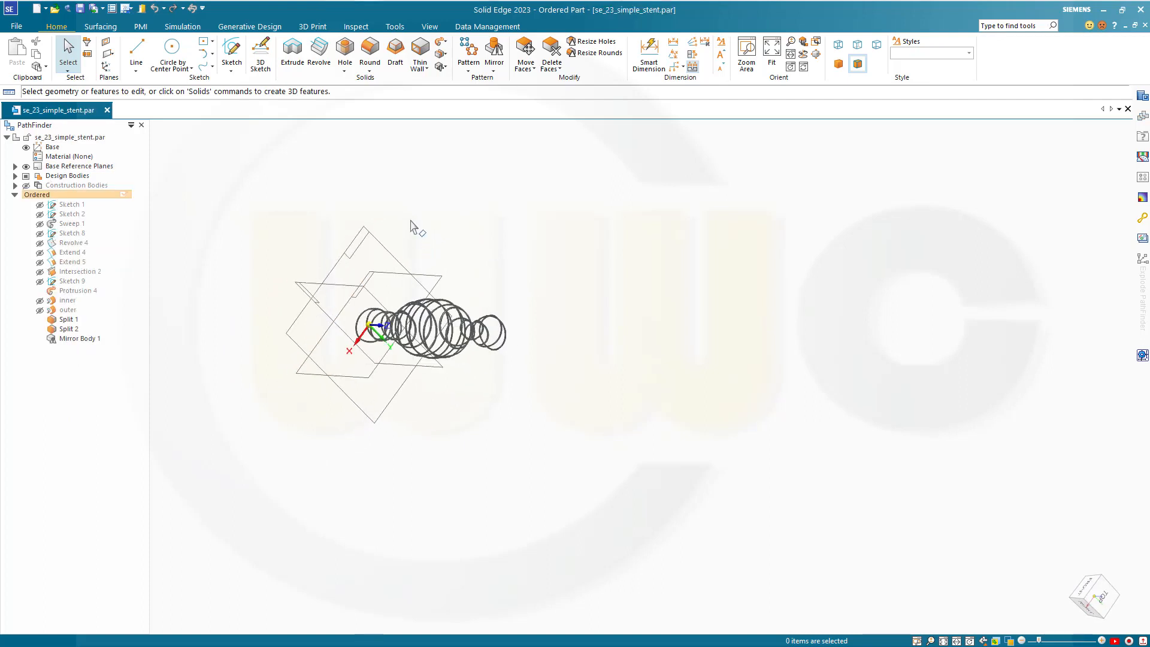
middle_drag(334, 214, 297, 259)
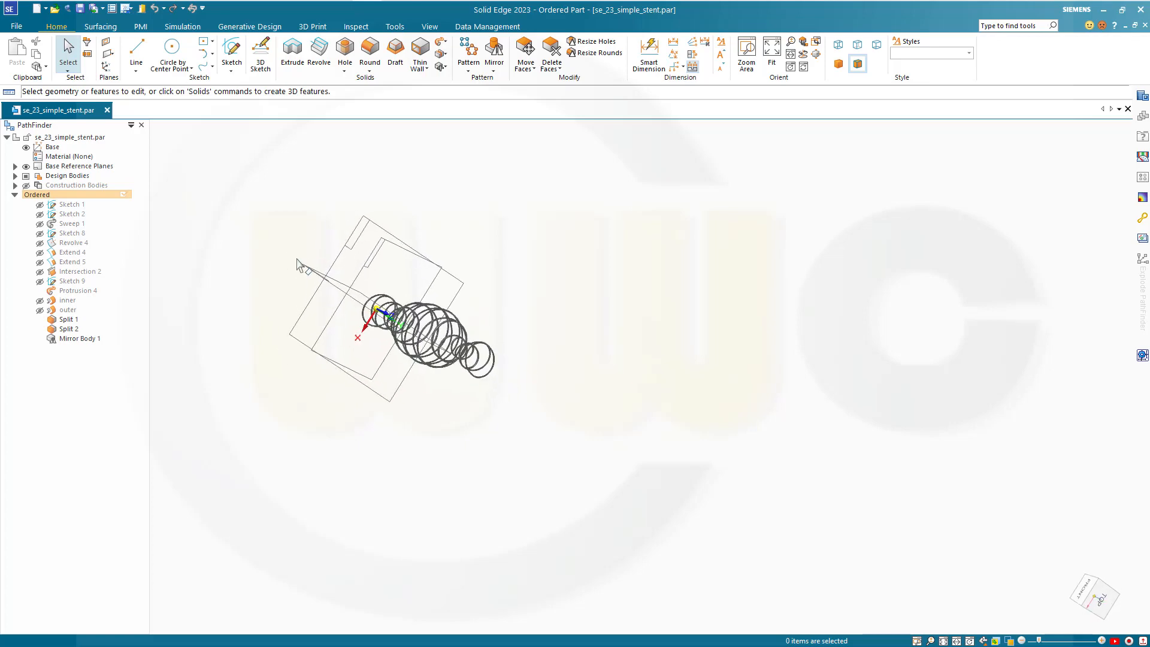
scroll(334, 161, up, 3)
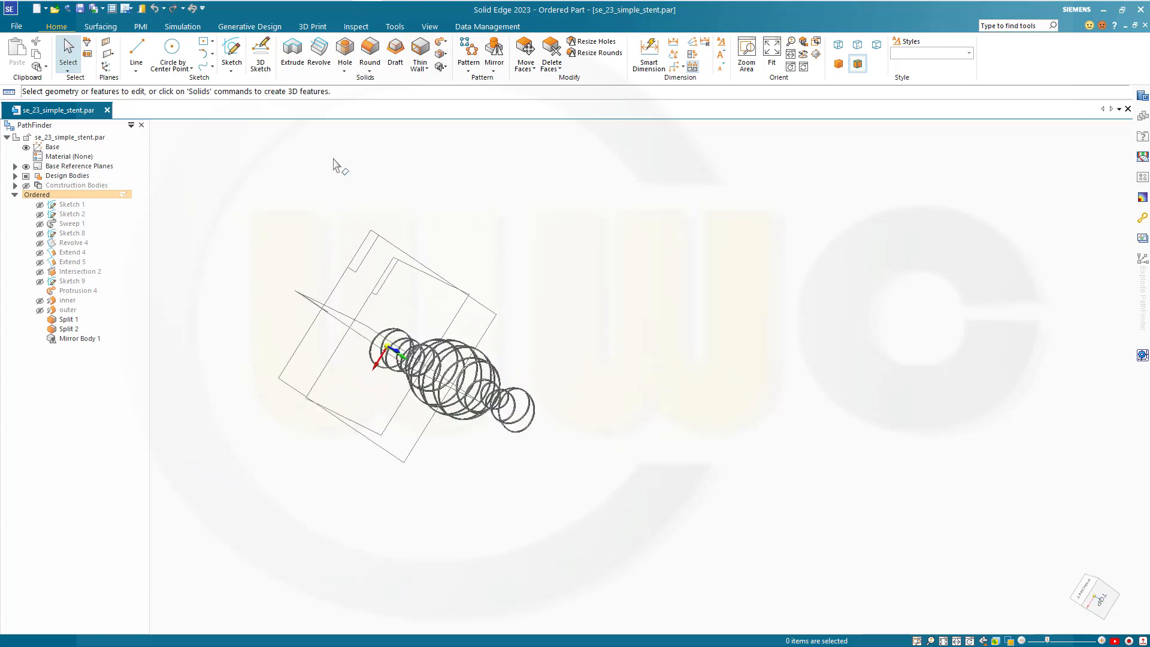
click(473, 51)
click(265, 177)
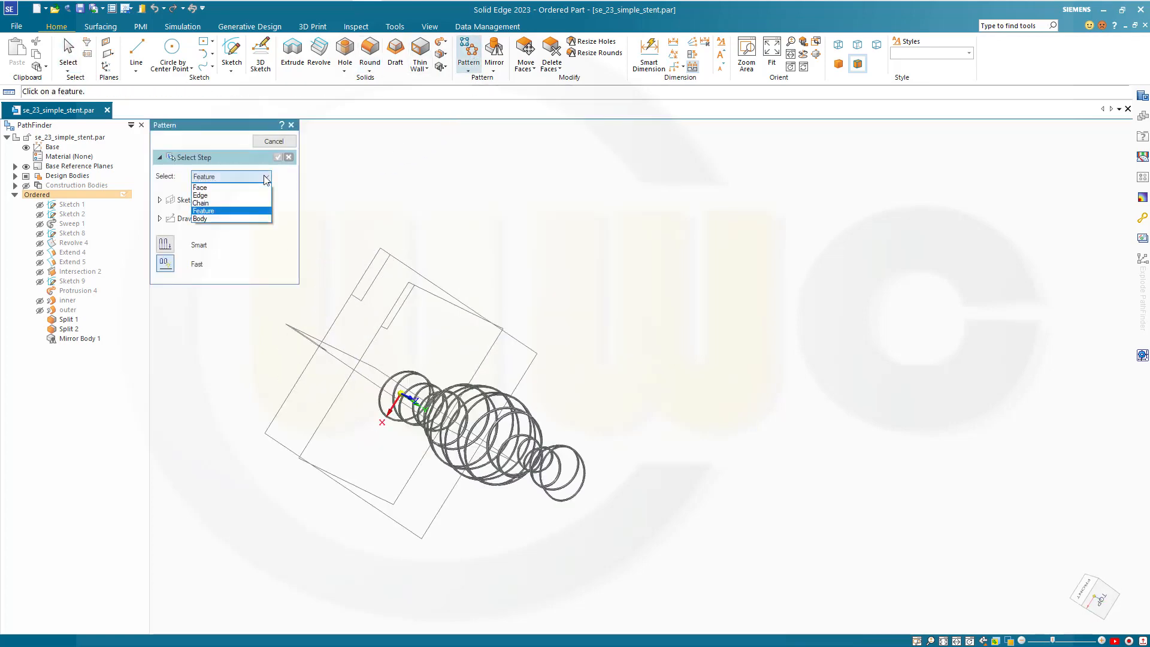
click(211, 219)
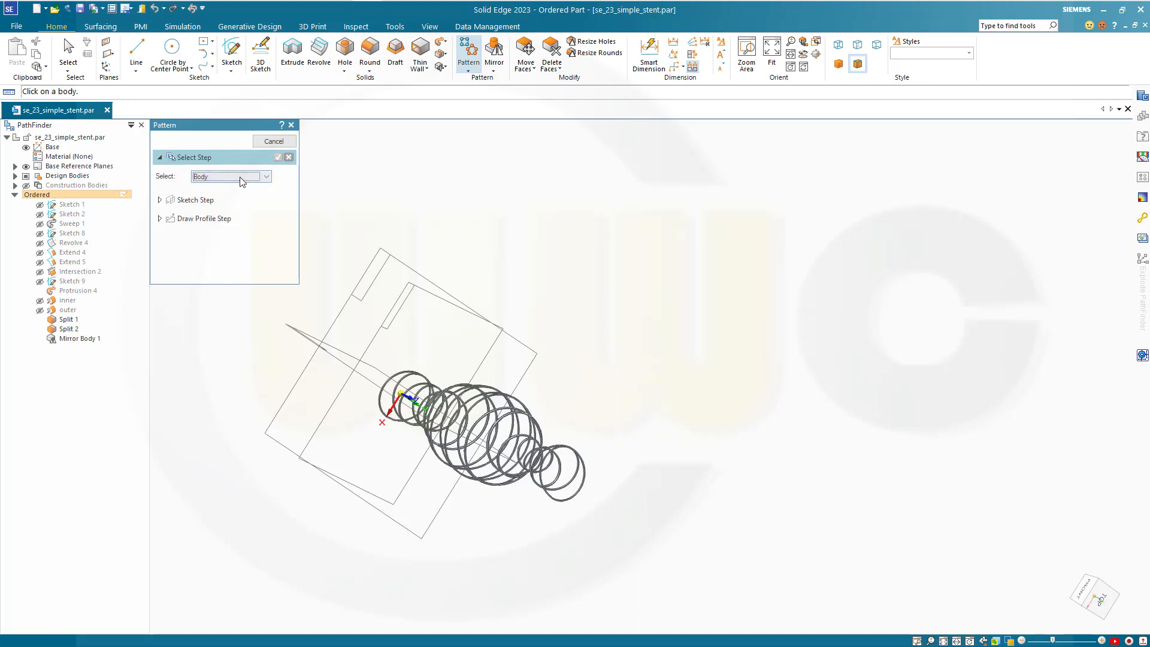
click(474, 413)
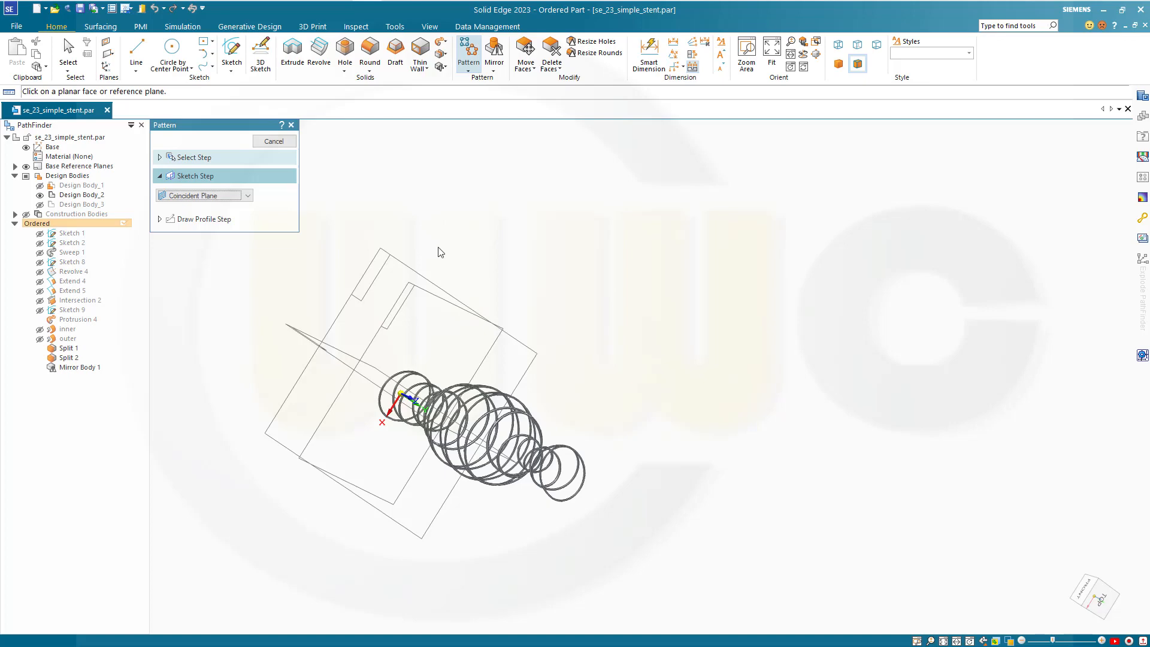
mouse_move(453, 262)
middle_down()
mouse_move(411, 244)
mouse_move(440, 273)
middle_up()
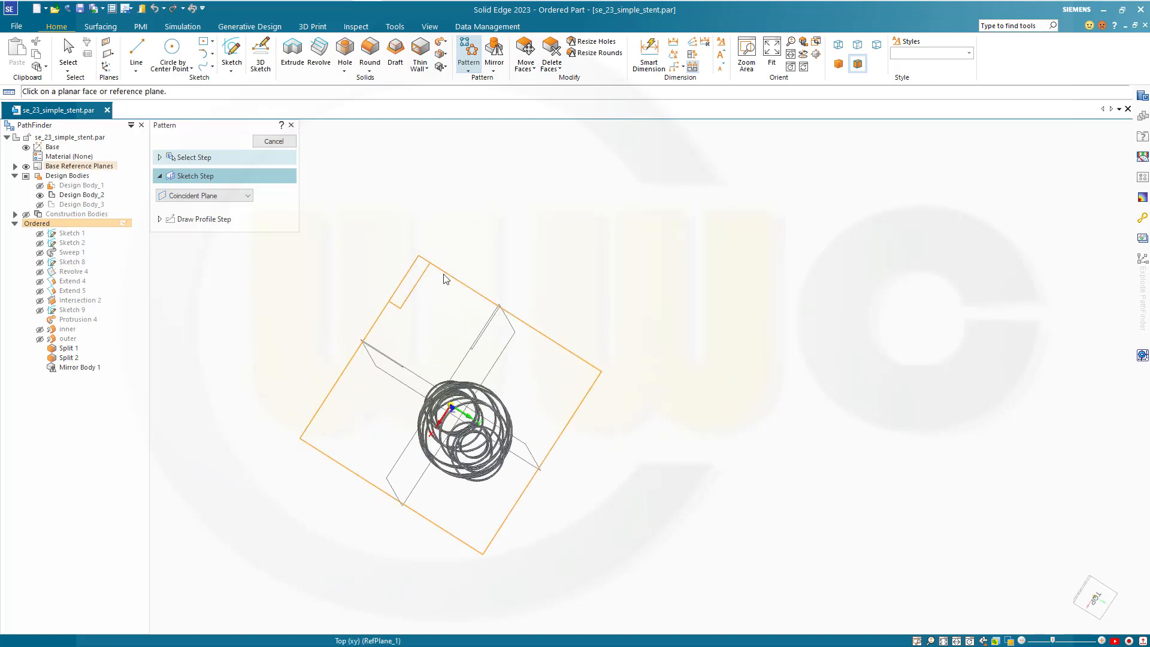
click(443, 274)
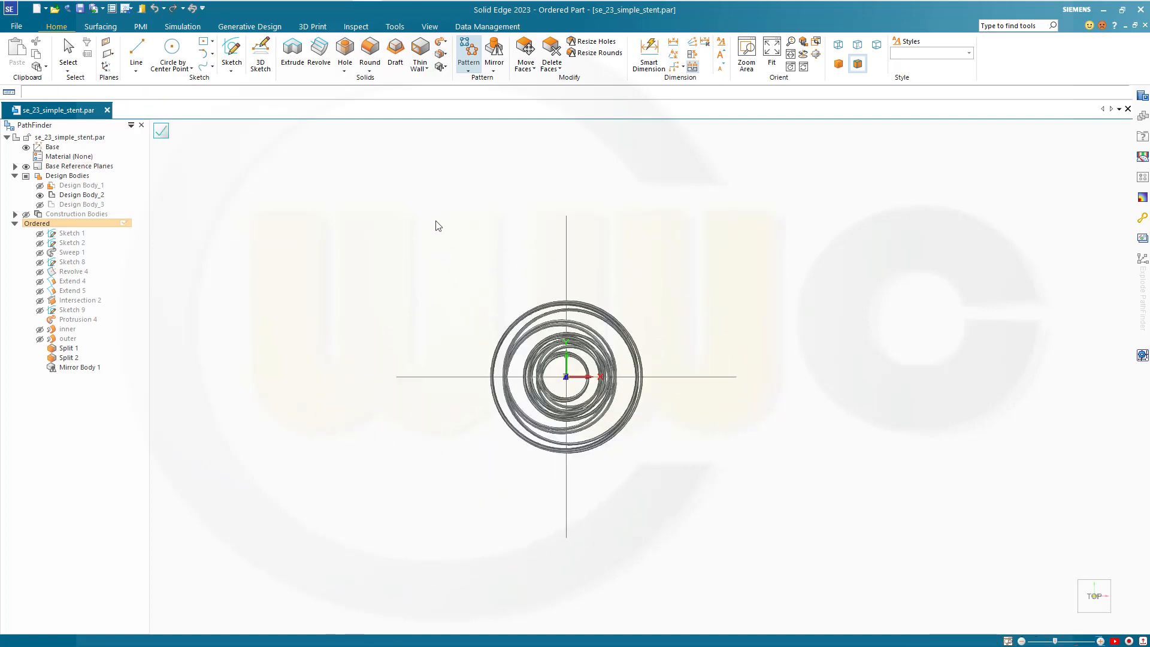
Draw a full-circle pattern profile centred on the origin, radius about 30.64 mm with a count of 4, and finish the body pattern.
click(566, 377)
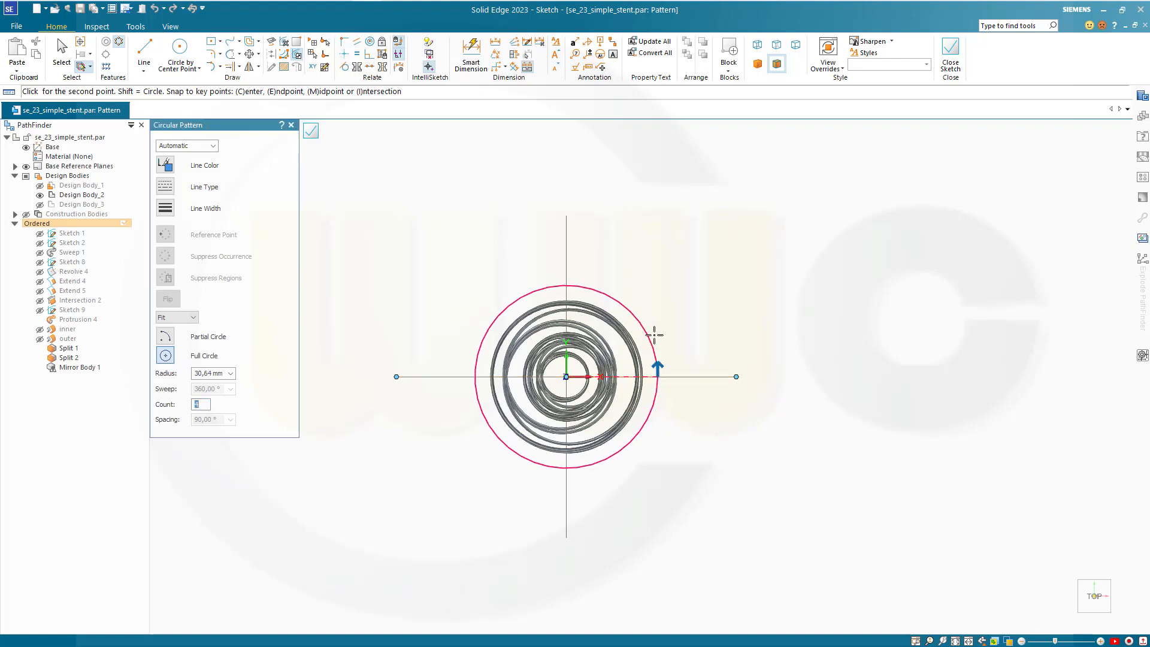
click(657, 377)
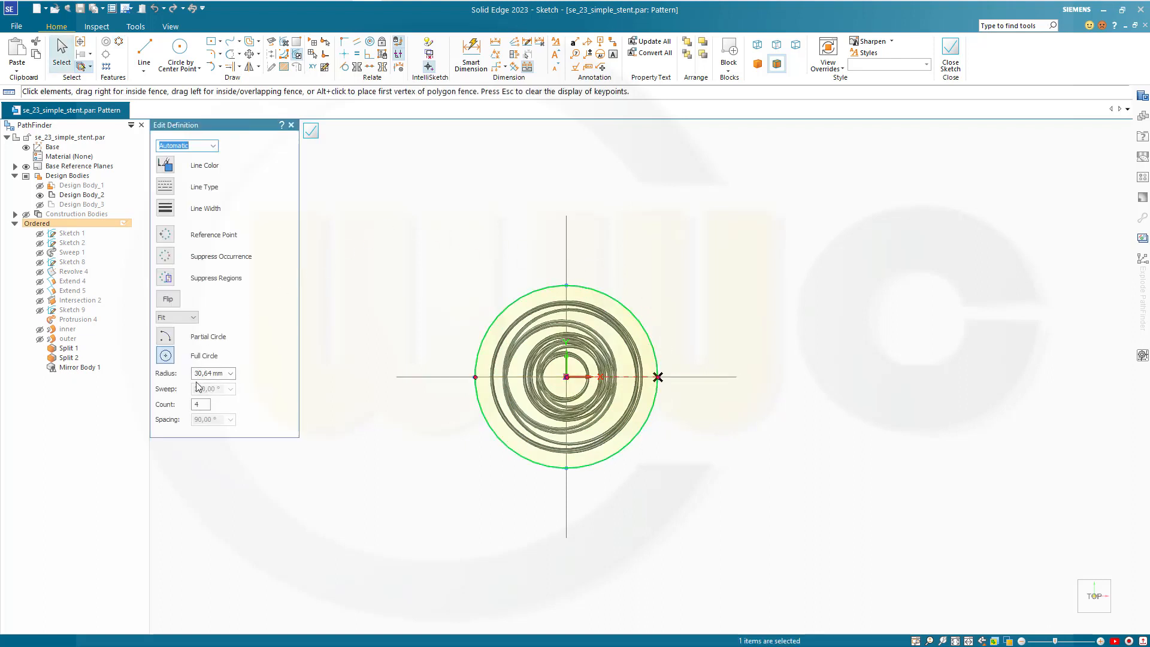
click(313, 136)
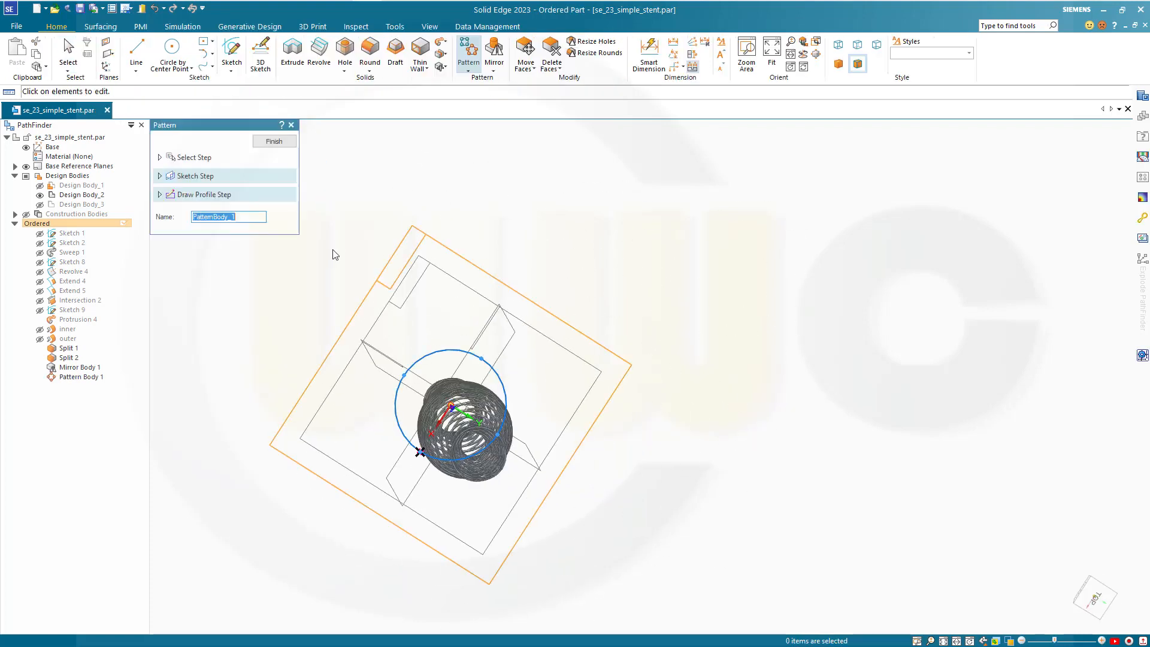
click(276, 144)
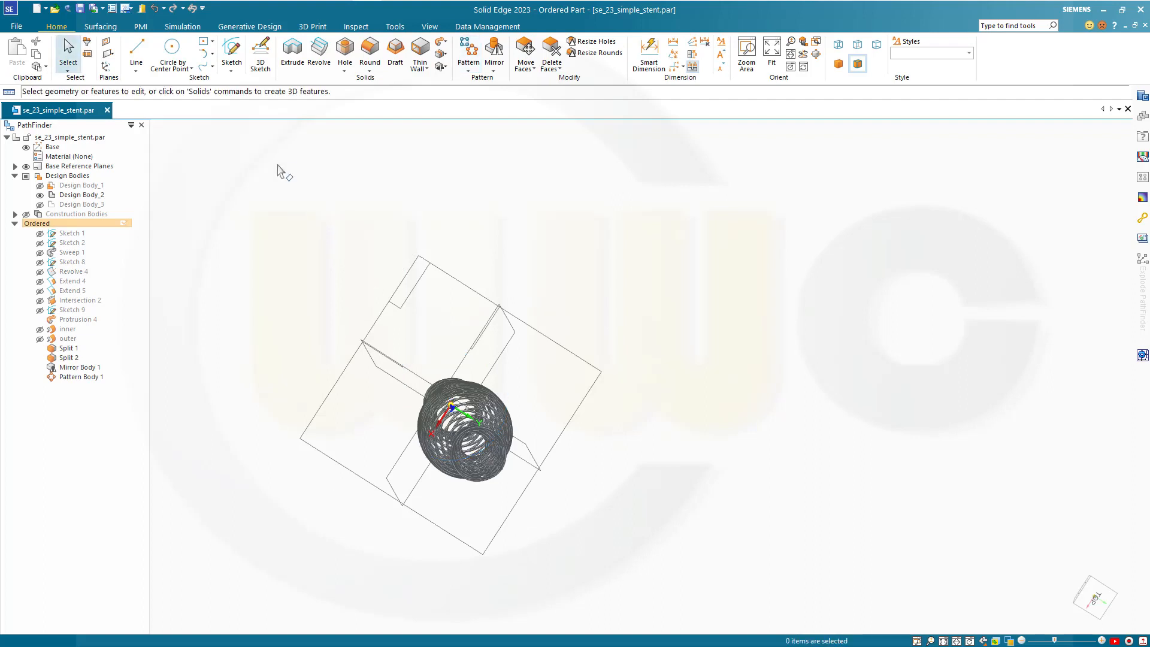
shift+middle_drag(319, 250, 560, 234)
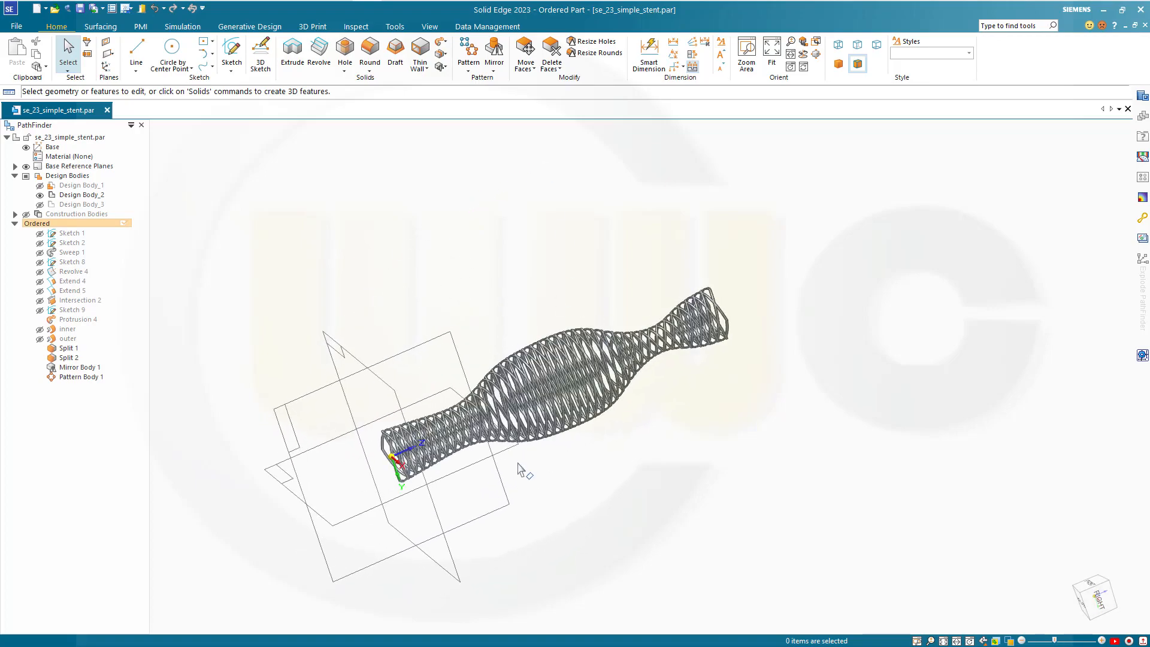
scroll(520, 485, up, 2)
middle_drag(531, 462, 522, 393)
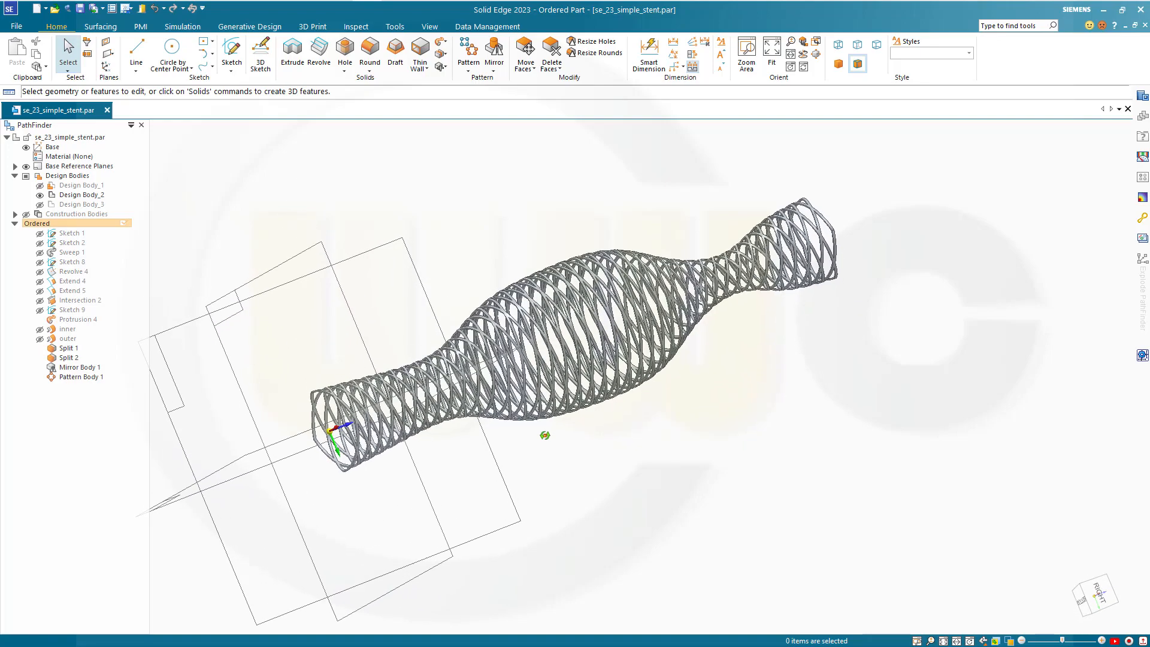
middle_drag(556, 442, 608, 454)
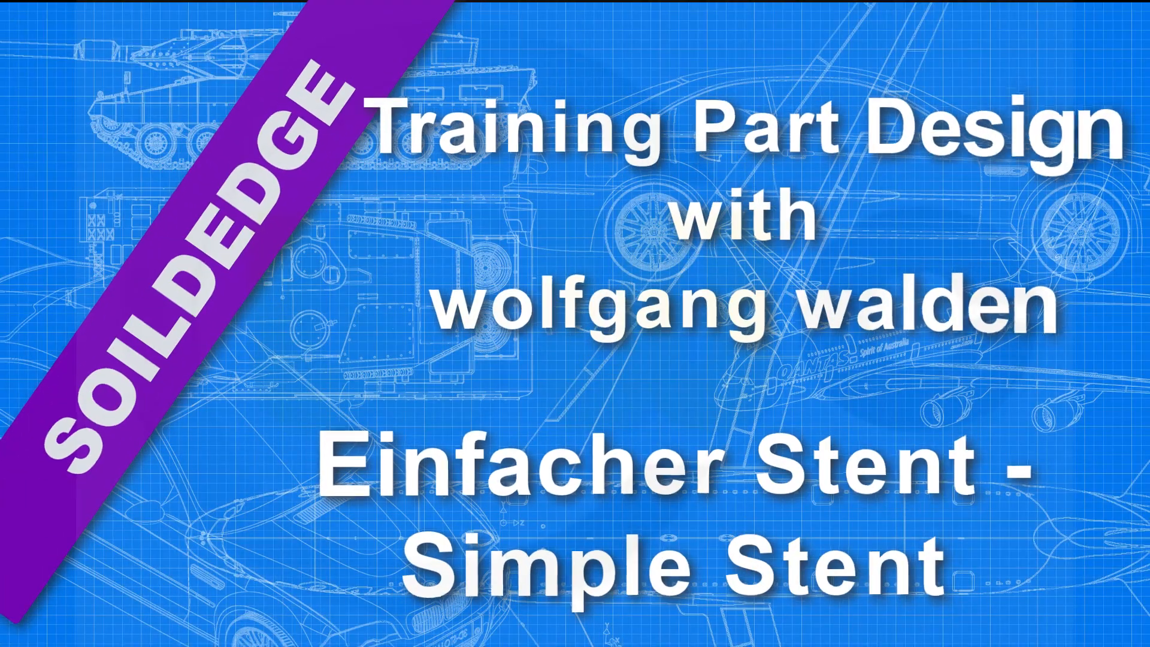